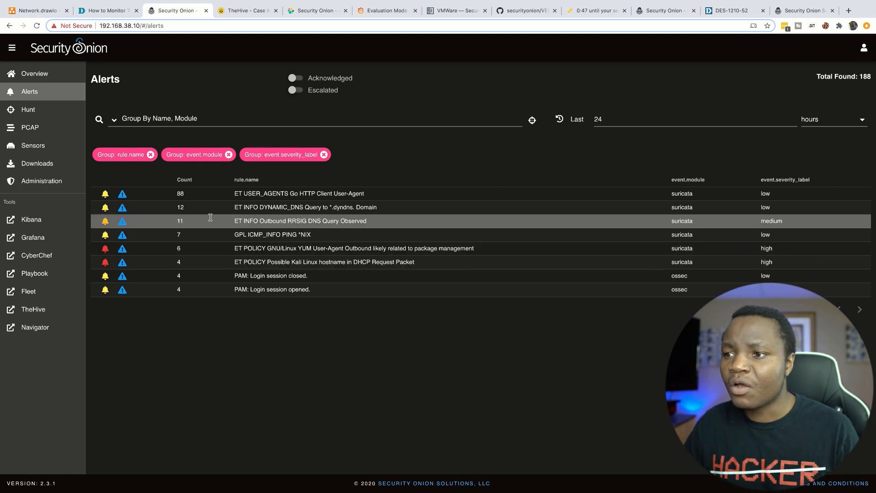
Step: Tour the Hunt and PCAP views, start a new PCAP job, then view TheHive and Kibana Alerts
{"action": "left_click", "coordinate": [33, 112]}
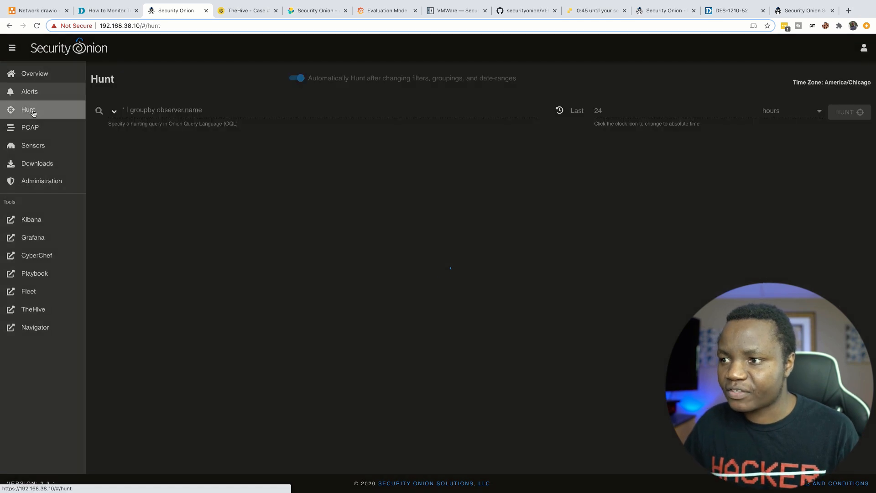
{"action": "scroll", "coordinate": [356, 261], "scroll_direction": "down", "scroll_amount": 5}
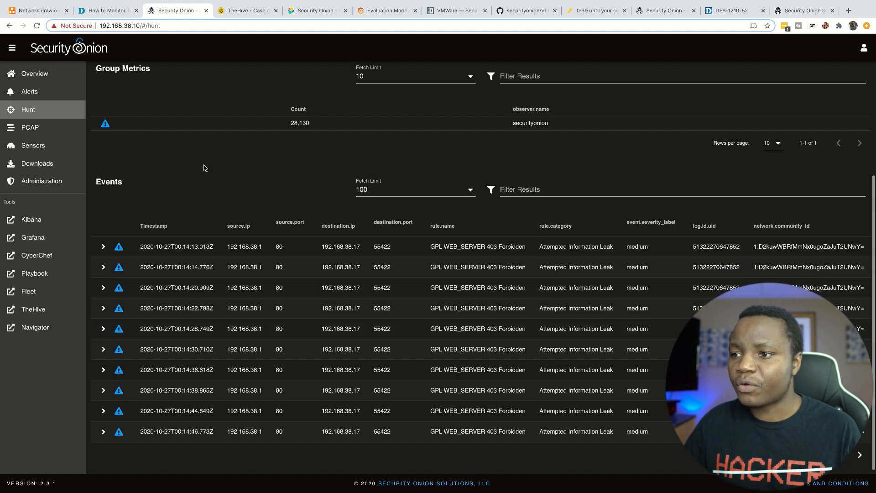
{"action": "left_click", "coordinate": [32, 129]}
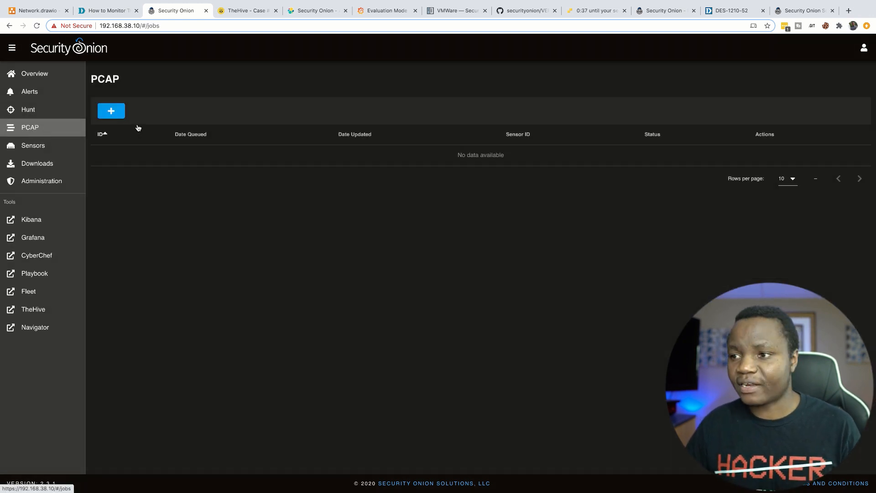
{"action": "left_click", "coordinate": [113, 112]}
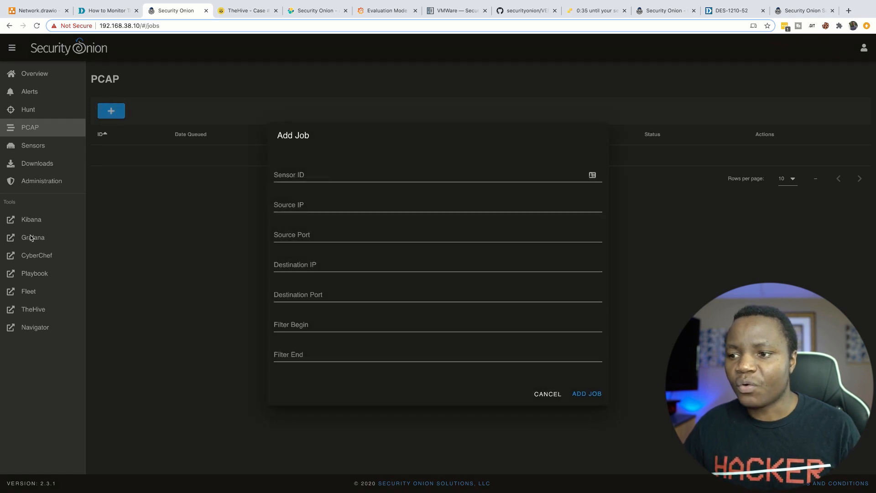
{"action": "left_click", "coordinate": [250, 11]}
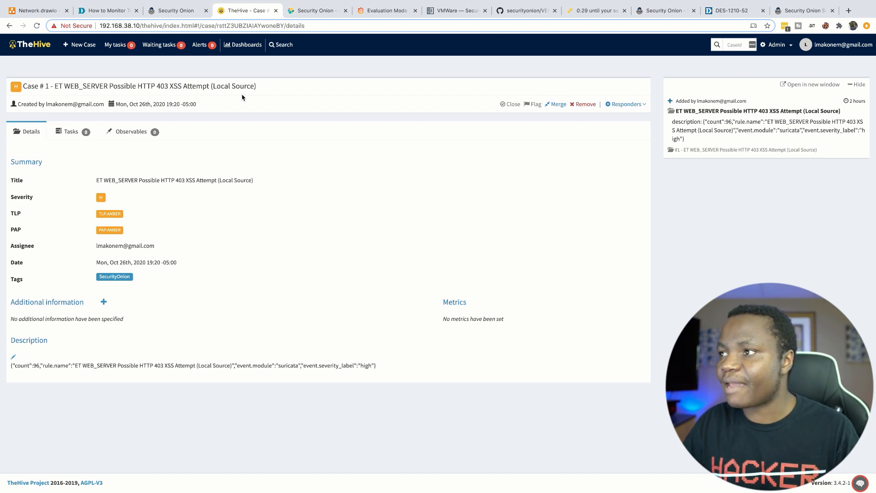
{"action": "left_click", "coordinate": [311, 12]}
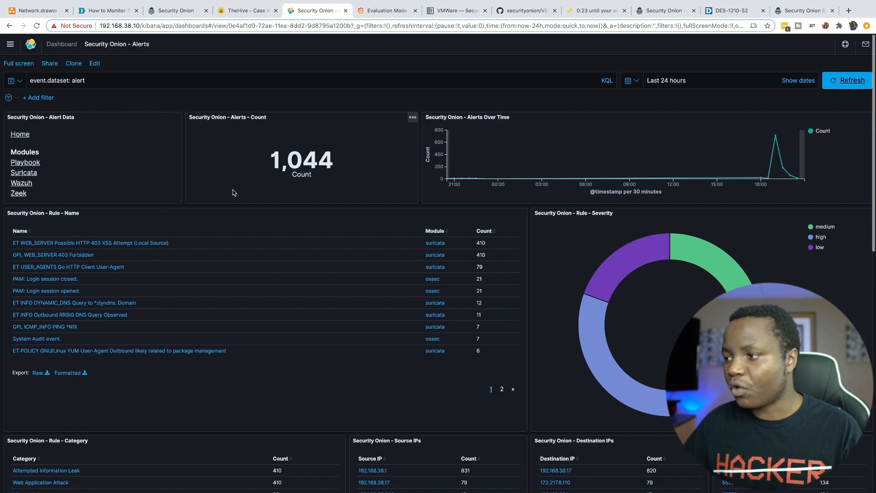
Step: Review the alerts by category, source and destination IP, then view the Grafana Evaluation overview
{"action": "scroll", "coordinate": [251, 305], "scroll_direction": "down", "scroll_amount": 3}
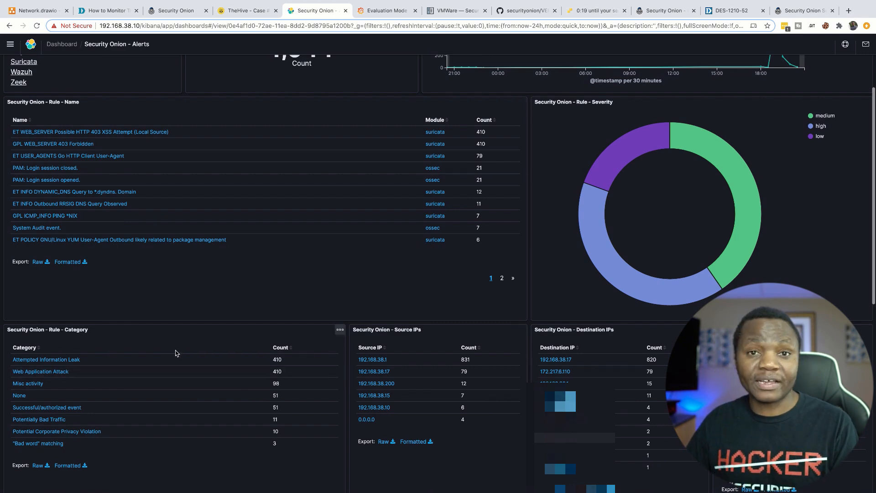
{"action": "left_click", "coordinate": [382, 11]}
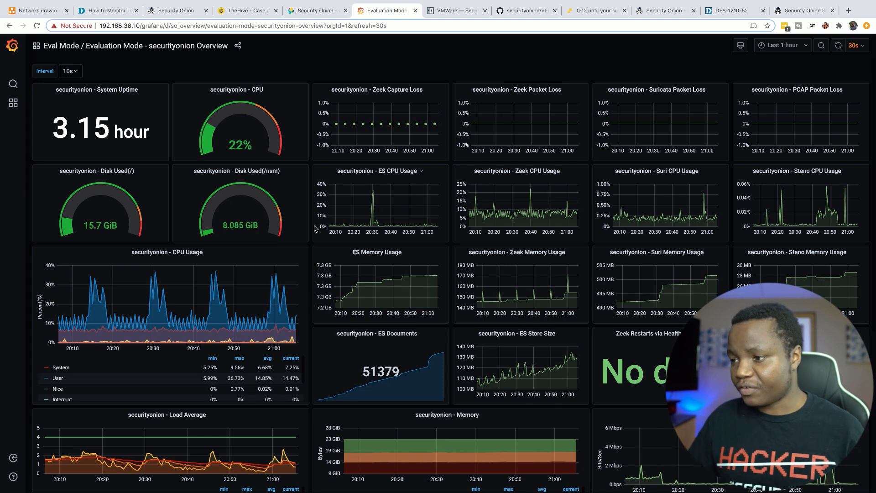
Step: Review the Grafana securityonion overview panels, then log in to the ESXi host client
{"action": "scroll", "coordinate": [223, 250], "scroll_direction": "down", "scroll_amount": 1}
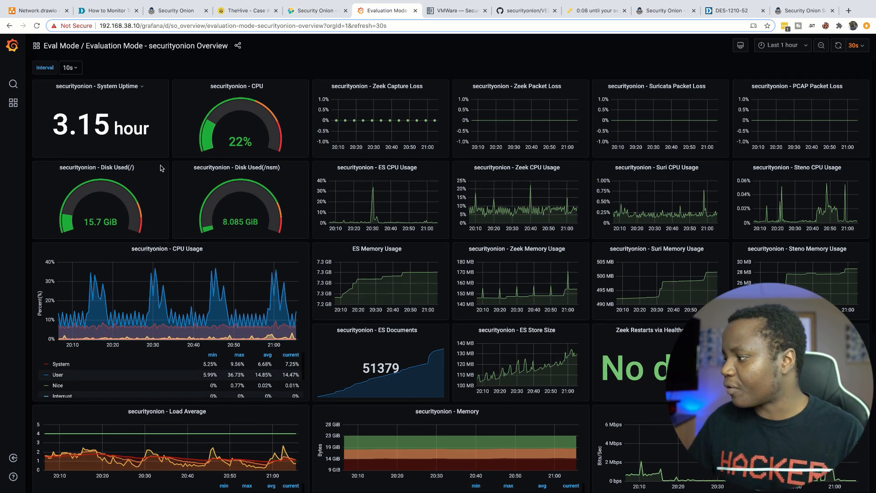
{"action": "scroll", "coordinate": [559, 333], "scroll_direction": "down", "scroll_amount": 2}
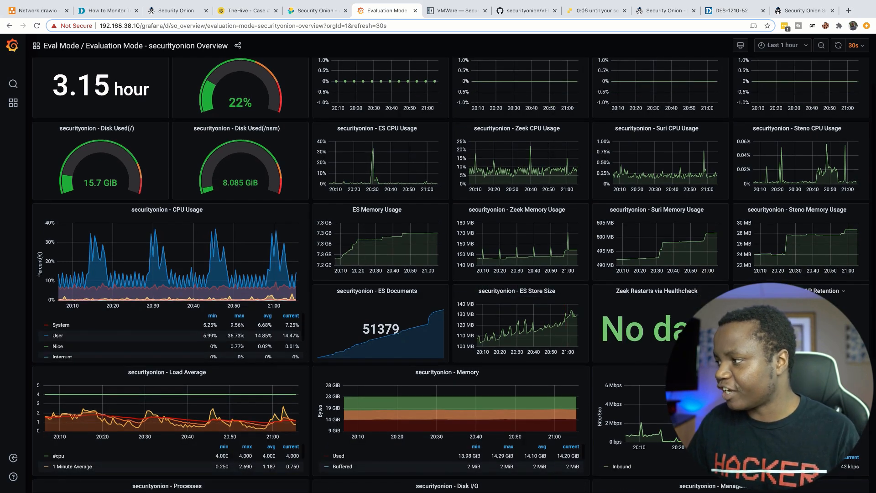
{"action": "scroll", "coordinate": [472, 245], "scroll_direction": "down", "scroll_amount": 3}
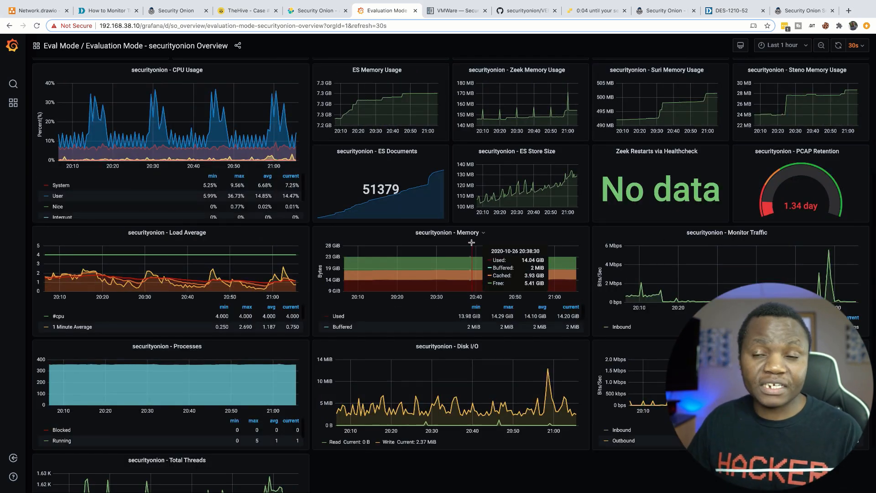
{"action": "scroll", "coordinate": [472, 244], "scroll_direction": "up", "scroll_amount": 4}
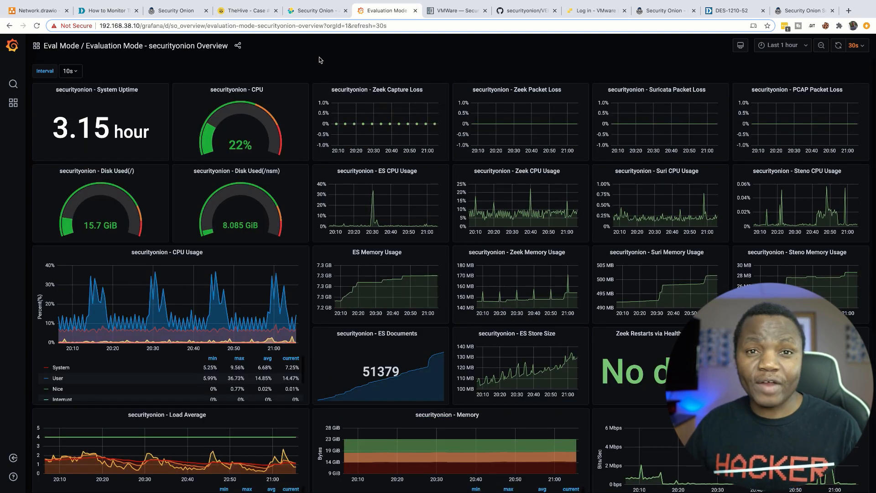
{"action": "left_click", "coordinate": [593, 11]}
{"action": "left_click", "coordinate": [141, 219]}
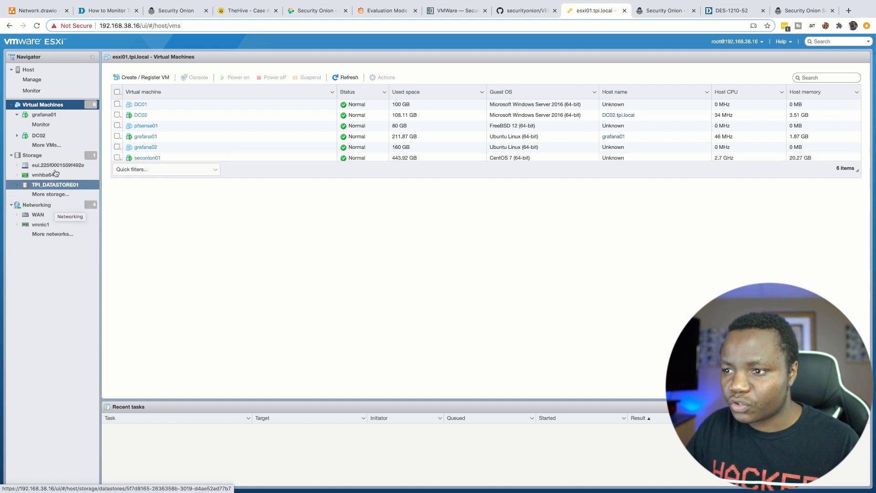
Step: Find the 6.86 GB securityonion-2.3.1.iso on TPI_DATASTORE01, then view GitHub's VERIFY_ISO page
{"action": "left_click", "coordinate": [51, 158]}
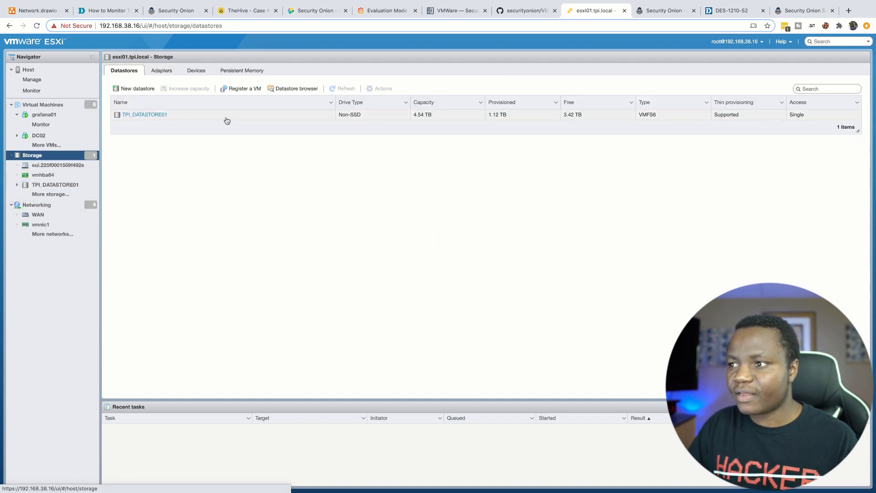
{"action": "left_click", "coordinate": [298, 89]}
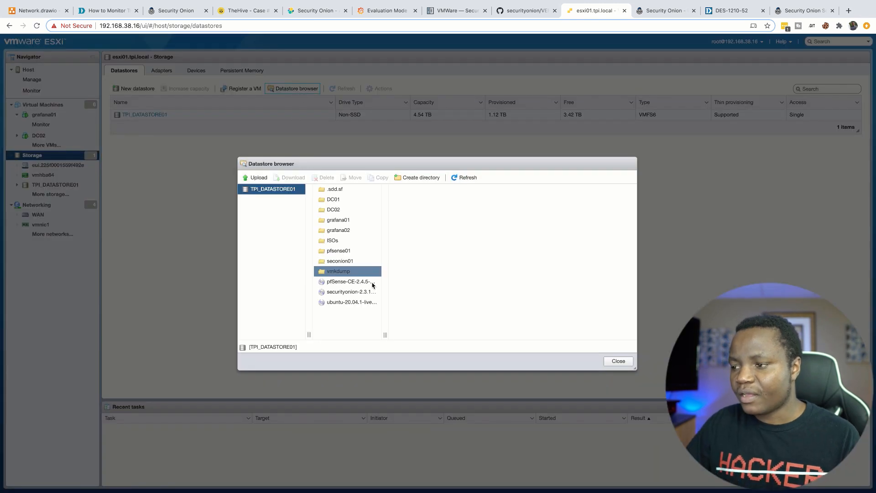
{"action": "left_click", "coordinate": [329, 295]}
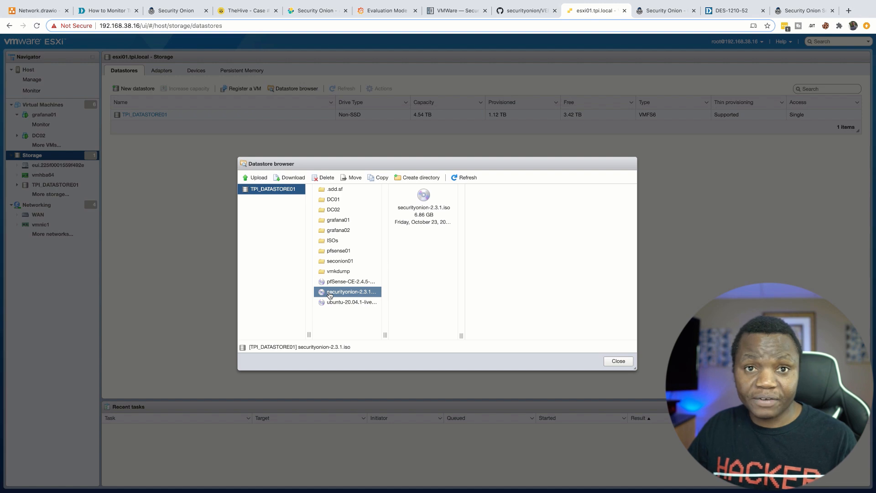
{"action": "left_click", "coordinate": [797, 11]}
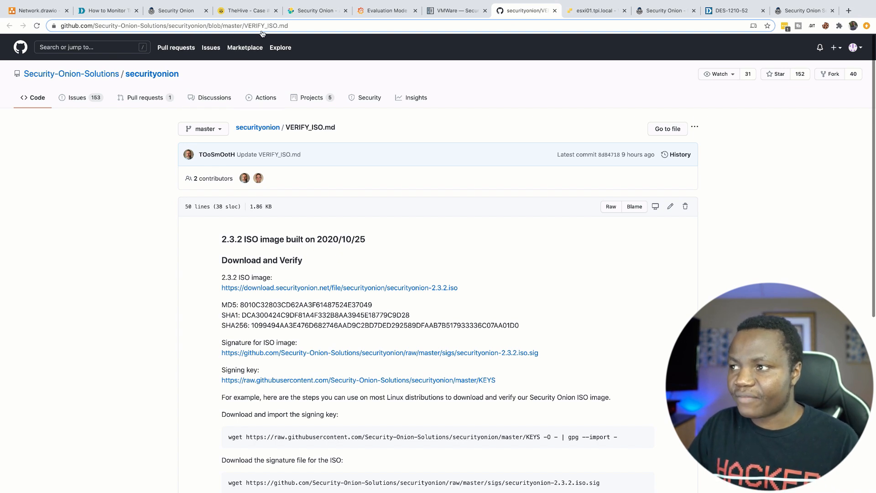
Step: Note the 2.3.2 ISO version on VERIFY_ISO.md and return to the ESXi datastore browser
{"action": "scroll", "coordinate": [304, 290], "scroll_direction": "down", "scroll_amount": 1}
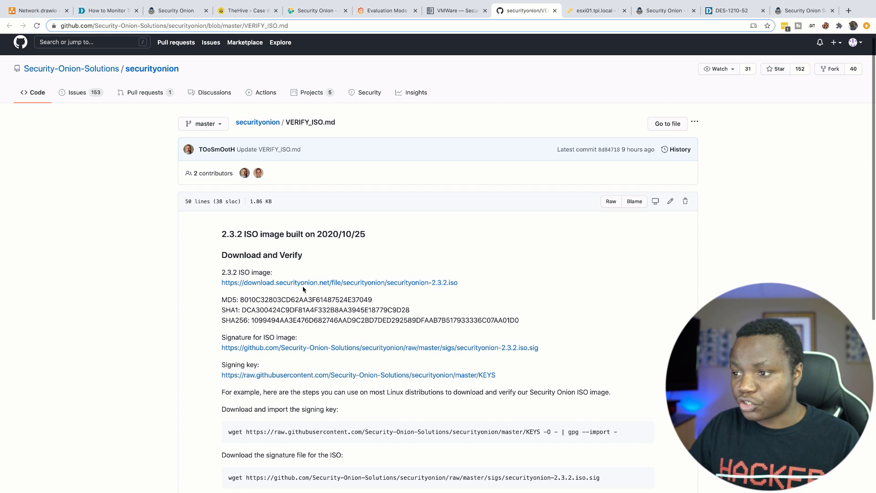
{"action": "left_click_drag", "start_coordinate": [245, 233], "coordinate": [223, 232]}
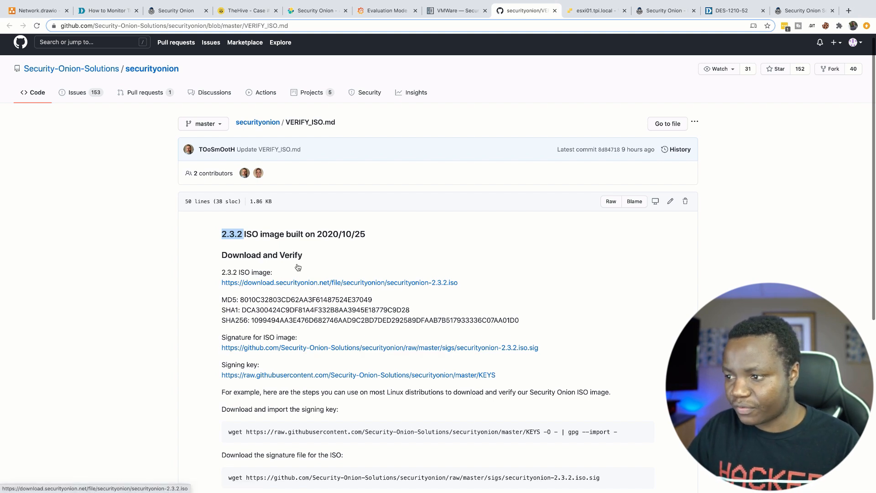
{"action": "left_click", "coordinate": [582, 16]}
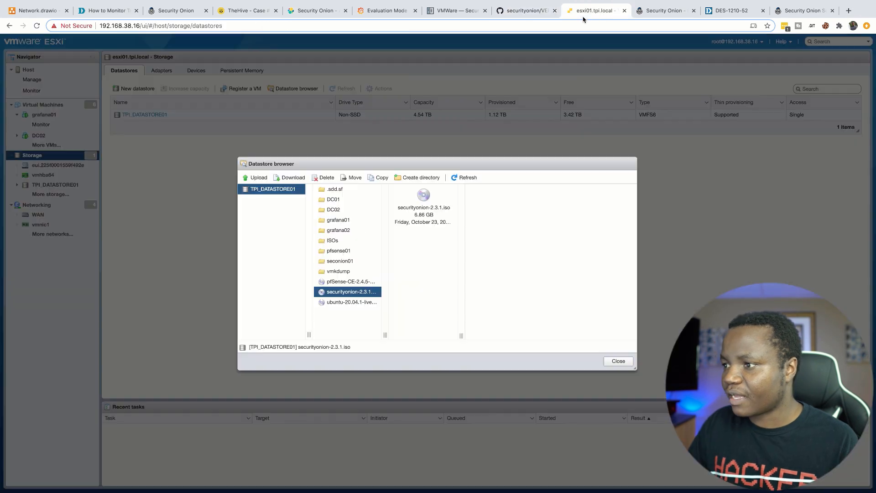
Step: Start the Create / Register VM wizard from the Virtual Machines list
{"action": "left_click", "coordinate": [259, 178]}
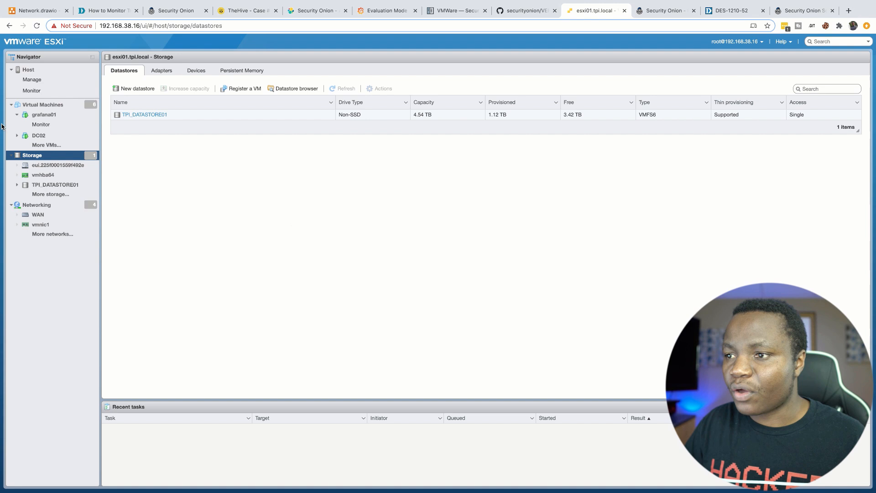
{"action": "left_click", "coordinate": [42, 105]}
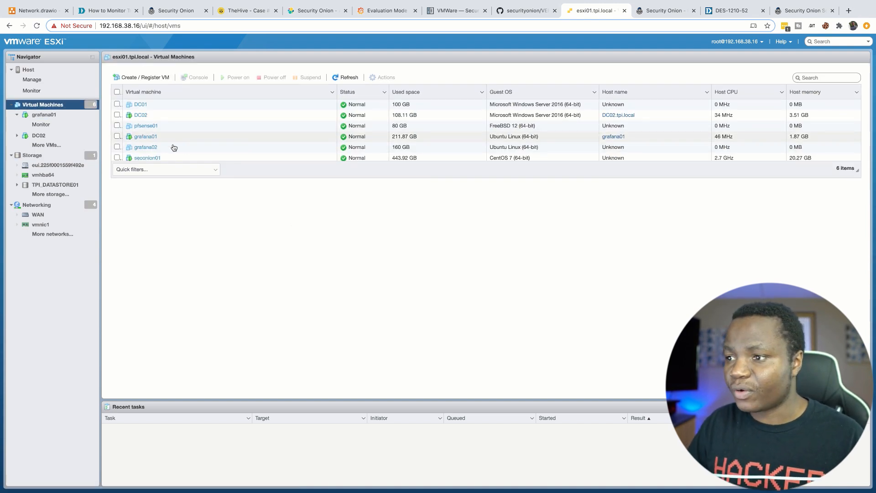
{"action": "left_click", "coordinate": [137, 78]}
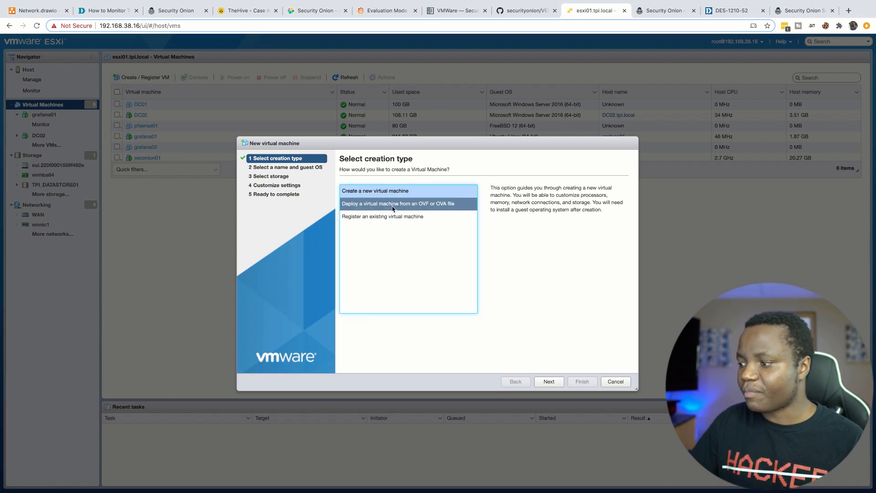
{"action": "left_click", "coordinate": [550, 383]}
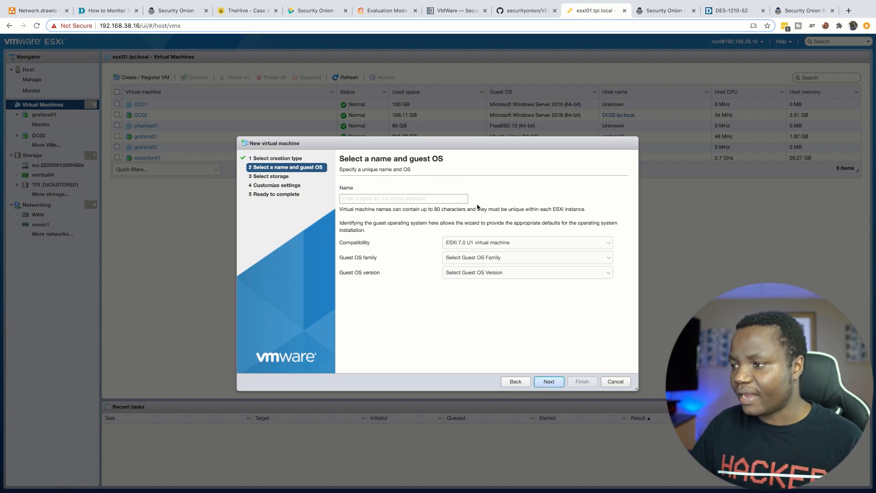
Step: Name the VM seconion02 with Linux CentOS 7 (64-bit) guest OS, stored on TPI_DATASTORE01
{"action": "type", "text": "sec"}
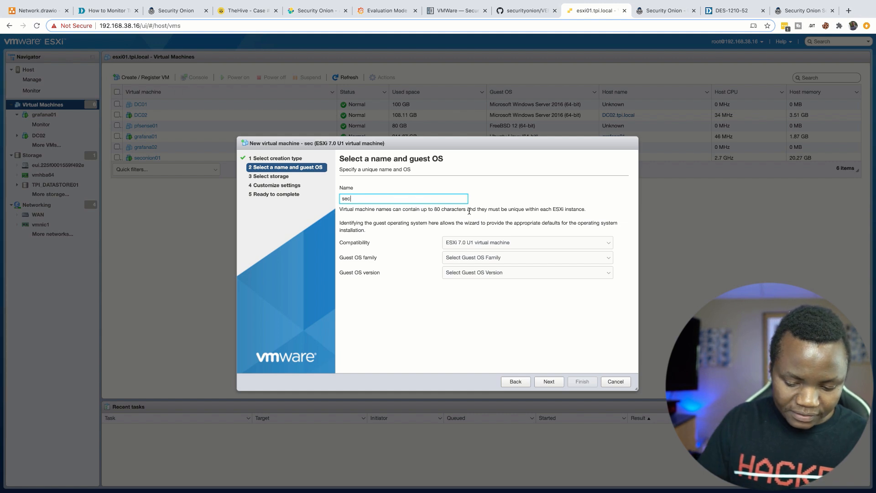
{"action": "type", "text": "onion02"}
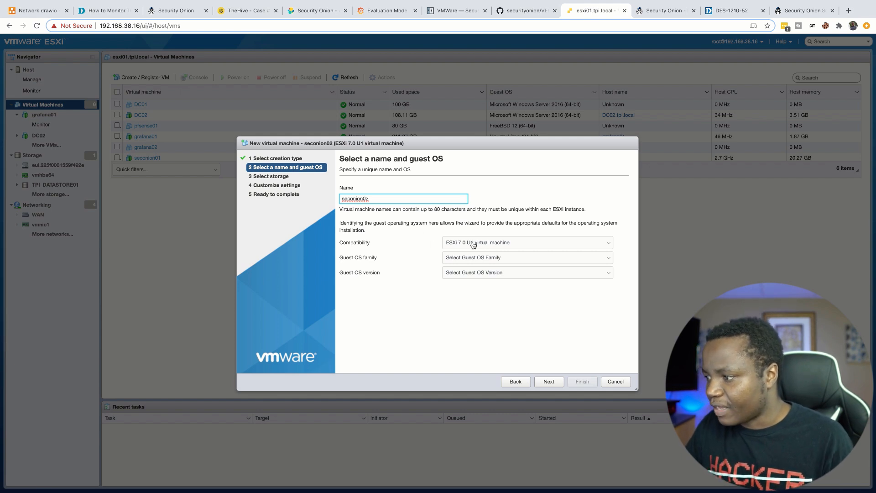
{"action": "left_click", "coordinate": [487, 258]}
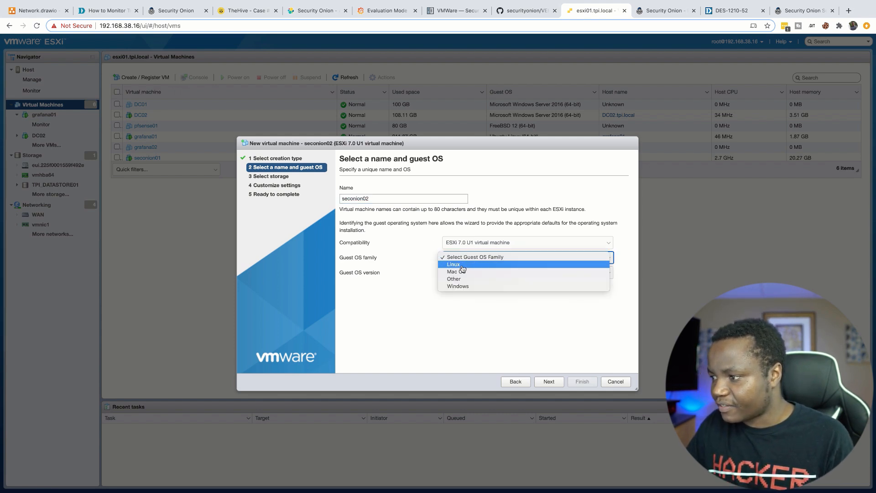
{"action": "left_click", "coordinate": [461, 265]}
{"action": "left_click", "coordinate": [485, 272]}
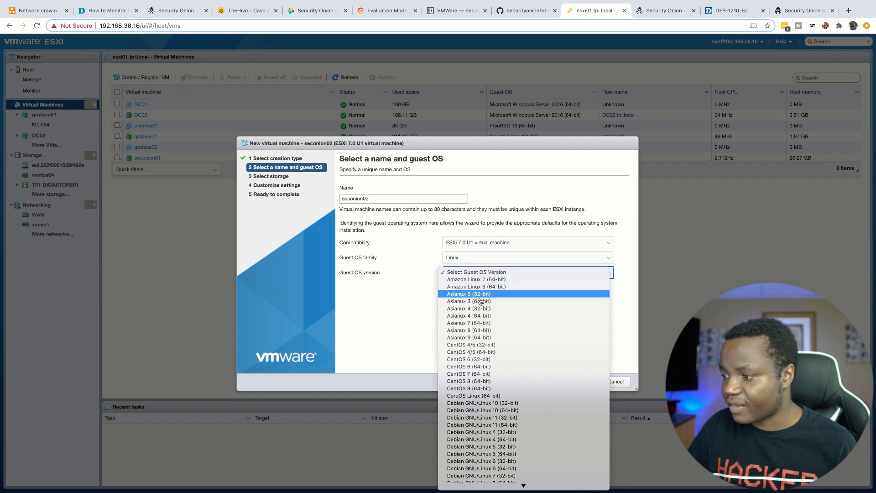
{"action": "left_click", "coordinate": [472, 375]}
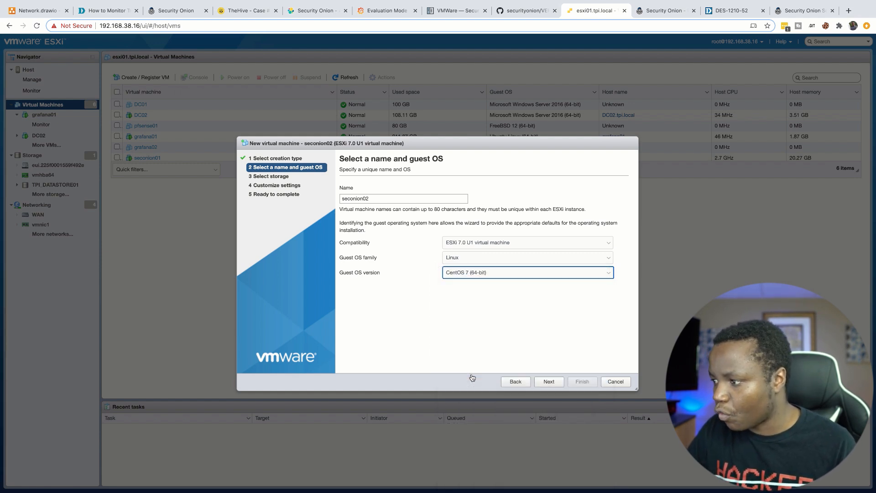
{"action": "left_click", "coordinate": [549, 384]}
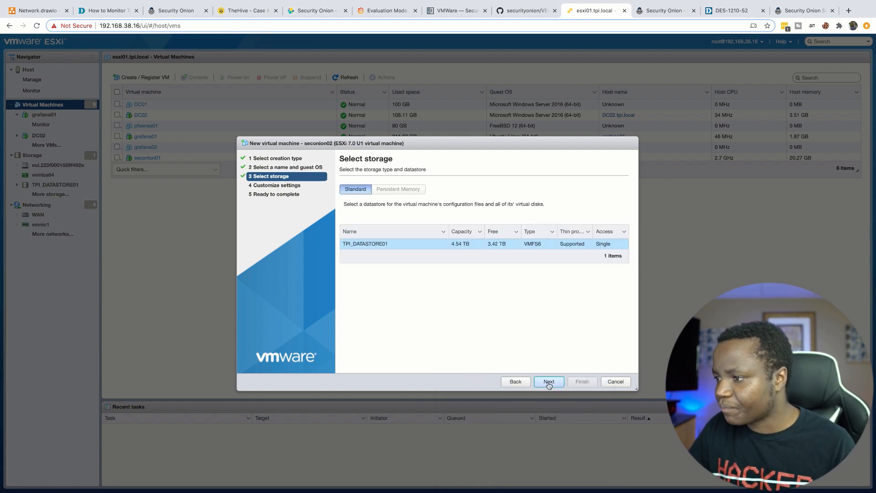
{"action": "left_click", "coordinate": [402, 247]}
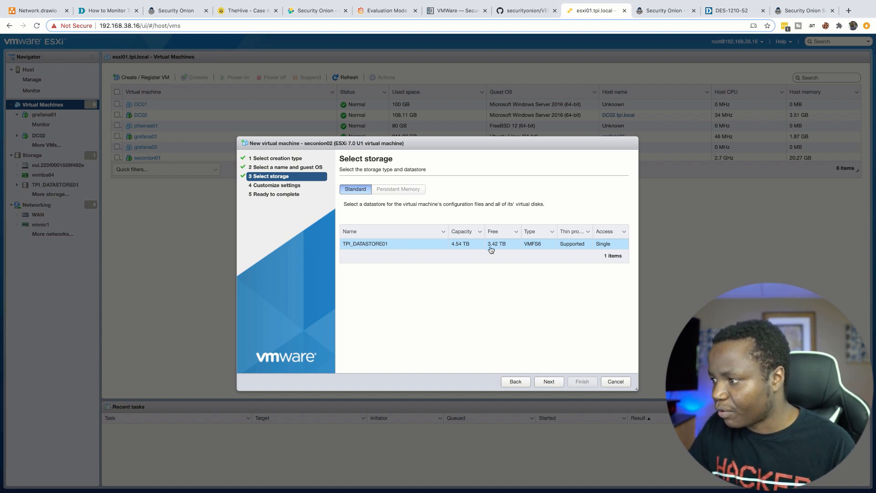
{"action": "left_click", "coordinate": [549, 382]}
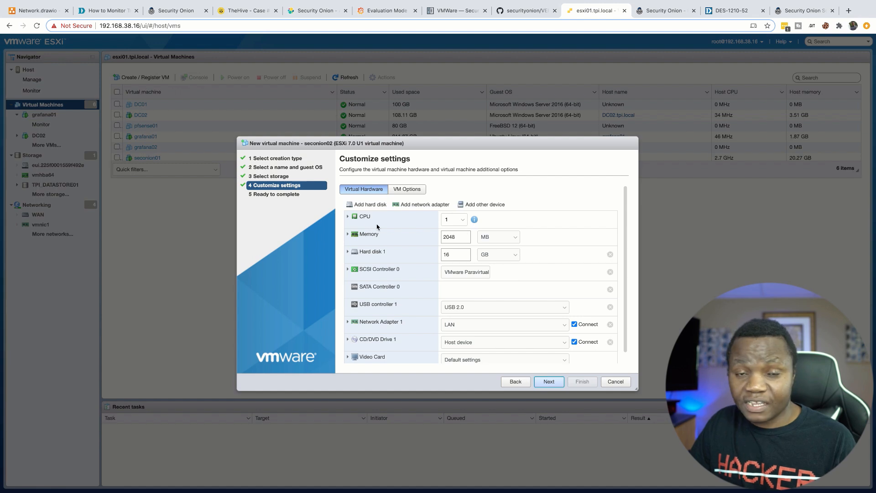
Step: Give the new VM 4 CPUs
{"action": "left_click", "coordinate": [465, 220]}
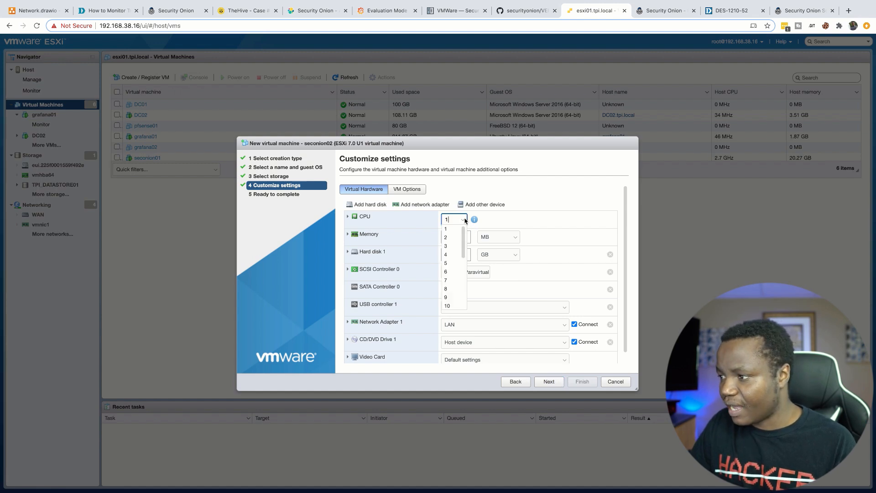
{"action": "left_click", "coordinate": [450, 254]}
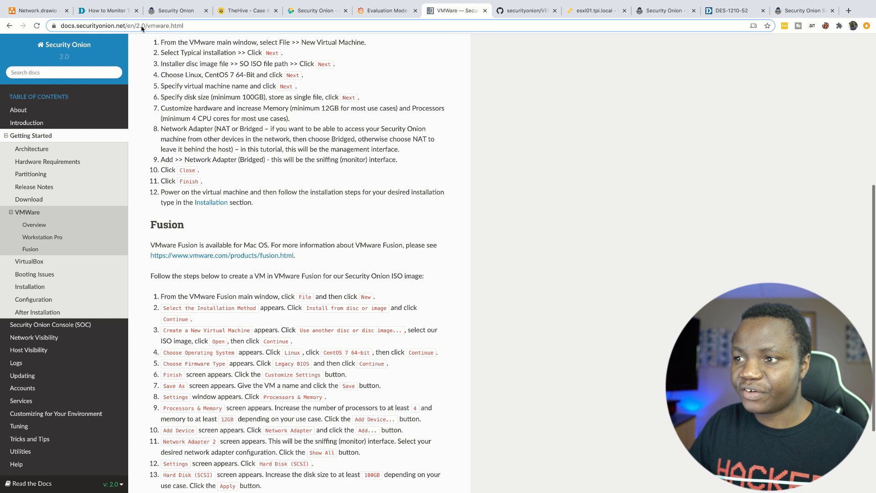
Step: Check Security Onion's minimum hardware specs, noting 12GB RAM and 200GB storage
{"action": "left_click", "coordinate": [60, 164]}
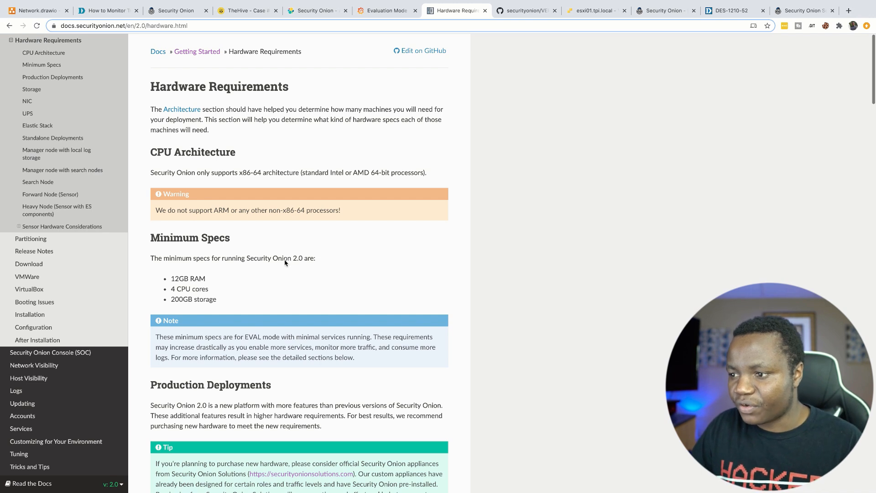
{"action": "left_click_drag", "start_coordinate": [207, 279], "coordinate": [163, 287]}
{"action": "left_click_drag", "start_coordinate": [224, 303], "coordinate": [165, 299]}
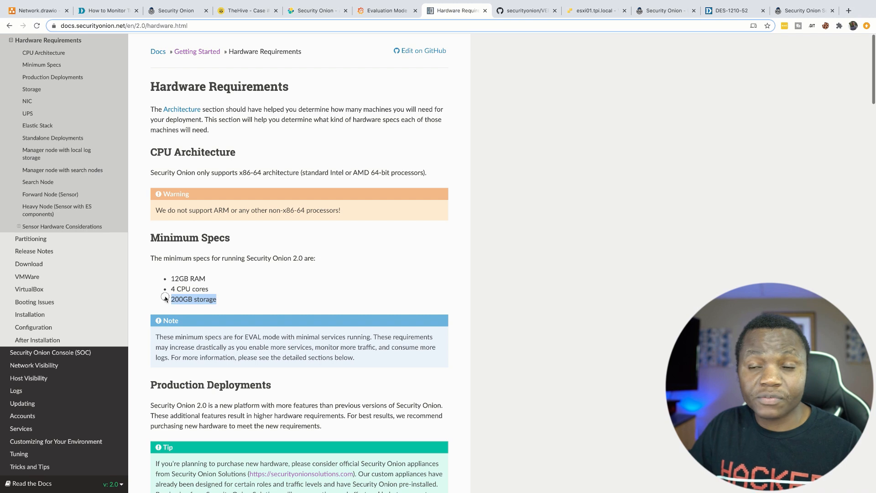
{"action": "left_click", "coordinate": [235, 295]}
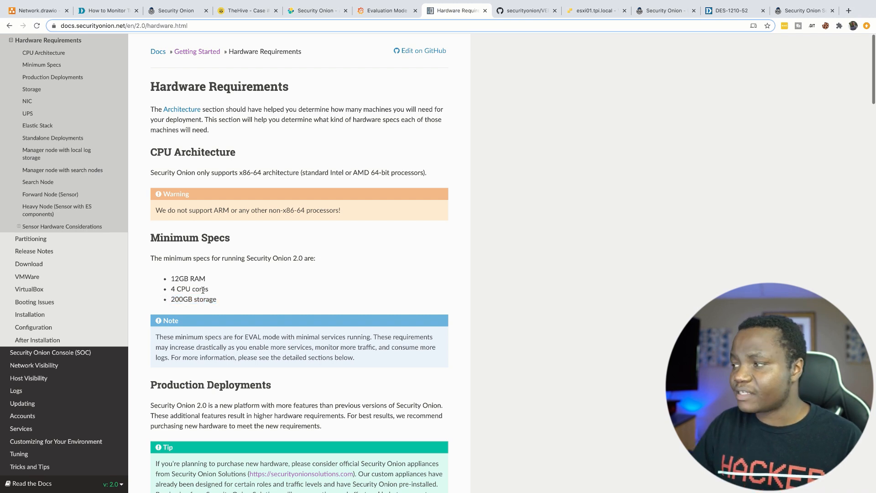
Step: Back in the ESXi wizard, confirm 4 CPUs and clear the 2048 MB memory value
{"action": "left_click", "coordinate": [592, 10]}
{"action": "left_click", "coordinate": [463, 222]}
{"action": "left_click", "coordinate": [460, 224]}
{"action": "left_click_drag", "start_coordinate": [465, 238], "coordinate": [435, 236]}
{"action": "key", "text": "BackSpace"}
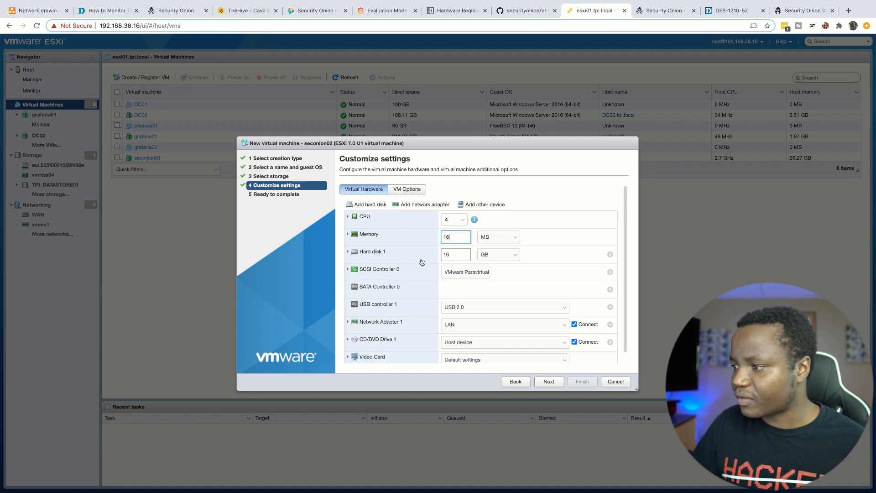
Step: Set the VM memory to 20 GB
{"action": "left_click", "coordinate": [510, 238]}
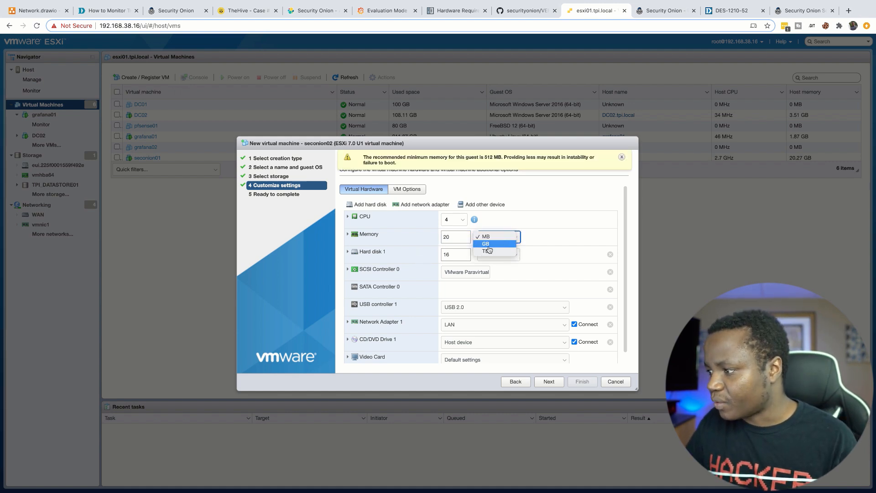
{"action": "left_click", "coordinate": [490, 246]}
{"action": "left_click", "coordinate": [553, 223]}
Step: Set Hard disk 1 to 400 GB and add a second network adapter
{"action": "left_click", "coordinate": [456, 258]}
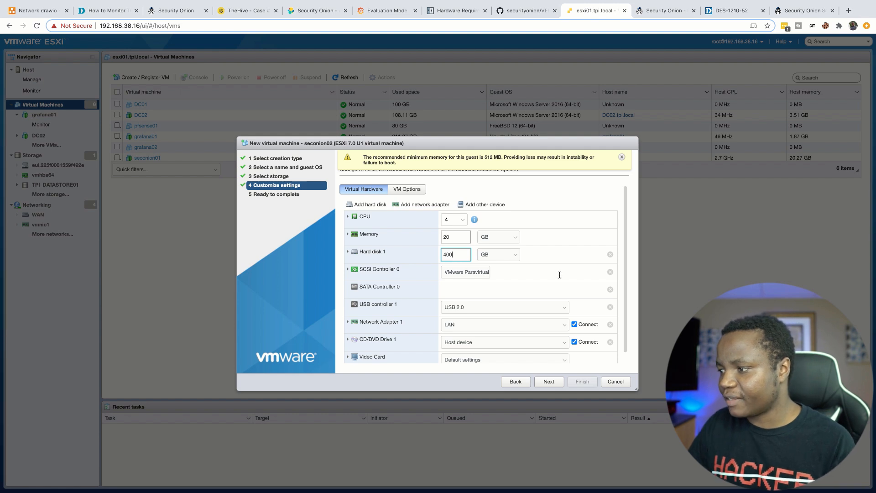
{"action": "left_click", "coordinate": [347, 252]}
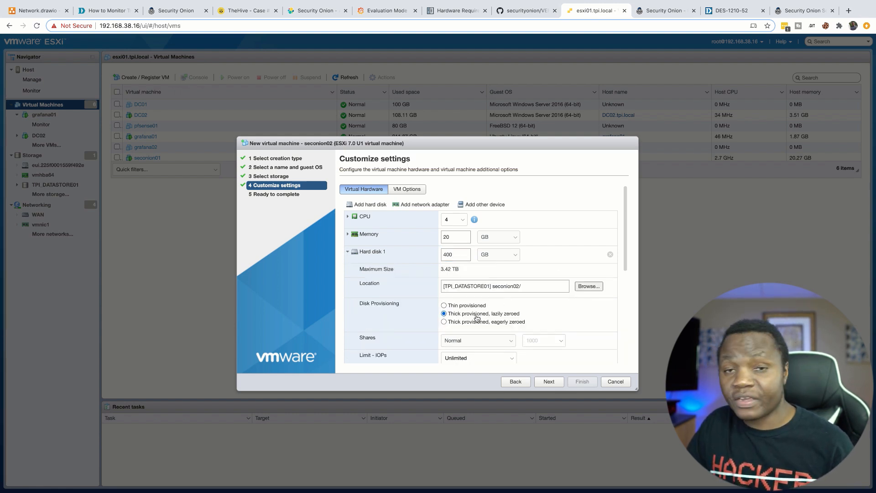
{"action": "left_click", "coordinate": [348, 251]}
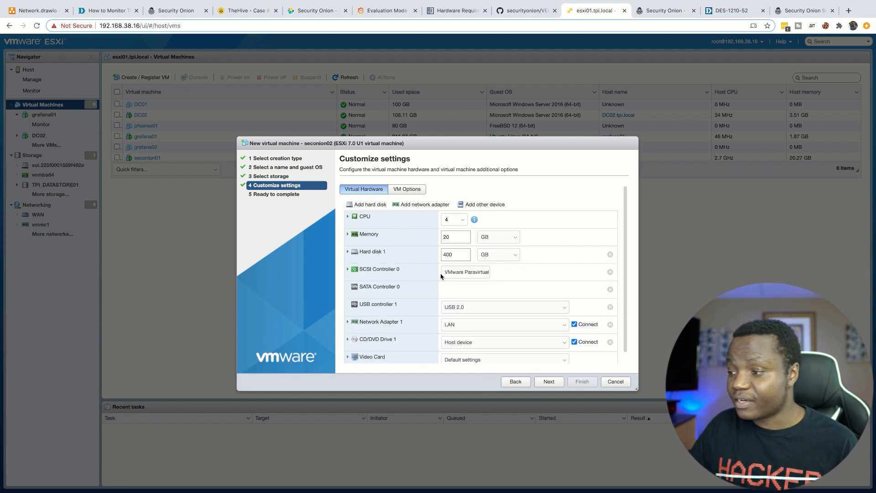
{"action": "scroll", "coordinate": [527, 281], "scroll_direction": "down", "scroll_amount": 1}
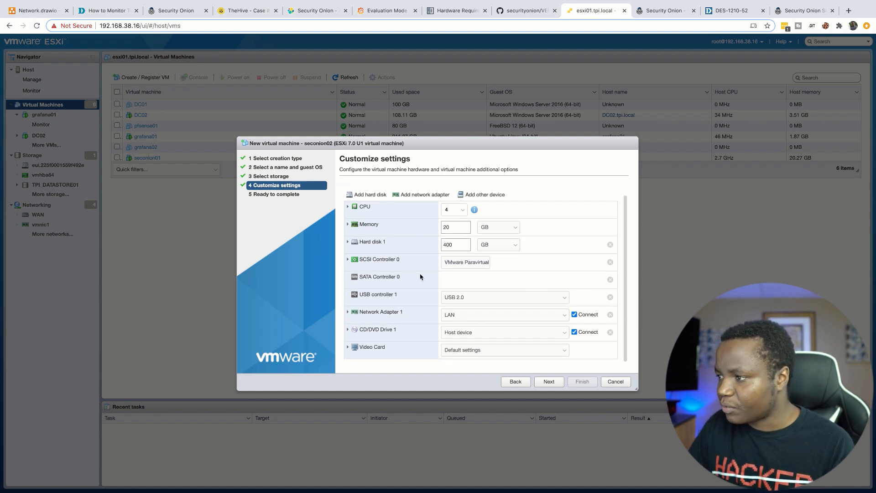
{"action": "left_click", "coordinate": [420, 194]}
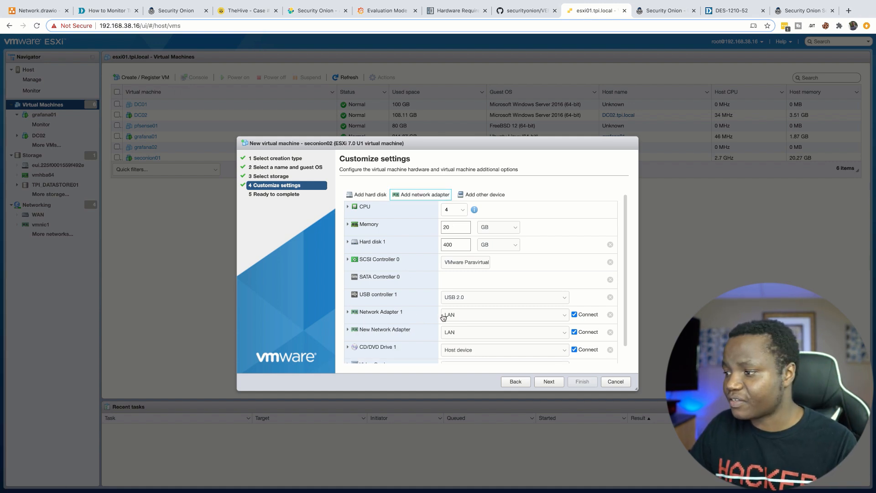
Step: Connect both network adapters to VM Network and advance to the Ready to complete summary
{"action": "scroll", "coordinate": [542, 285], "scroll_direction": "down", "scroll_amount": 1}
{"action": "left_click", "coordinate": [567, 298]}
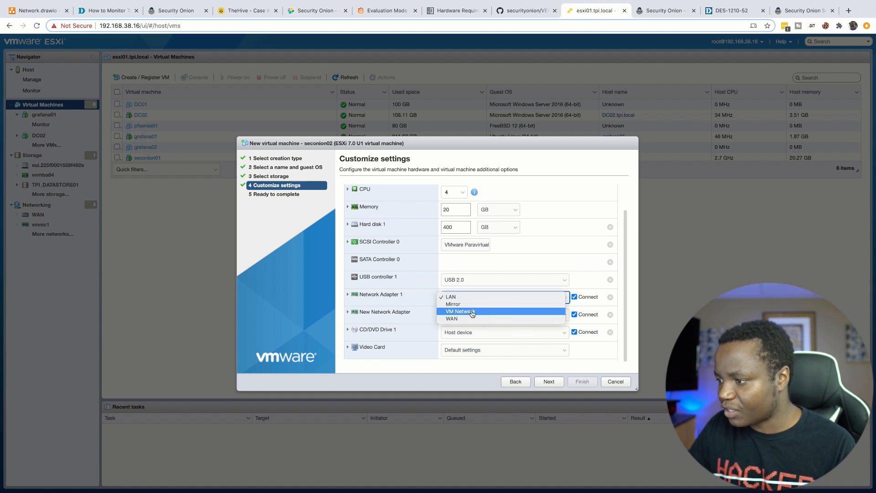
{"action": "left_click", "coordinate": [472, 312]}
{"action": "left_click", "coordinate": [565, 315]}
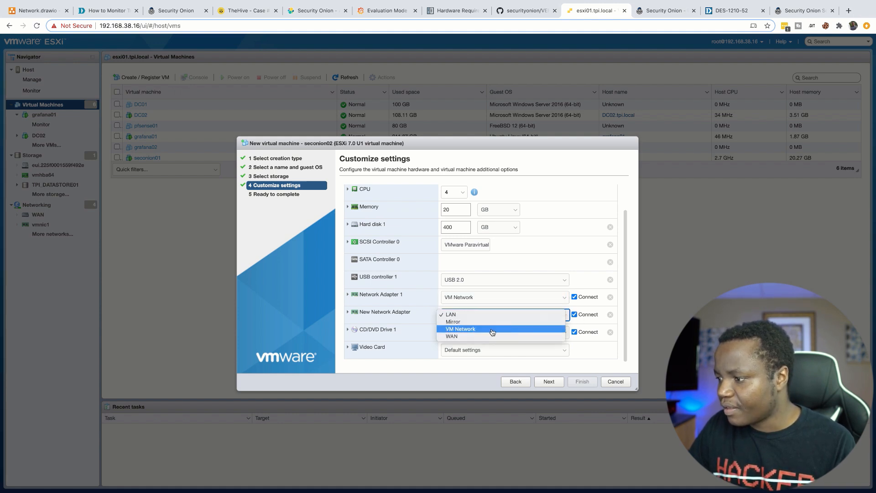
{"action": "left_click", "coordinate": [464, 329]}
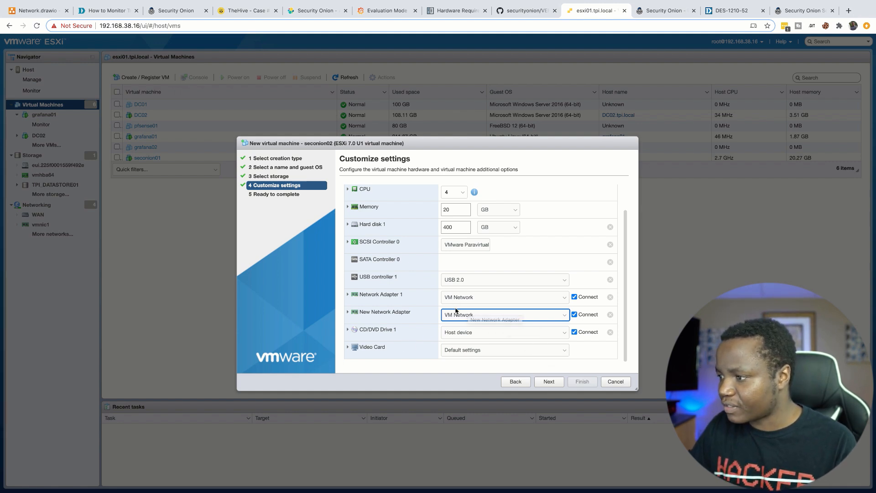
{"action": "scroll", "coordinate": [458, 234], "scroll_direction": "up", "scroll_amount": 1}
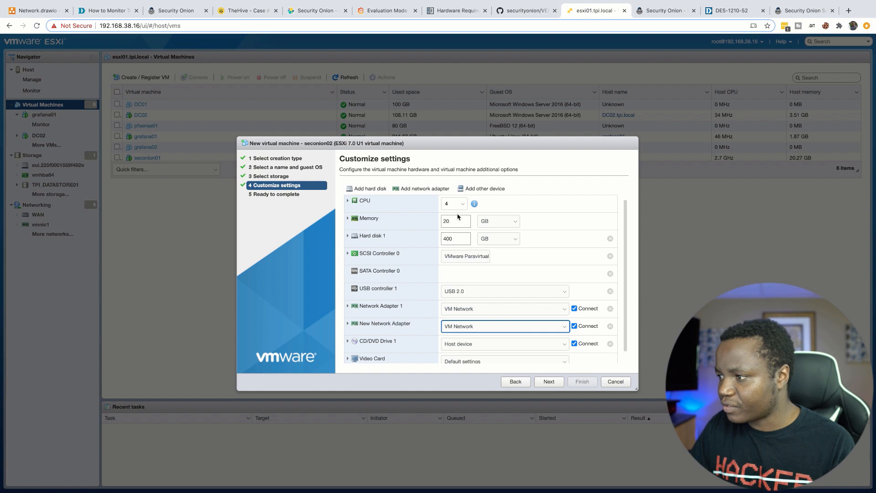
{"action": "scroll", "coordinate": [535, 305], "scroll_direction": "down", "scroll_amount": 1}
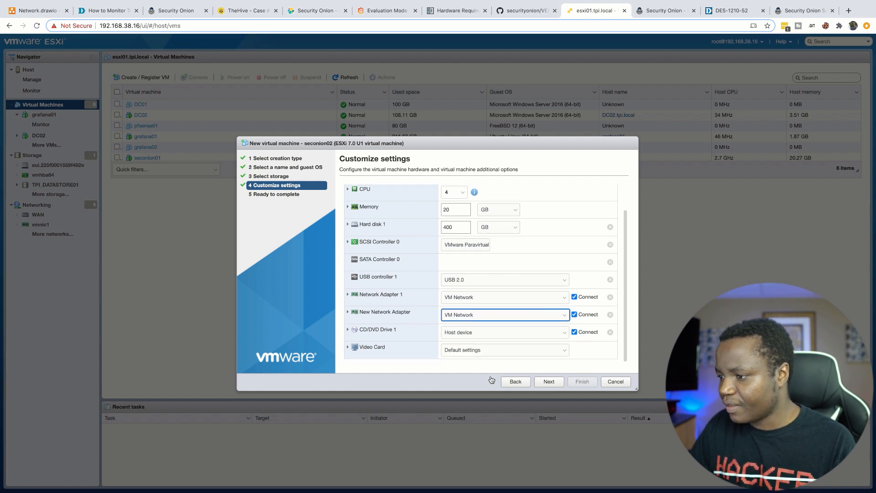
{"action": "left_click", "coordinate": [550, 385]}
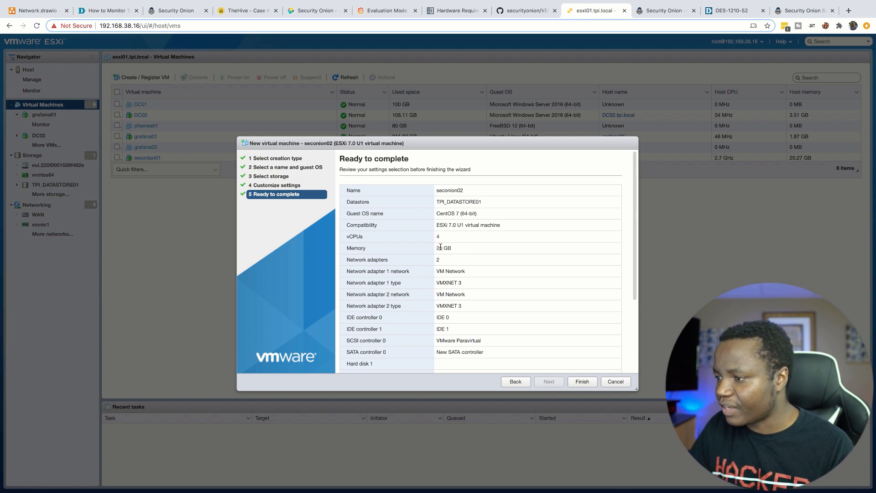
Step: Attach datastore ISO securityonion-2.3.1.iso as CD/DVD Drive 1 and finish creating seconion02
{"action": "scroll", "coordinate": [440, 335], "scroll_direction": "down", "scroll_amount": 3}
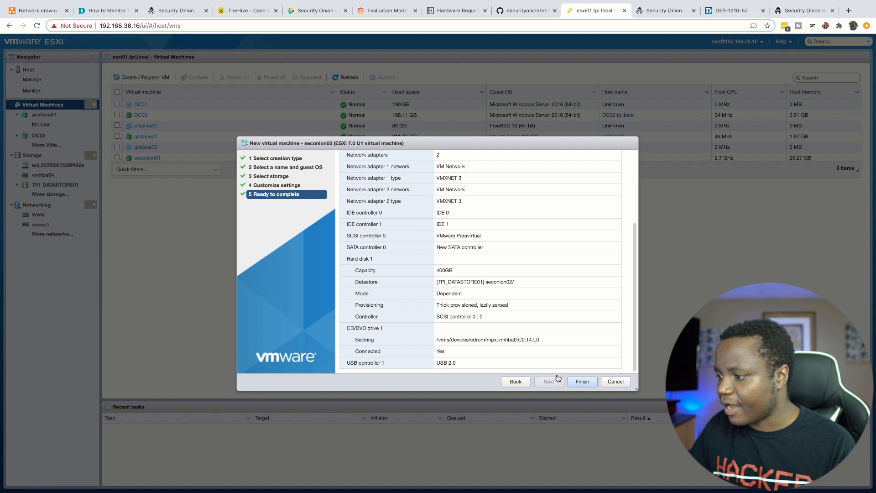
{"action": "left_click", "coordinate": [515, 382]}
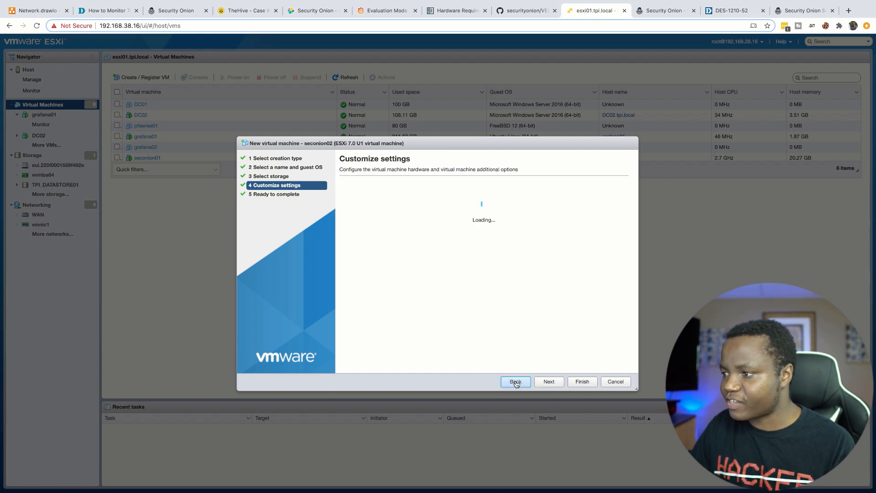
{"action": "scroll", "coordinate": [410, 328], "scroll_direction": "down", "scroll_amount": 1}
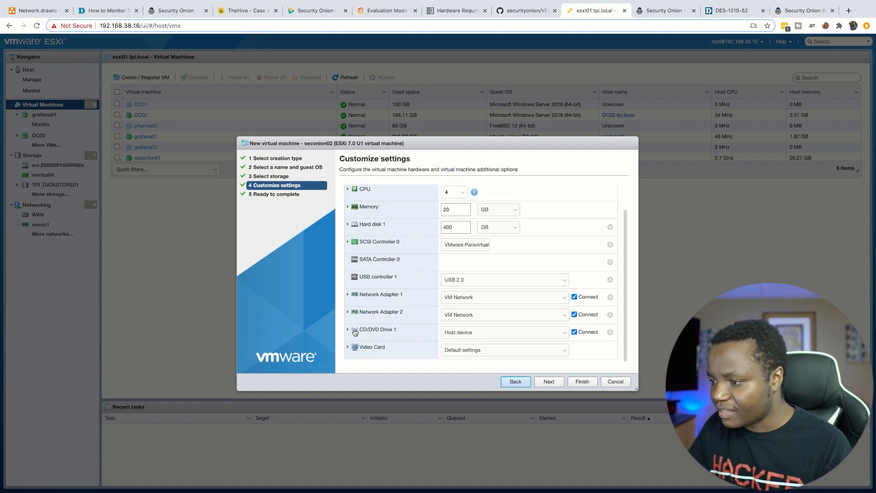
{"action": "left_click", "coordinate": [565, 333]}
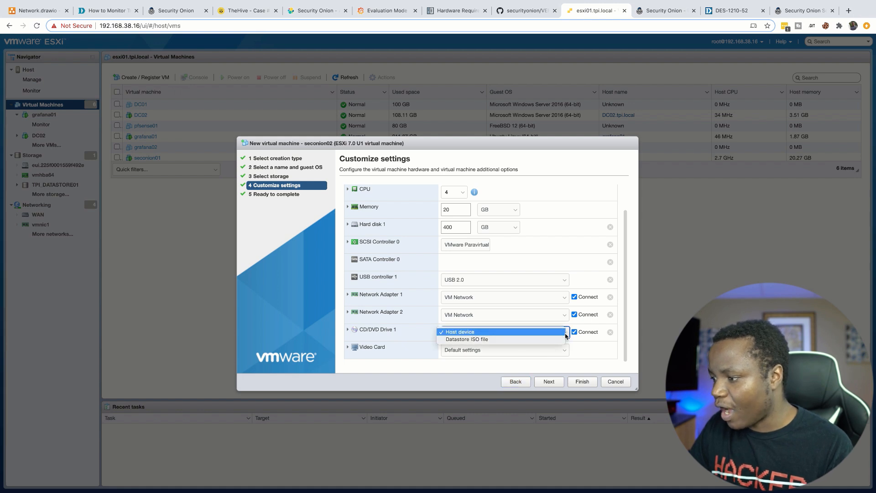
{"action": "left_click", "coordinate": [470, 339]}
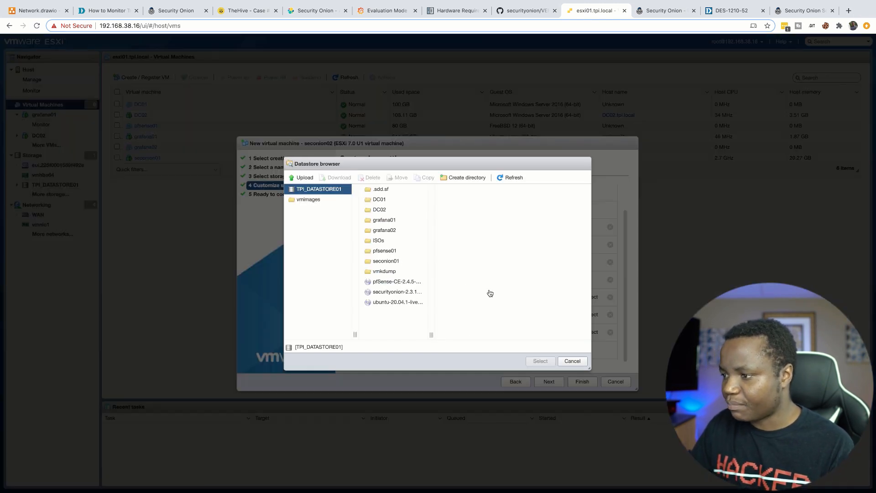
{"action": "left_click", "coordinate": [384, 294]}
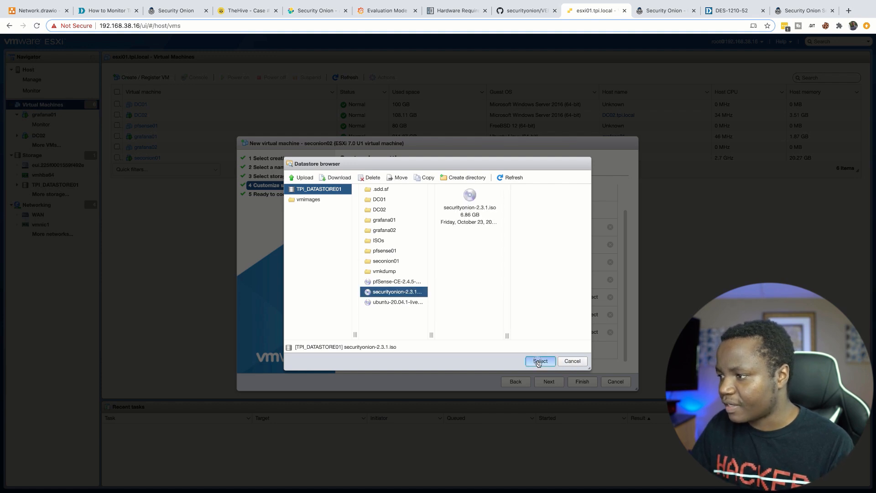
{"action": "left_click", "coordinate": [538, 362]}
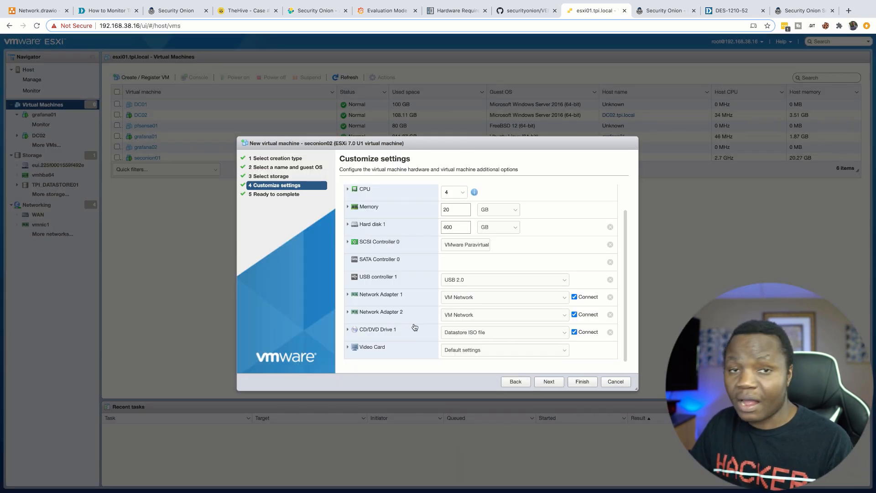
{"action": "left_click", "coordinate": [583, 382]}
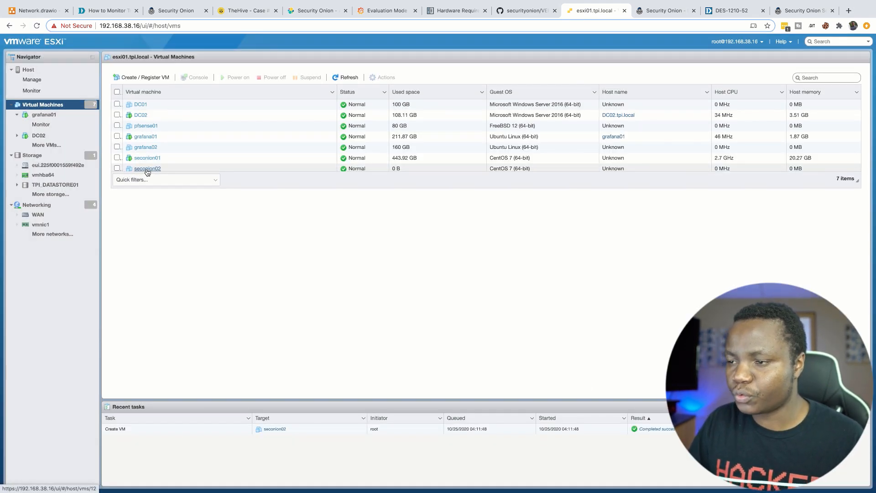
Step: Power on seconion02 and open its console in a new browser tab
{"action": "left_click", "coordinate": [116, 167]}
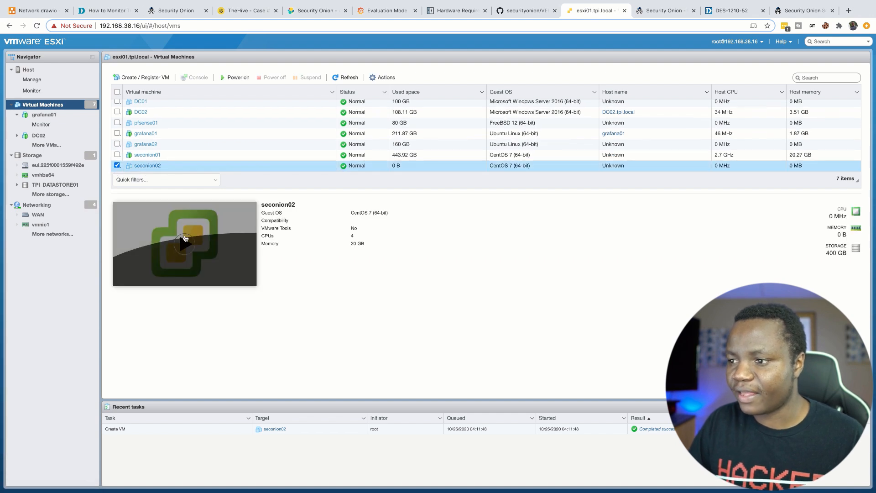
{"action": "left_click", "coordinate": [186, 242]}
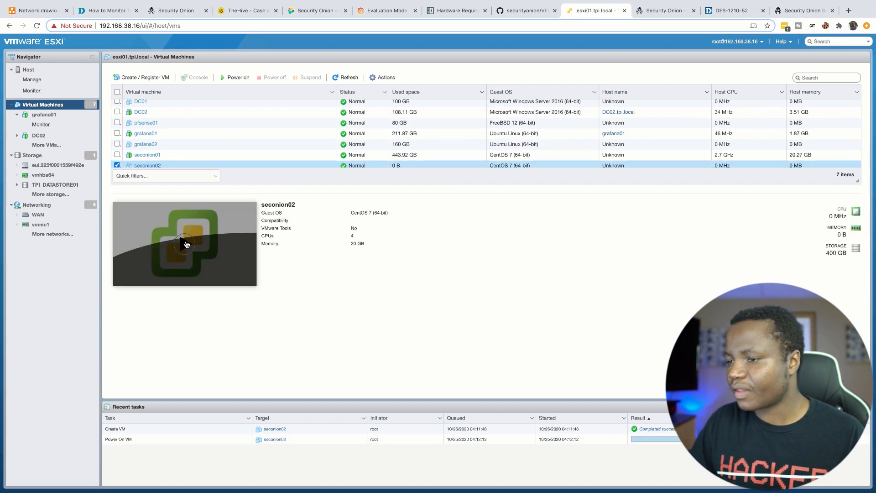
{"action": "left_click", "coordinate": [149, 165]}
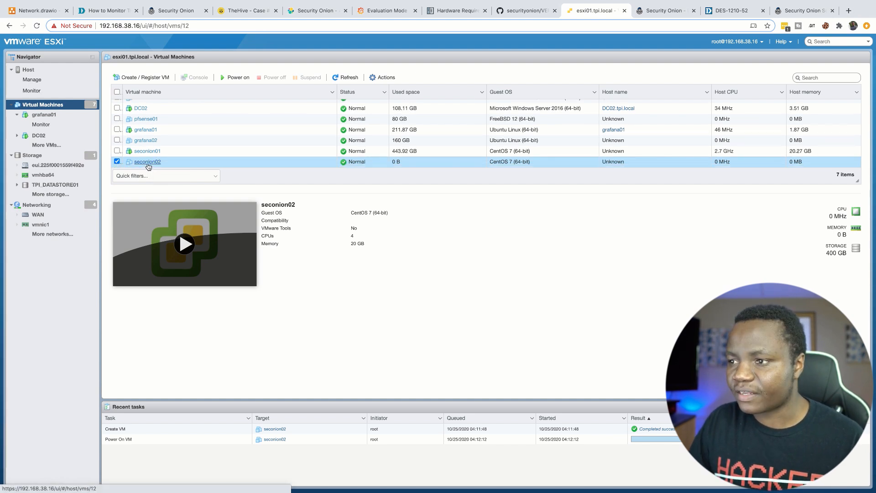
{"action": "left_click", "coordinate": [129, 75]}
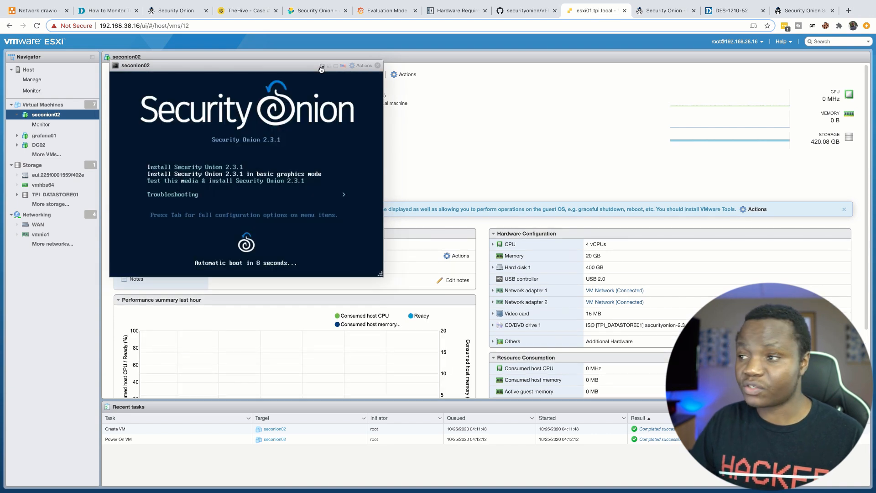
{"action": "left_click", "coordinate": [321, 68]}
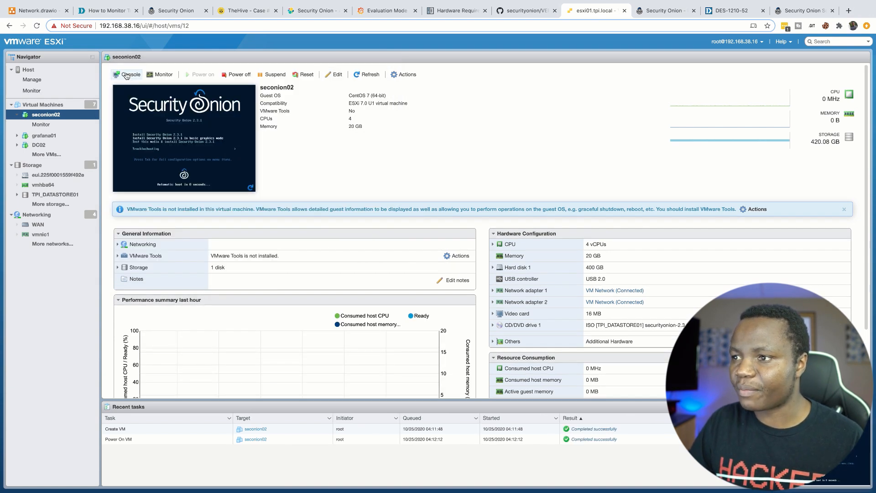
{"action": "left_click", "coordinate": [130, 76]}
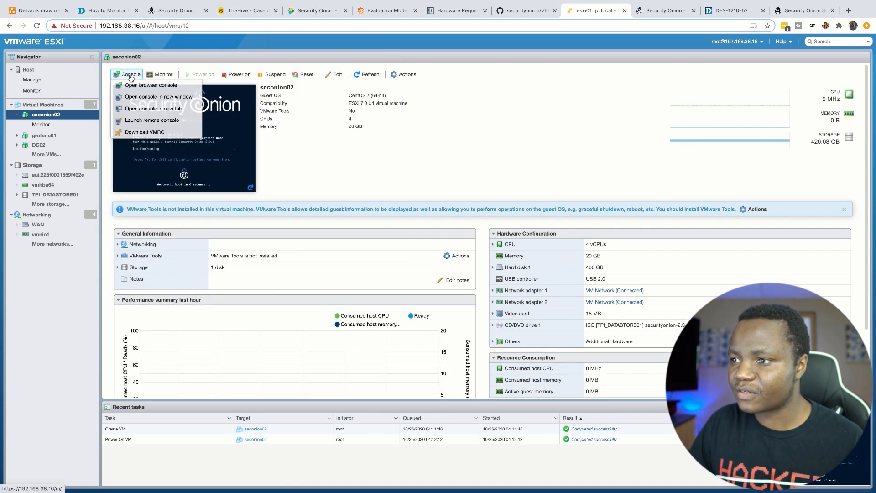
{"action": "left_click", "coordinate": [149, 111]}
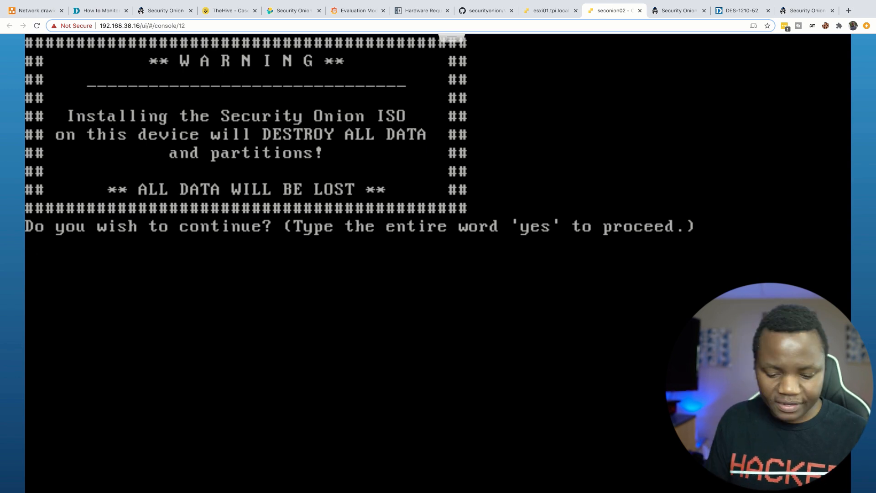
Step: Confirm the disk wipe with 'yes', then create the administrative user and its password
{"action": "type", "text": "yes"}
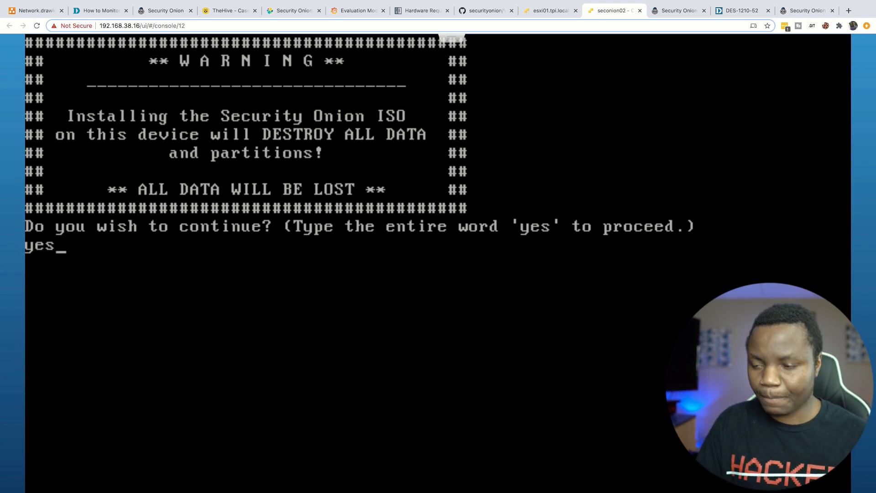
{"action": "key", "text": "Return"}
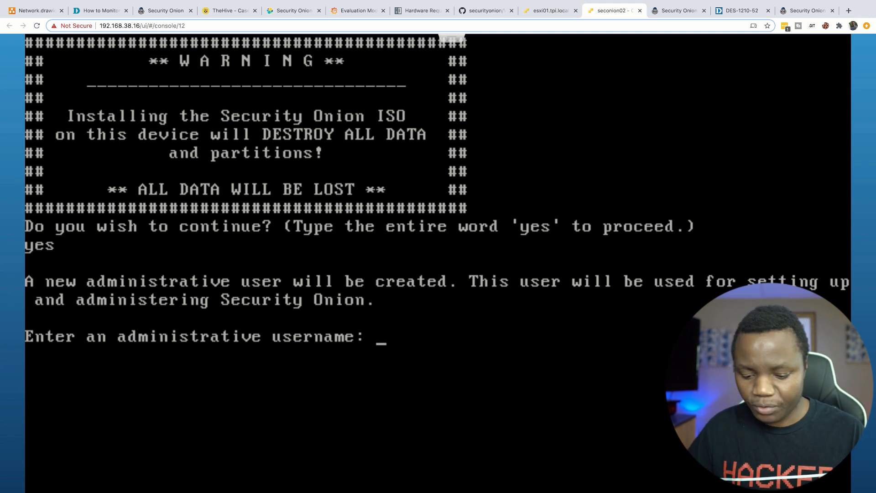
{"action": "type", "text": "lma"}
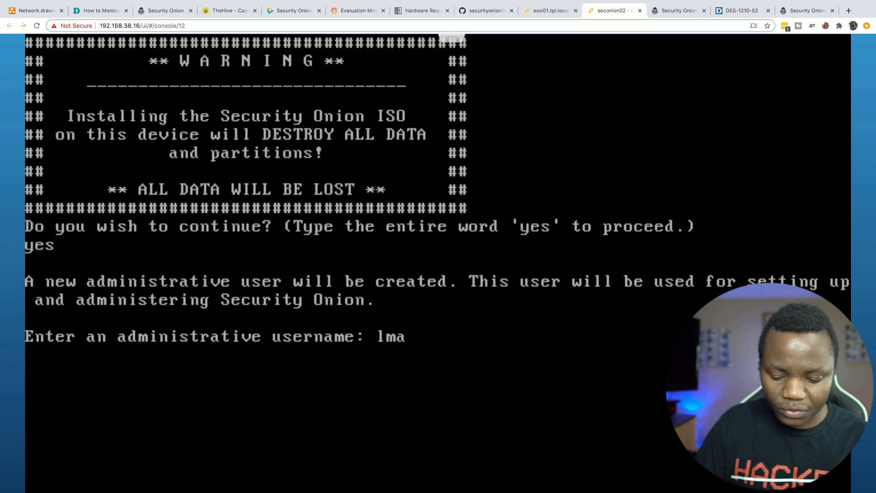
{"action": "type", "text": "konen"}
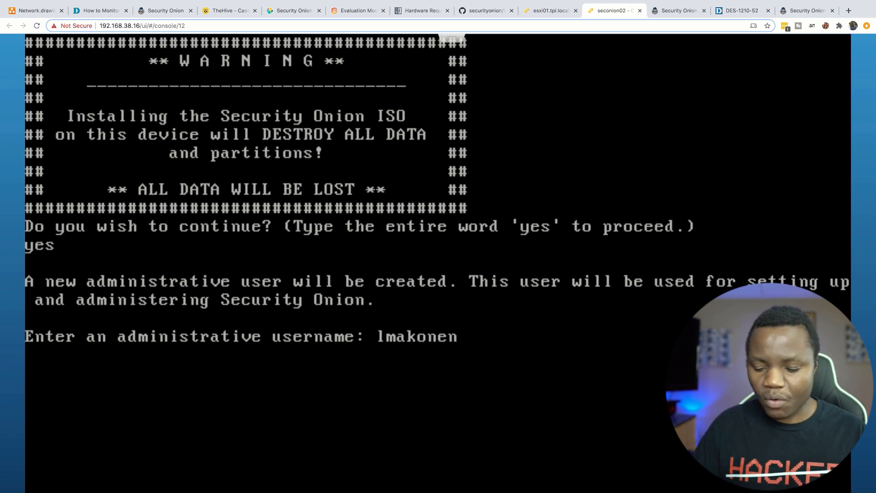
{"action": "key", "text": "Return"}
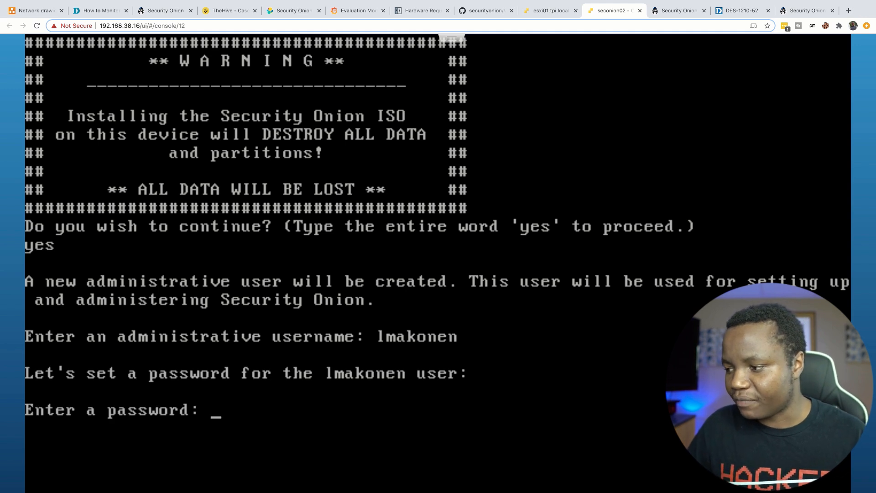
{"action": "type", "text": "************"}
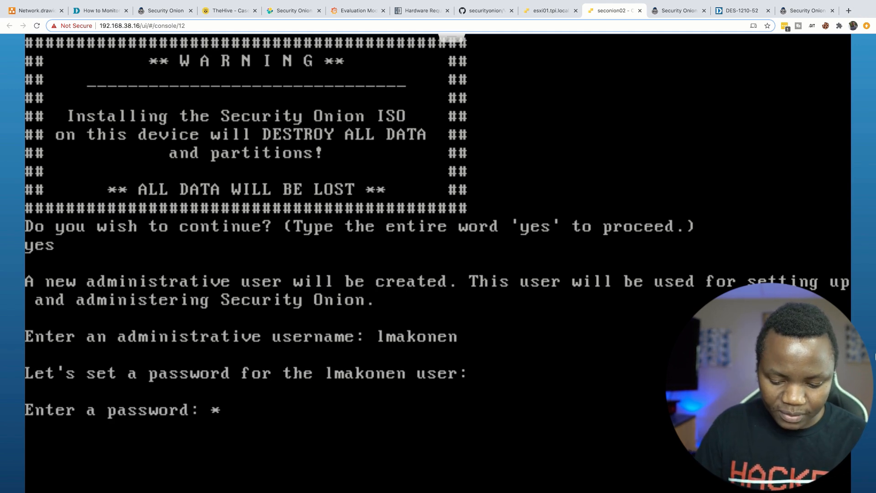
{"action": "key", "text": "Return"}
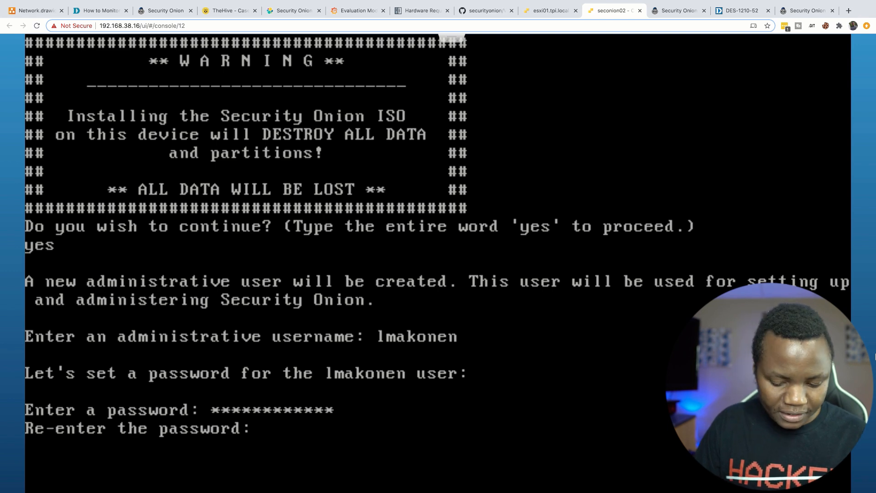
{"action": "type", "text": "************"}
{"action": "key", "text": "Return"}
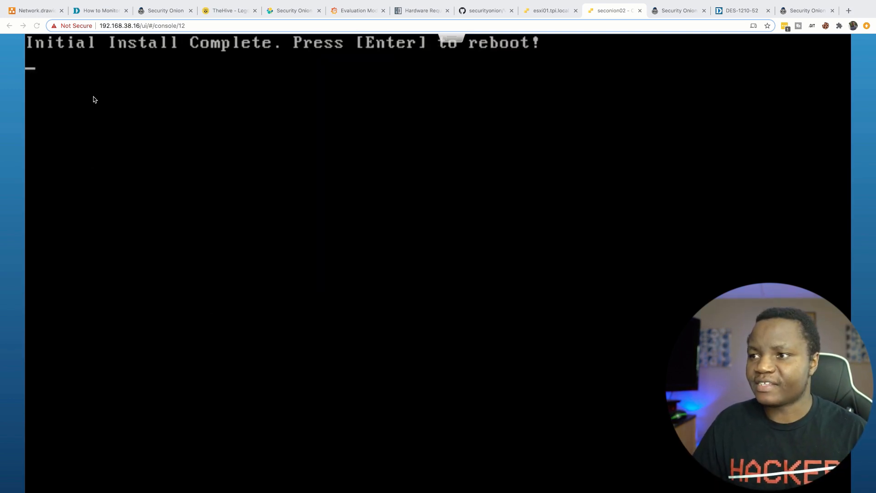
Step: Reboot seconion02 after the install and sign in with the admin username
{"action": "left_click", "coordinate": [93, 97]}
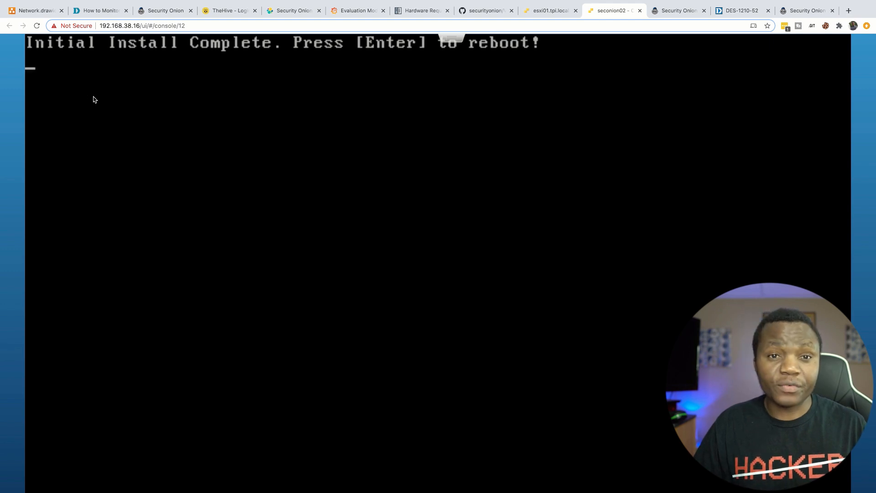
{"action": "key", "text": "Return"}
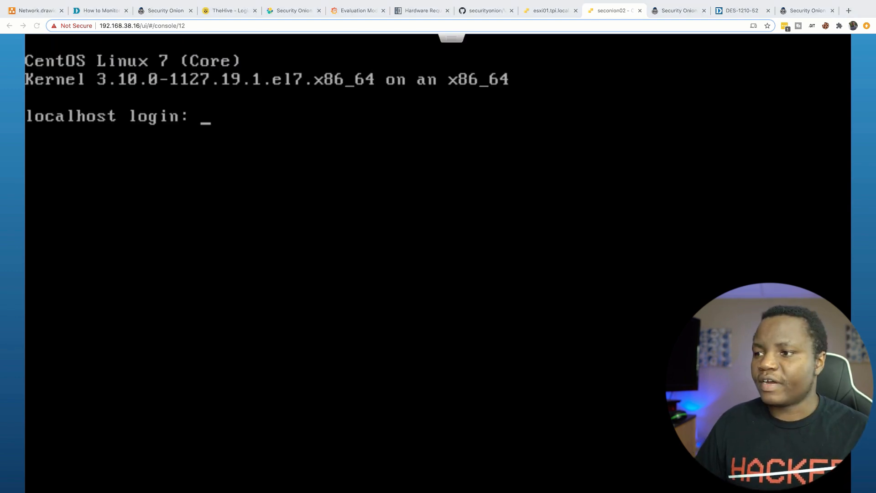
{"action": "type", "text": "lmakonen"}
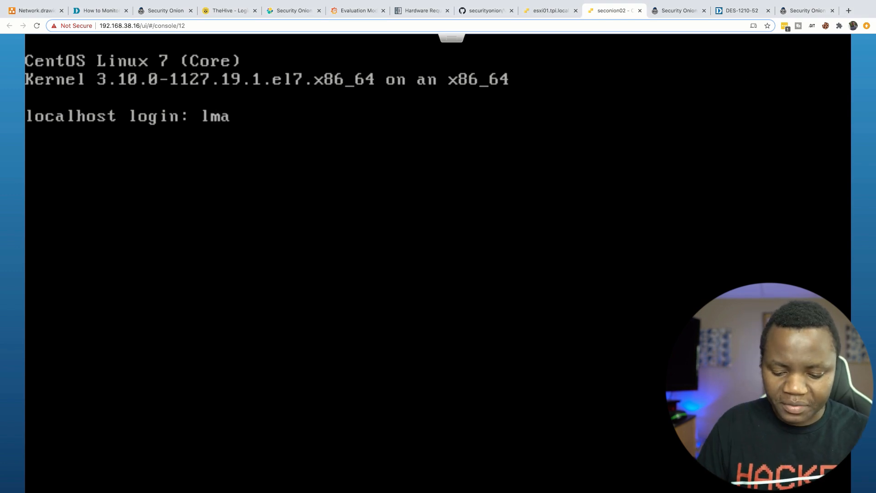
{"action": "key", "text": "Return"}
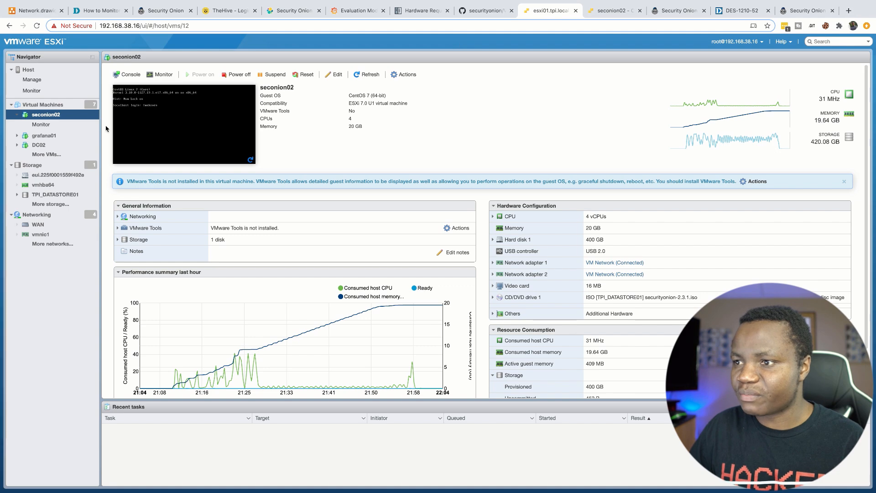
Step: Take a snapshot of seconion02 named b4install from its Navigator actions
{"action": "left_click", "coordinate": [54, 115]}
{"action": "right_click", "coordinate": [54, 116]}
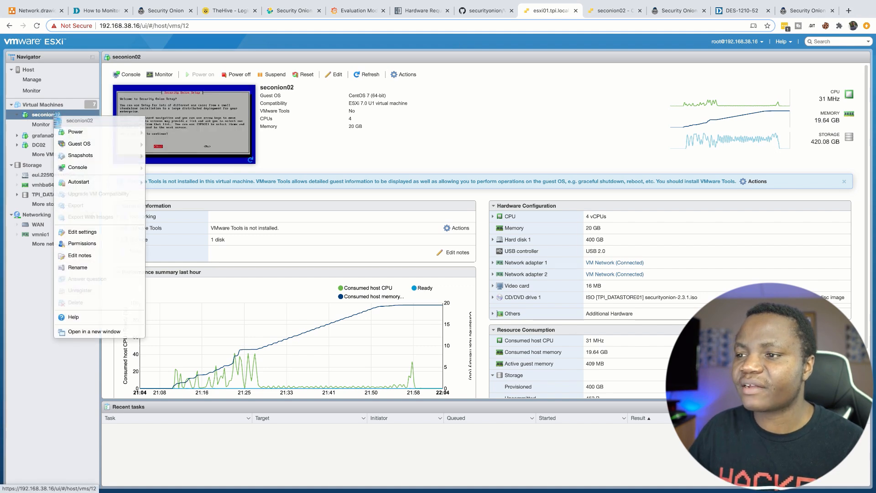
{"action": "mouse_move", "coordinate": [91, 156]}
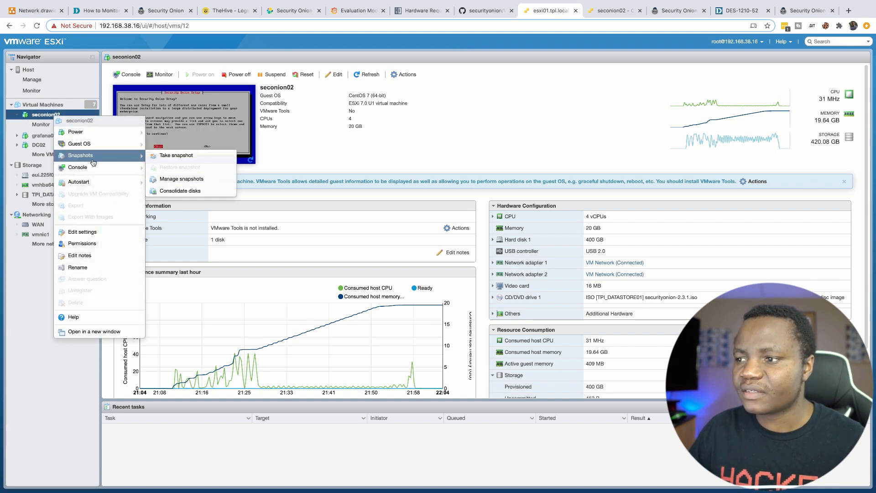
{"action": "left_click", "coordinate": [176, 156]}
{"action": "left_click", "coordinate": [437, 220]}
{"action": "type", "text": "b4insta"}
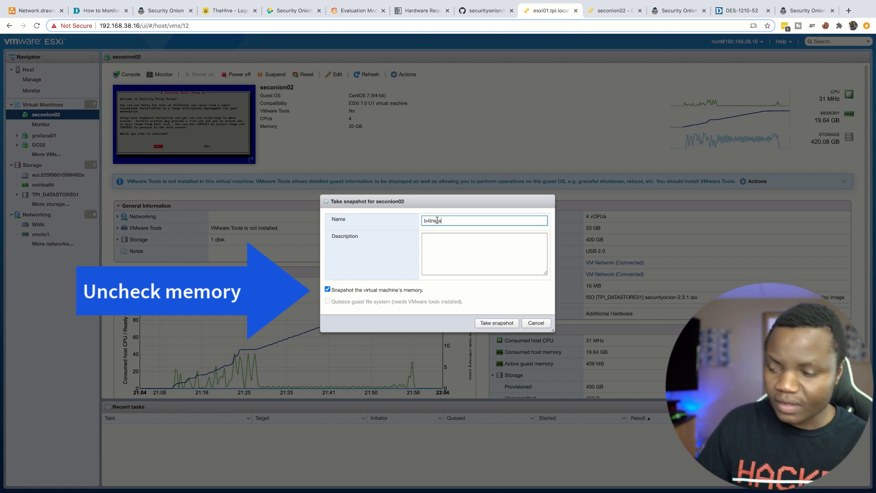
{"action": "type", "text": "ll"}
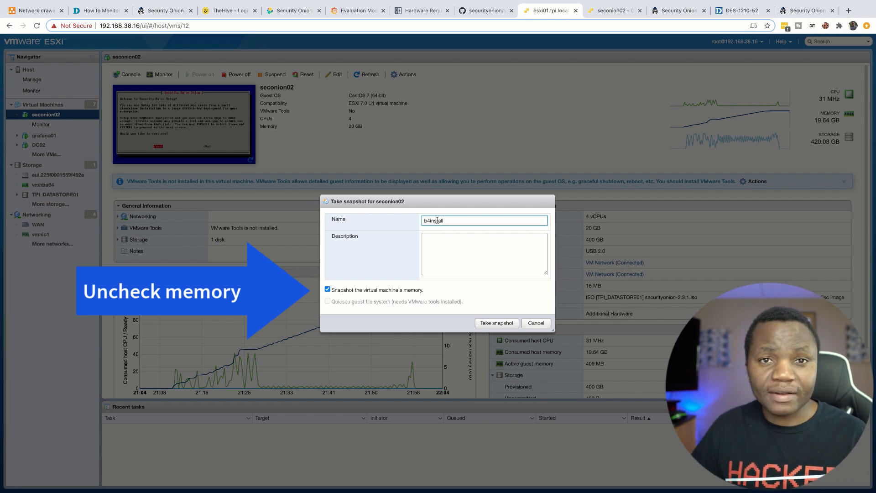
{"action": "left_click", "coordinate": [511, 322]}
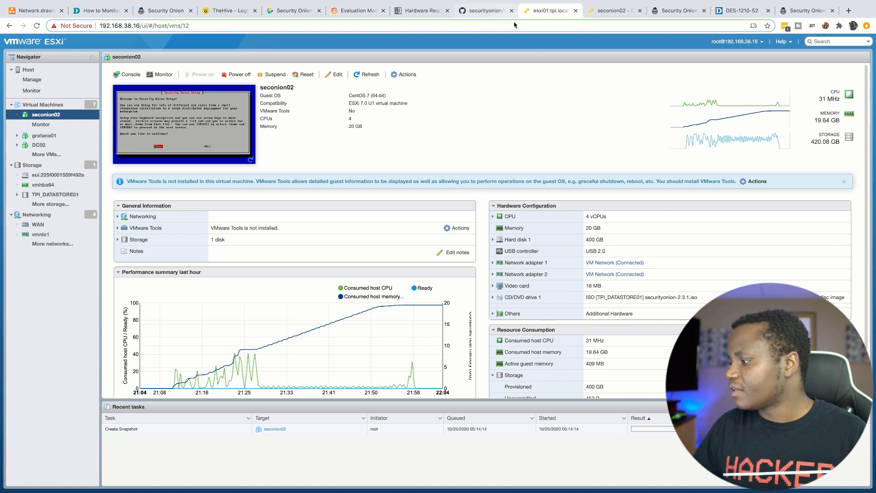
Step: Choose EVAL install, STANDARD internet access, Automatic OS patching, and hostname seconion02
{"action": "left_click", "coordinate": [609, 11]}
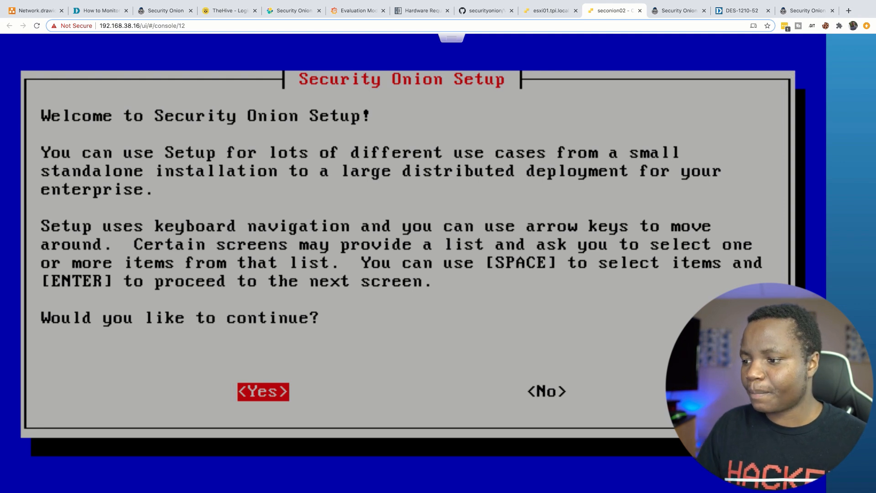
{"action": "key", "text": "Return"}
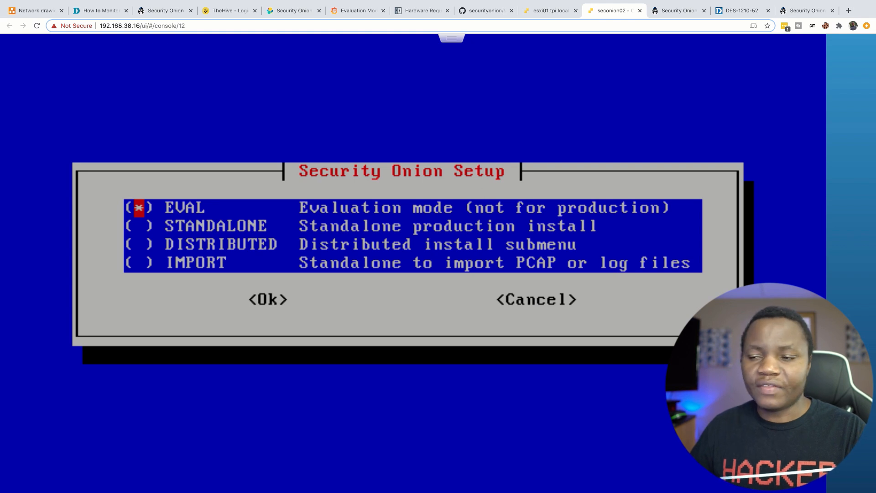
{"action": "key", "text": "Return"}
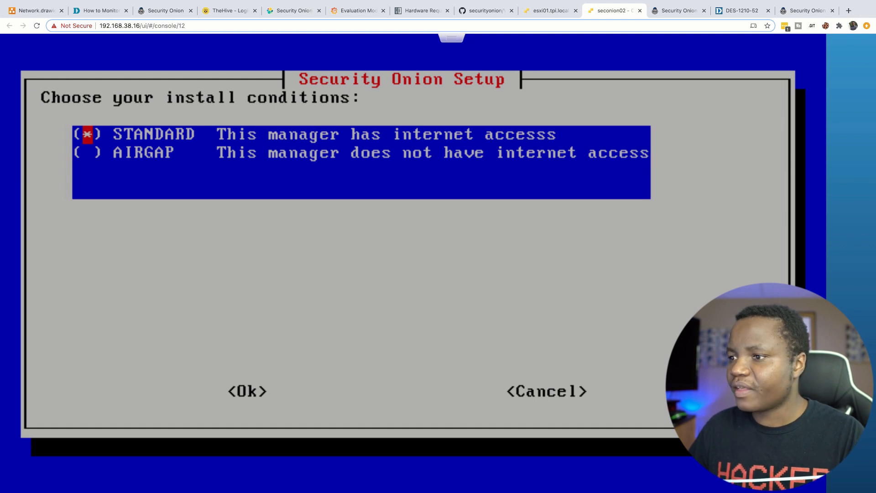
{"action": "key", "text": "Return"}
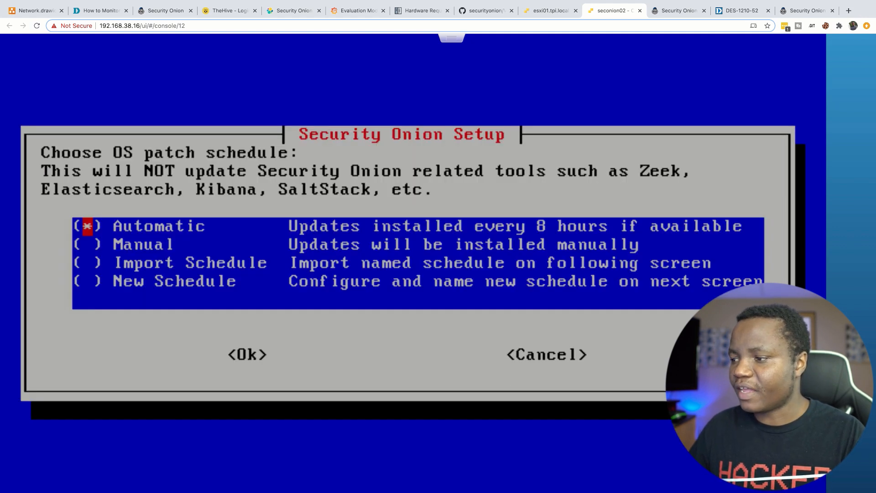
{"action": "key", "text": "Return"}
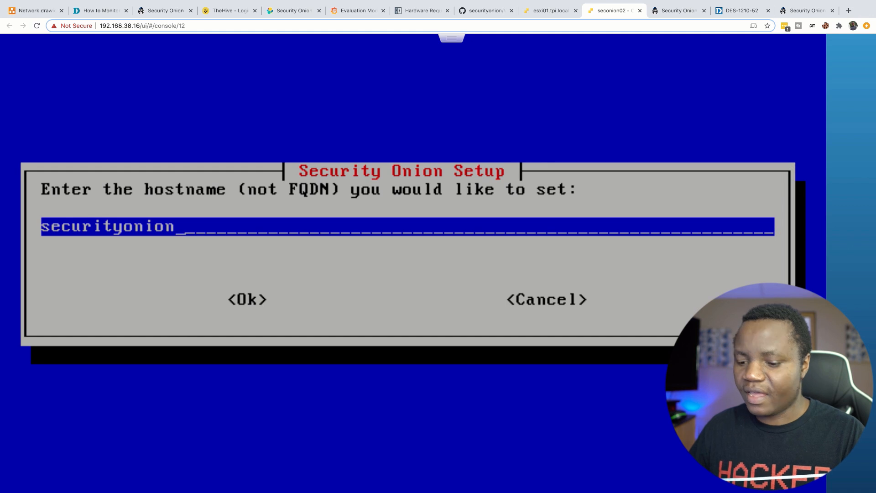
{"action": "key", "text": "BackSpace"}
{"action": "key", "text": "BackSpace"}
{"action": "key", "text": "BackSpace"}
{"action": "key", "text": "BackSpace"}
{"action": "key", "text": "BackSpace"}
{"action": "key", "text": "BackSpace"}
{"action": "key", "text": "BackSpace"}
{"action": "key", "text": "BackSpace"}
{"action": "key", "text": "BackSpace"}
{"action": "key", "text": "BackSpace"}
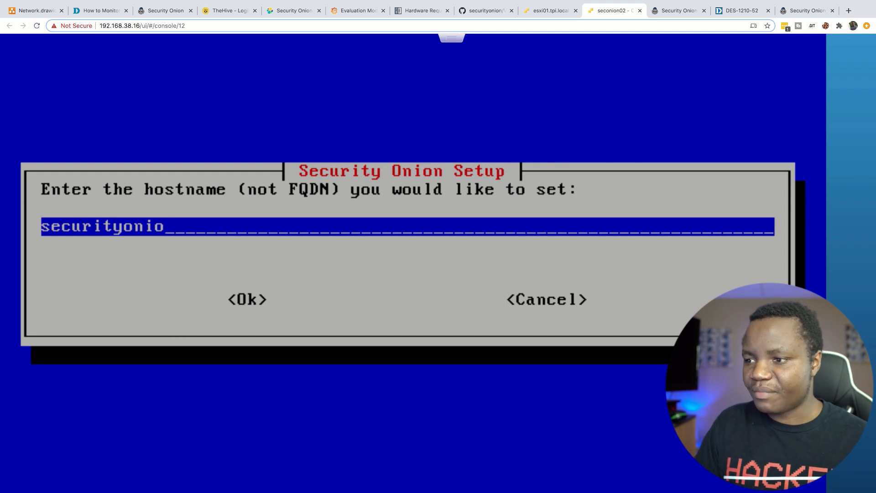
{"action": "type", "text": "onion02"}
{"action": "key", "text": "Return"}
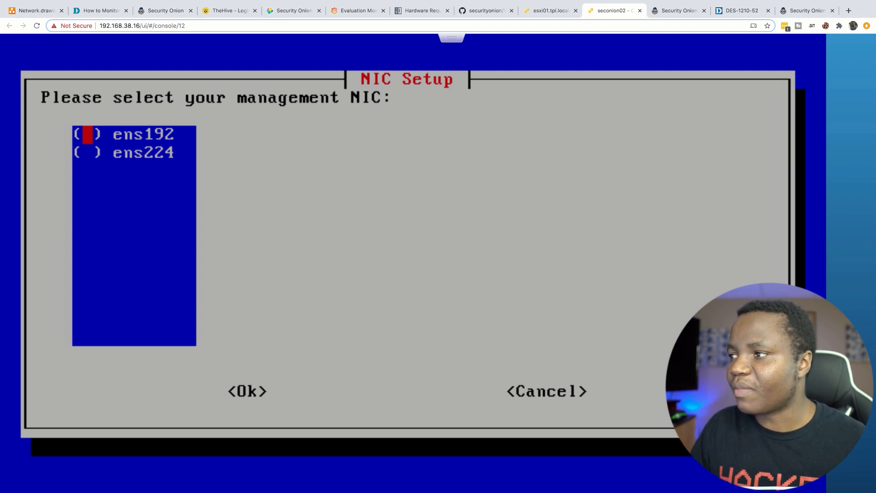
Step: Make ens192 the management NIC with static IPv4 address 192.168.38.11
{"action": "key", "text": "space"}
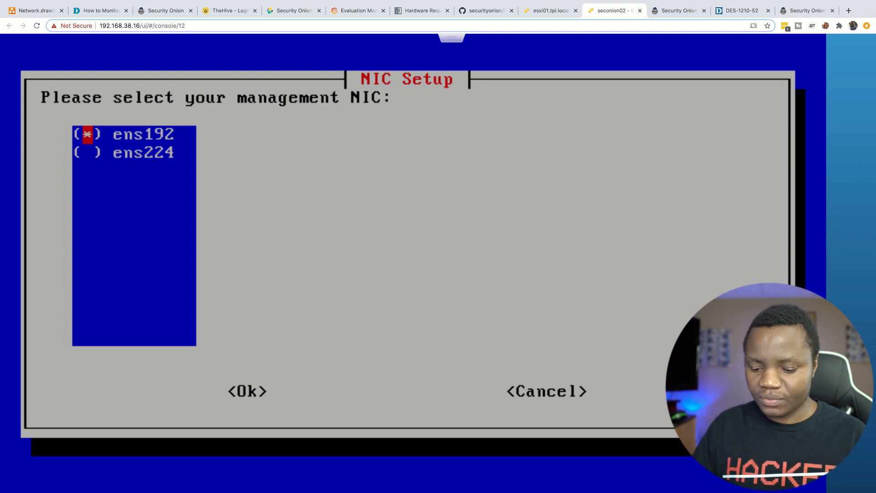
{"action": "key", "text": "Return"}
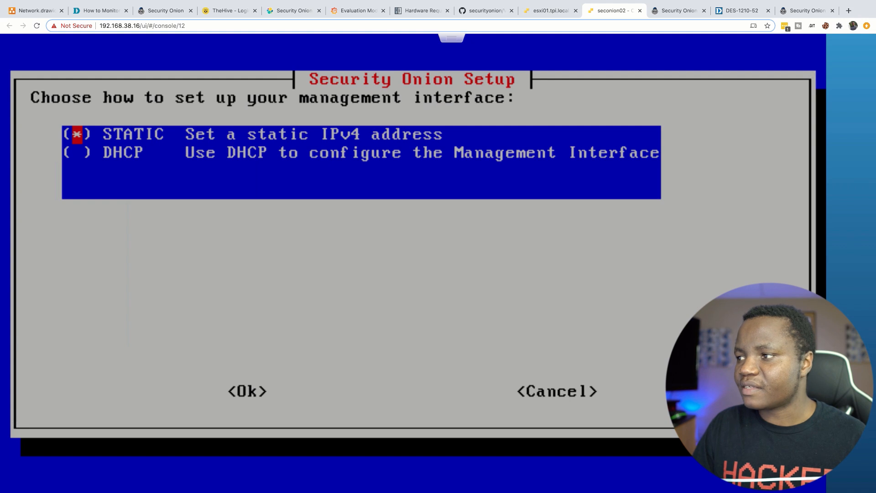
{"action": "key", "text": "Return"}
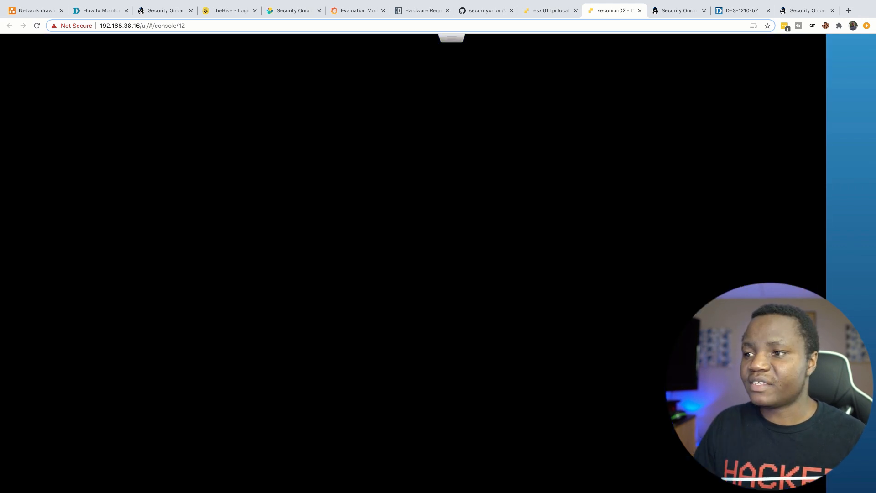
{"action": "key", "text": "BackSpace"}
{"action": "key", "text": "BackSpace"}
{"action": "key", "text": "BackSpace"}
{"action": "key", "text": "BackSpace"}
{"action": "key", "text": "BackSpace"}
{"action": "key", "text": "BackSpace"}
{"action": "key", "text": "BackSpace"}
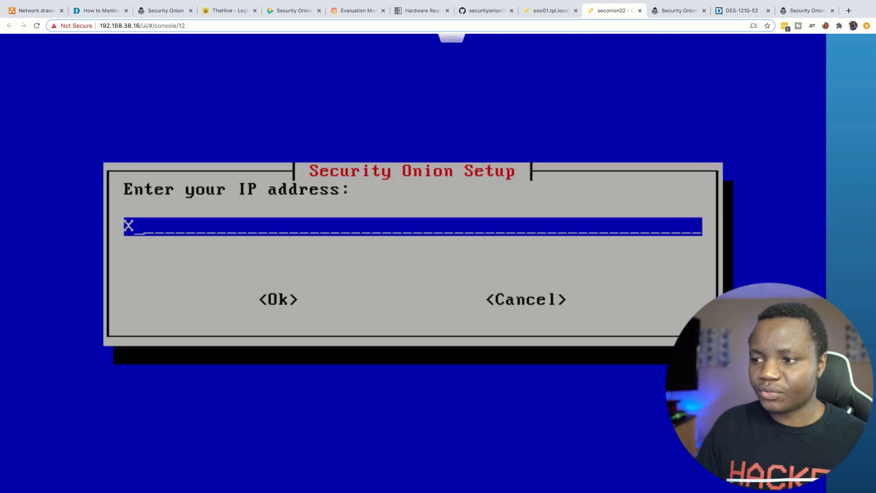
{"action": "type", "text": "192.1"}
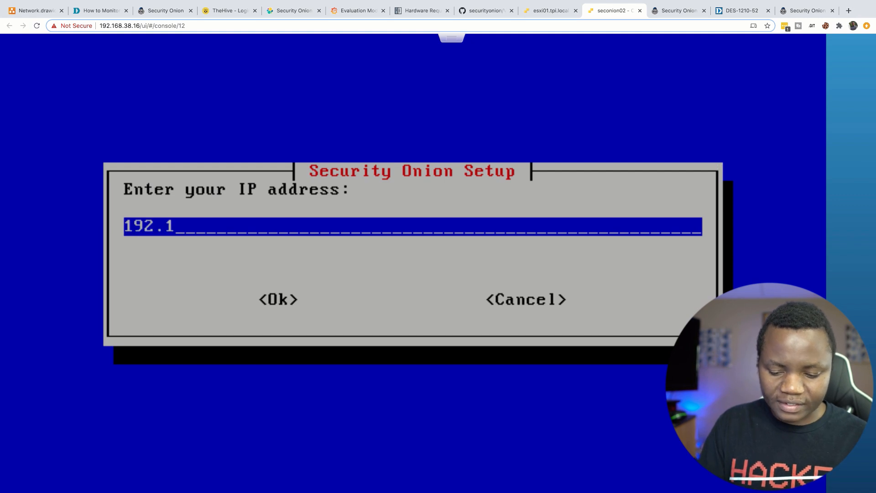
{"action": "type", "text": "68.38.11"}
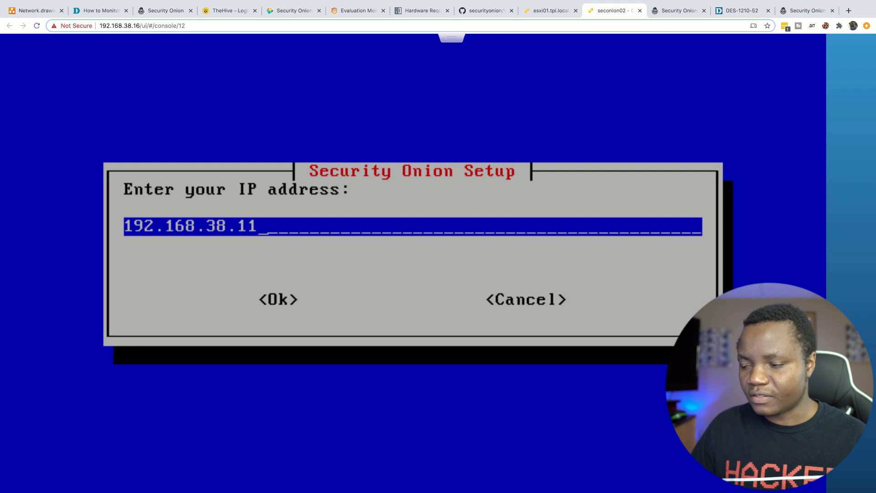
{"action": "key", "text": "Tab"}
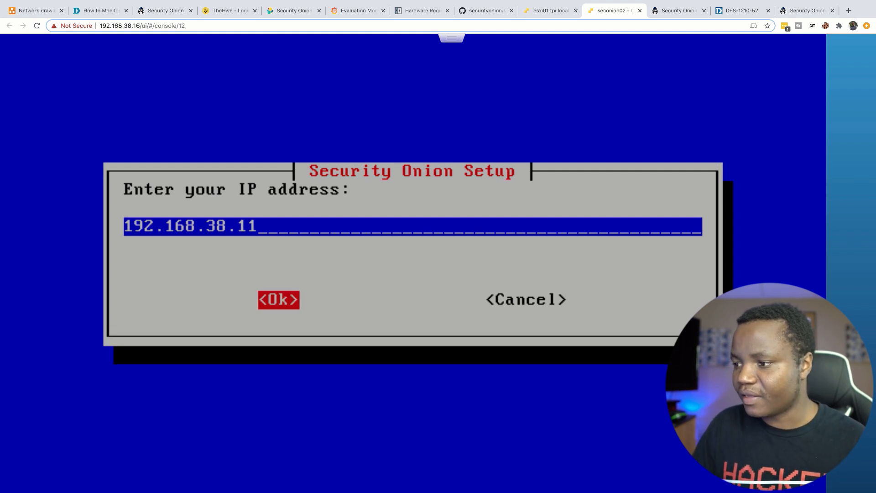
{"action": "key", "text": "Return"}
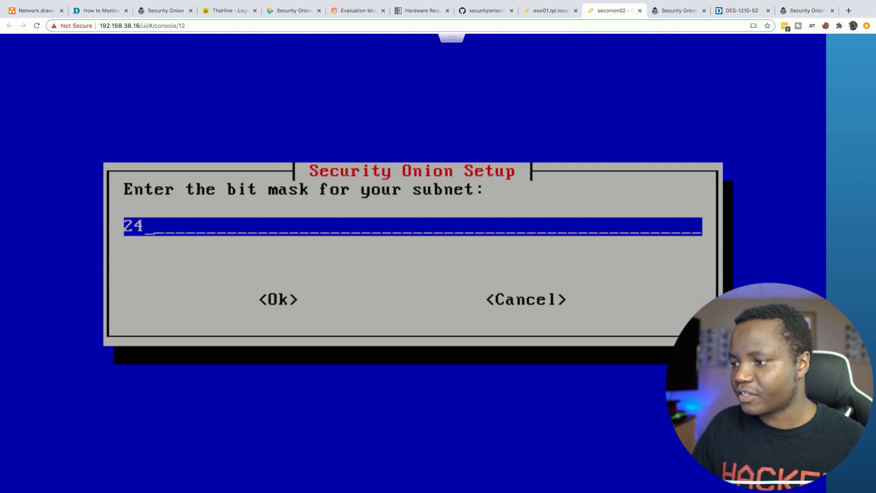
Step: Accept the 24-bit subnet mask and set the gateway to 192.168.38.1
{"action": "key", "text": "Return"}
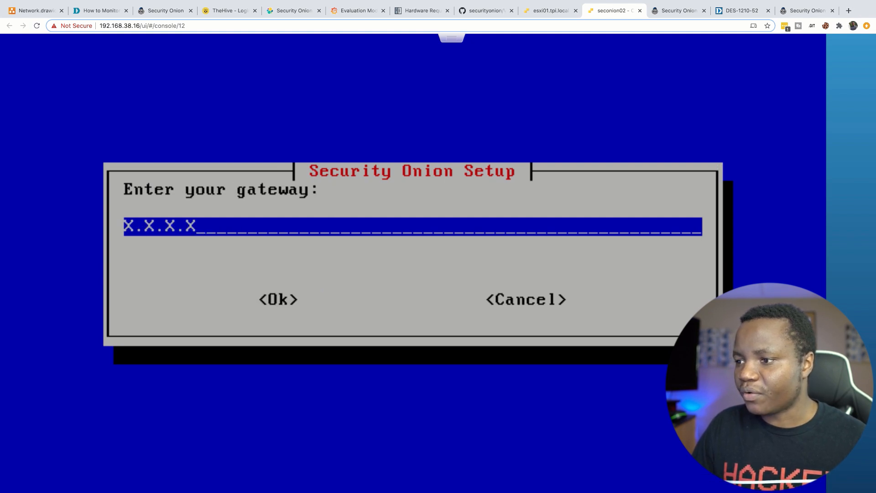
{"action": "key", "text": "BackSpace"}
{"action": "key", "text": "BackSpace"}
{"action": "key", "text": "BackSpace"}
{"action": "key", "text": "BackSpace"}
{"action": "key", "text": "BackSpace"}
{"action": "key", "text": "BackSpace"}
{"action": "key", "text": "BackSpace"}
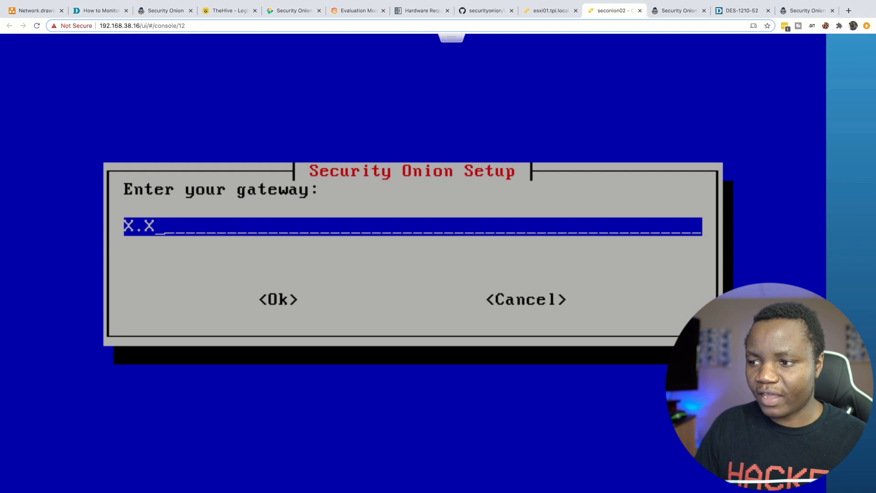
{"action": "type", "text": "192."}
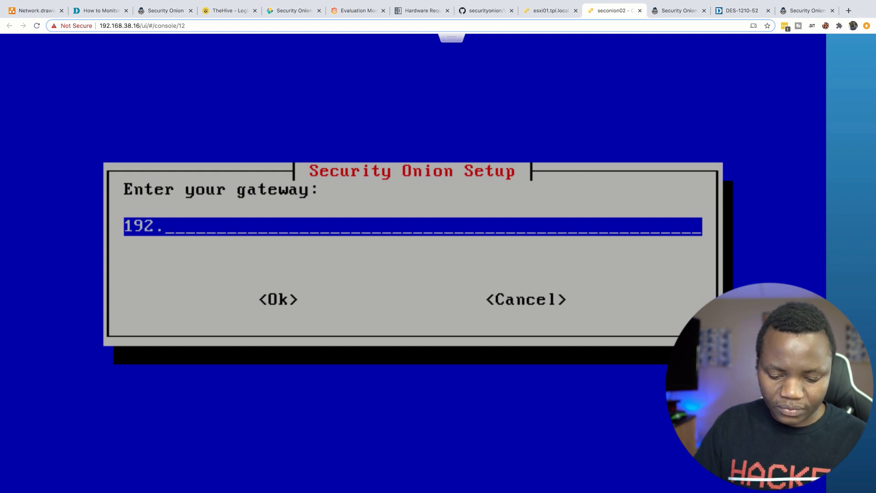
{"action": "type", "text": "168.38.1"}
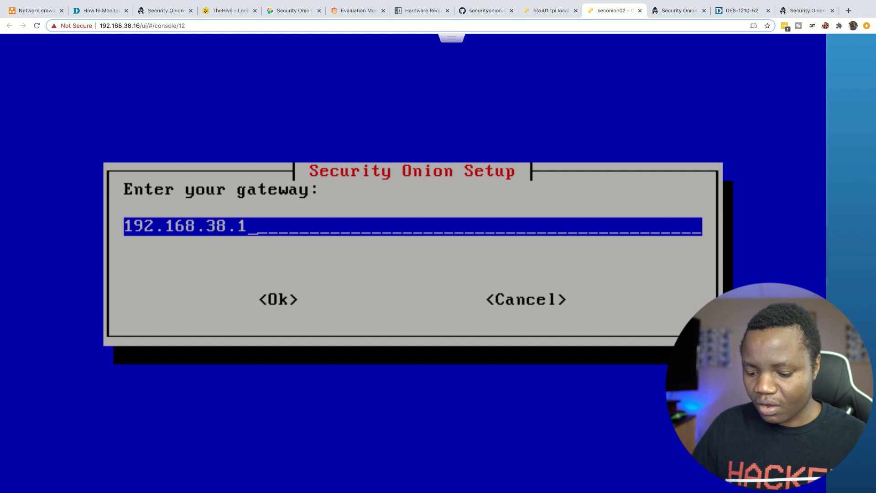
{"action": "key", "text": "Tab"}
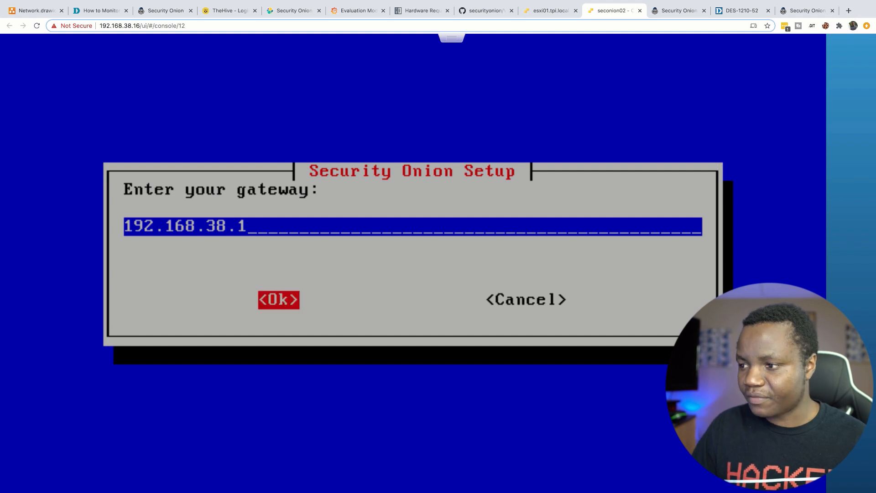
{"action": "key", "text": "Return"}
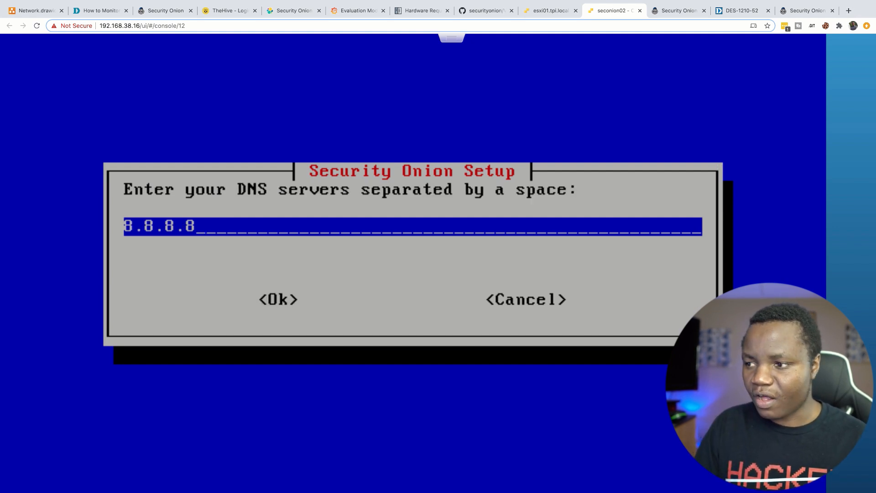
Step: Replace DNS 8.8.8.8 with 192.168.38.200 and searchdomain.local with tpi.local
{"action": "key", "text": "BackSpace"}
{"action": "key", "text": "BackSpace"}
{"action": "key", "text": "BackSpace"}
{"action": "key", "text": "BackSpace"}
{"action": "key", "text": "BackSpace"}
{"action": "key", "text": "BackSpace"}
{"action": "key", "text": "BackSpace"}
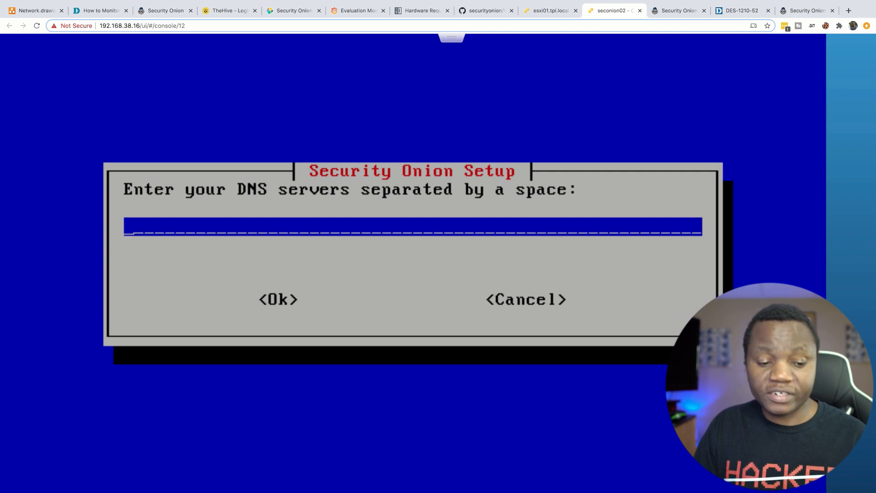
{"action": "type", "text": "192.16"}
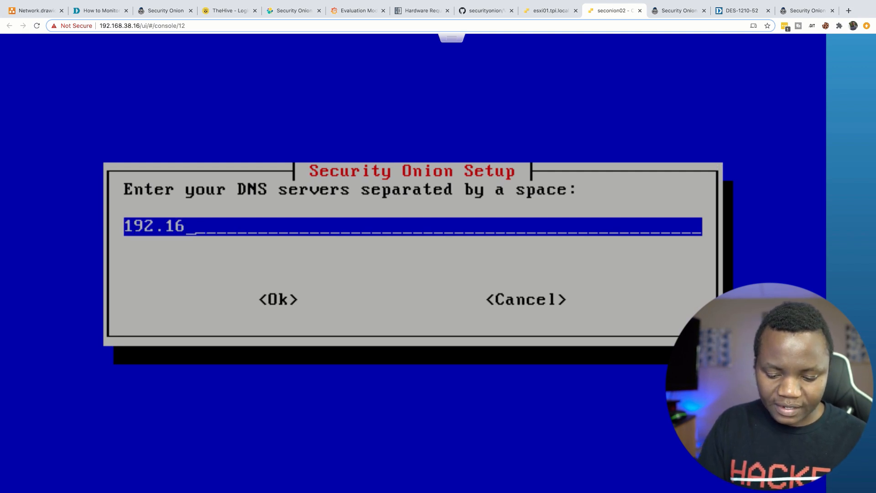
{"action": "type", "text": "8.38"}
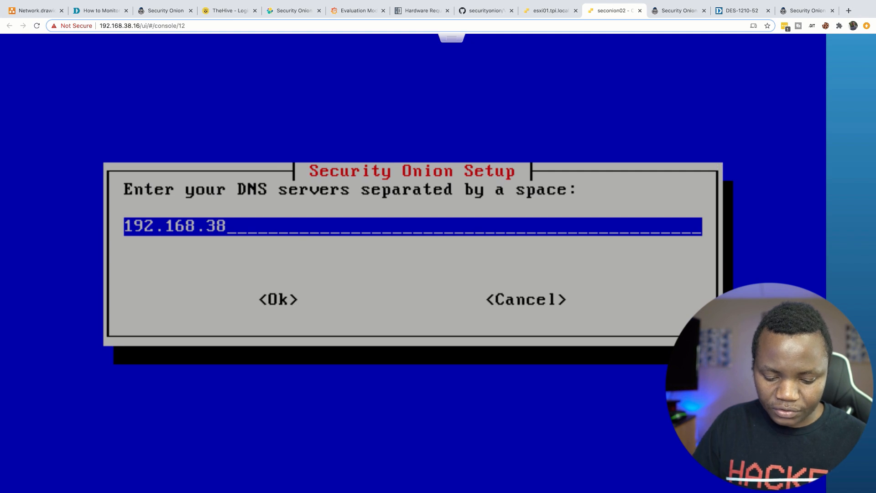
{"action": "type", "text": ".200"}
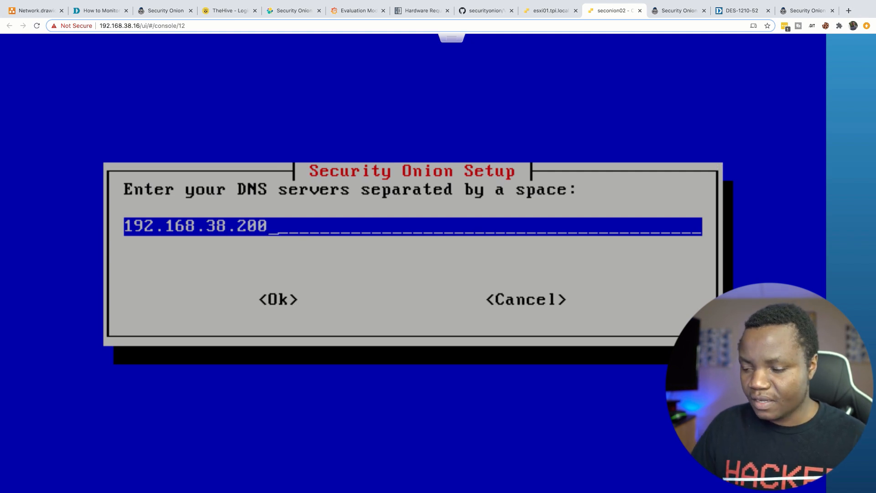
{"action": "key", "text": "Tab"}
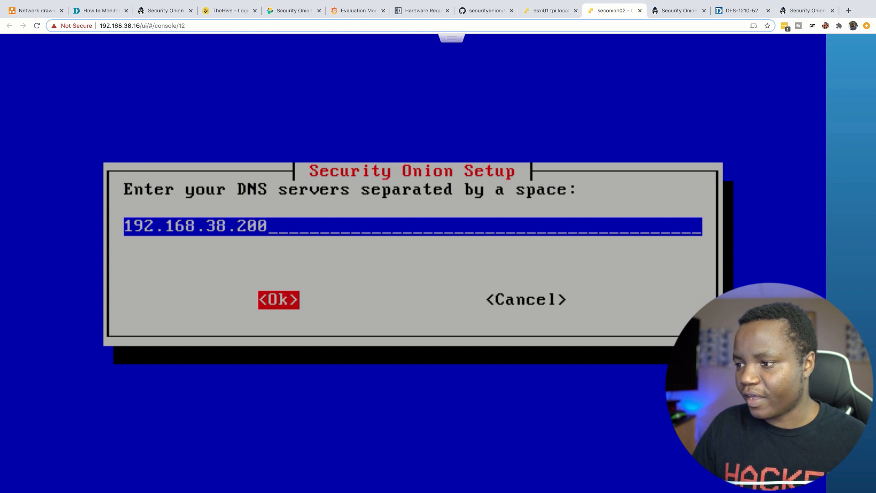
{"action": "key", "text": "Return"}
{"action": "key", "text": "BackSpace"}
{"action": "key", "text": "BackSpace"}
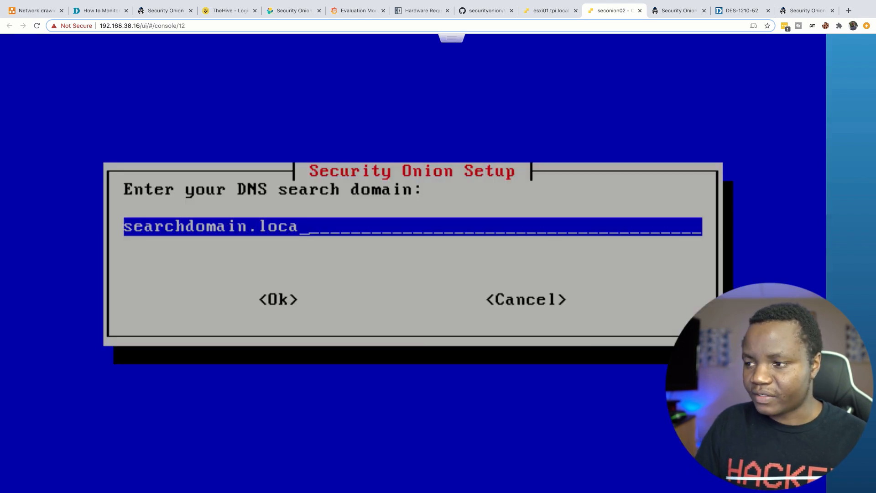
{"action": "key", "text": "BackSpace"}
{"action": "key", "text": "BackSpace"}
{"action": "key", "text": "BackSpace"}
{"action": "key", "text": "BackSpace"}
{"action": "key", "text": "BackSpace"}
{"action": "key", "text": "BackSpace"}
{"action": "key", "text": "BackSpace"}
{"action": "key", "text": "BackSpace"}
{"action": "key", "text": "BackSpace"}
{"action": "key", "text": "BackSpace"}
{"action": "key", "text": "BackSpace"}
{"action": "key", "text": "BackSpace"}
{"action": "key", "text": "BackSpace"}
{"action": "key", "text": "BackSpace"}
{"action": "key", "text": "BackSpace"}
{"action": "key", "text": "BackSpace"}
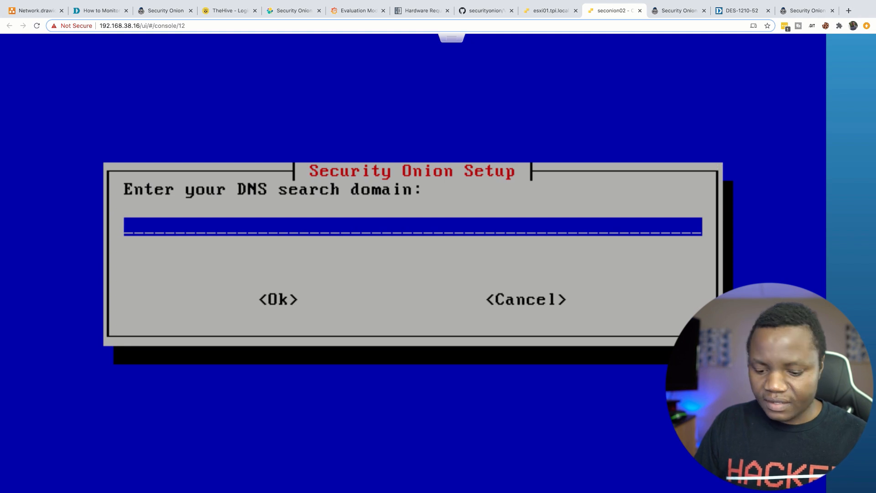
{"action": "type", "text": "tpi"}
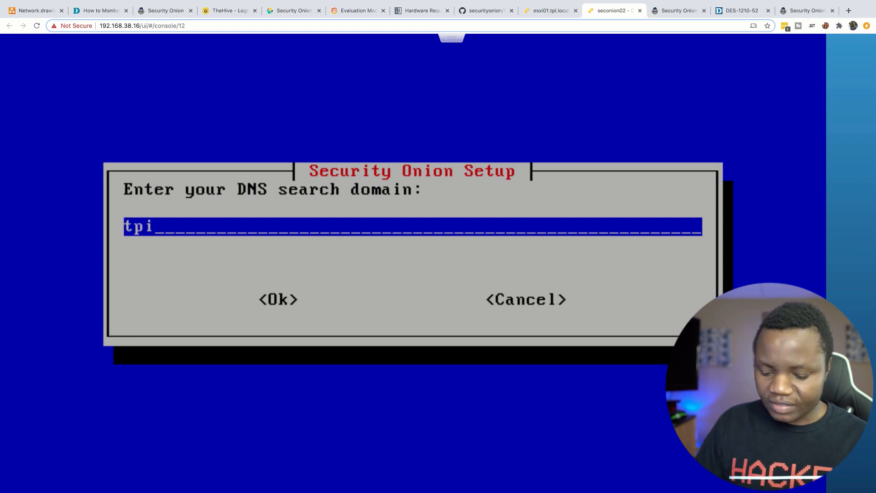
{"action": "type", "text": ".local"}
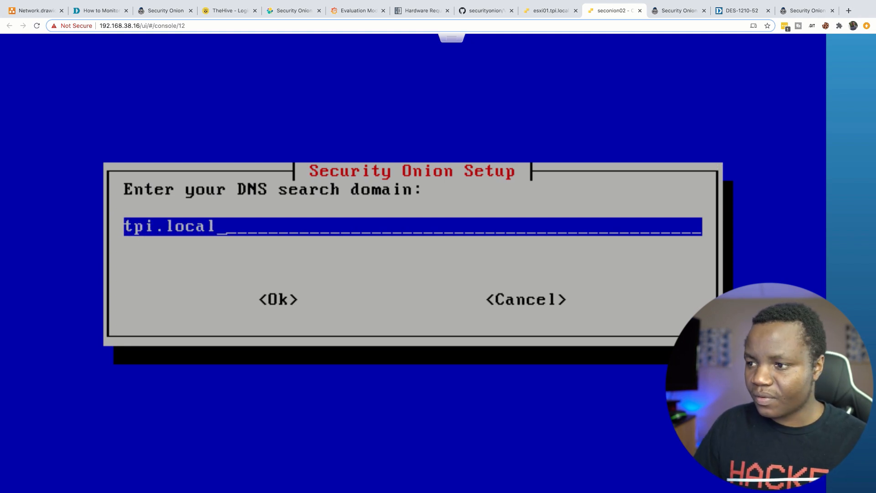
{"action": "key", "text": "Tab"}
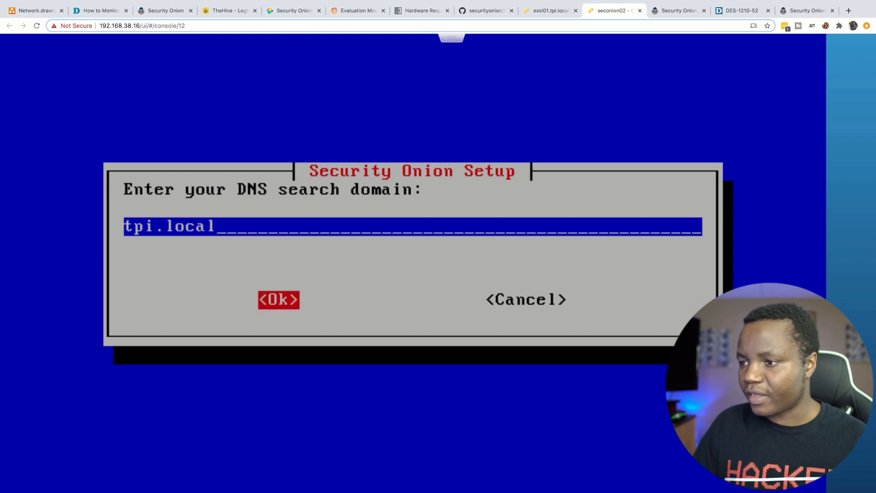
{"action": "key", "text": "Return"}
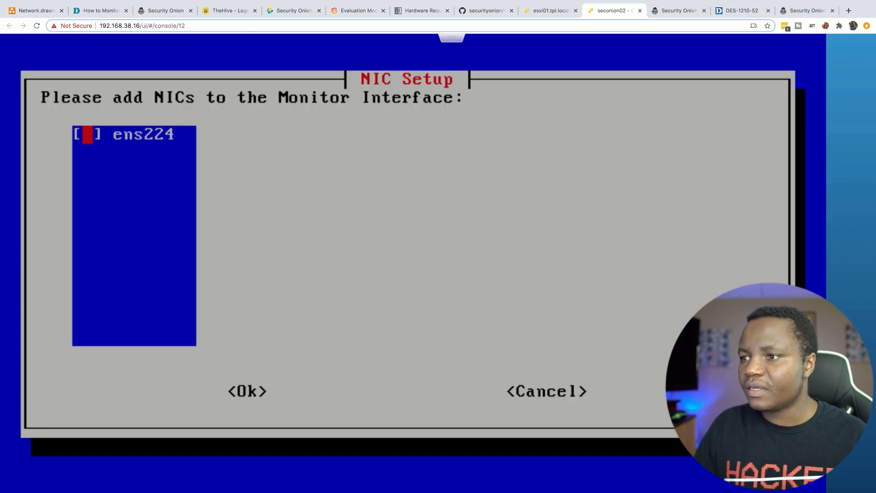
Step: Make ens224 the monitor NIC, keep default HOME_NET, acknowledge the RAM notice, keep all components
{"action": "key", "text": "space"}
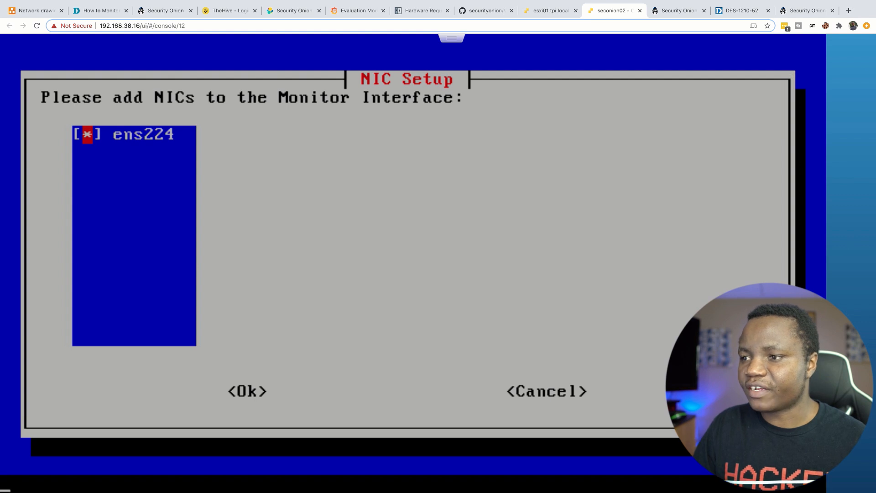
{"action": "key", "text": "Return"}
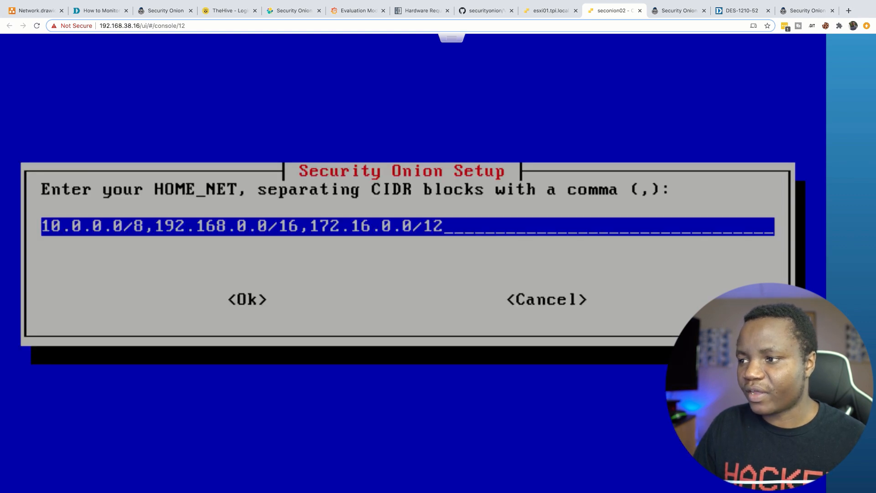
{"action": "key", "text": "Return"}
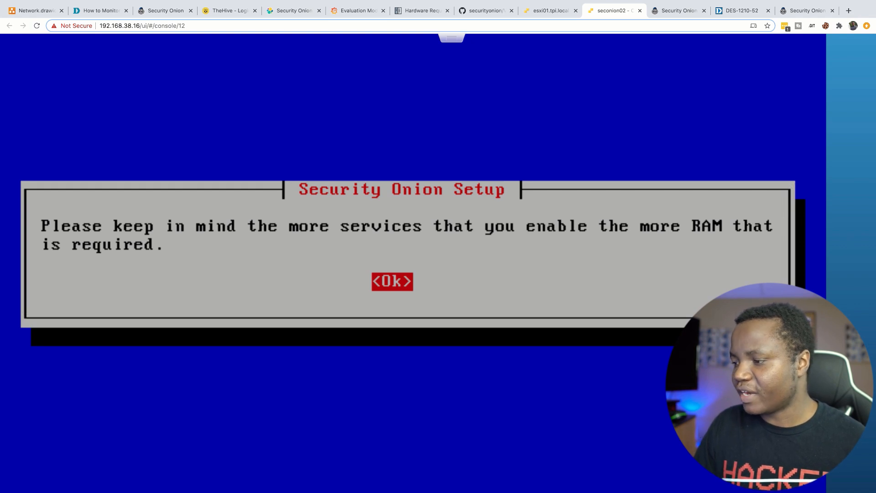
{"action": "key", "text": "Return"}
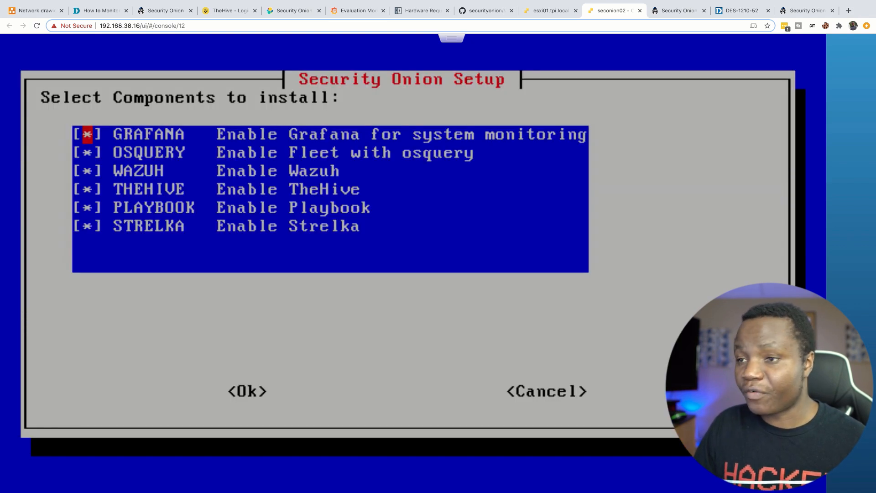
{"action": "key", "text": "Down"}
{"action": "key", "text": "Down"}
{"action": "key", "text": "Down"}
{"action": "key", "text": "Down"}
{"action": "key", "text": "Down"}
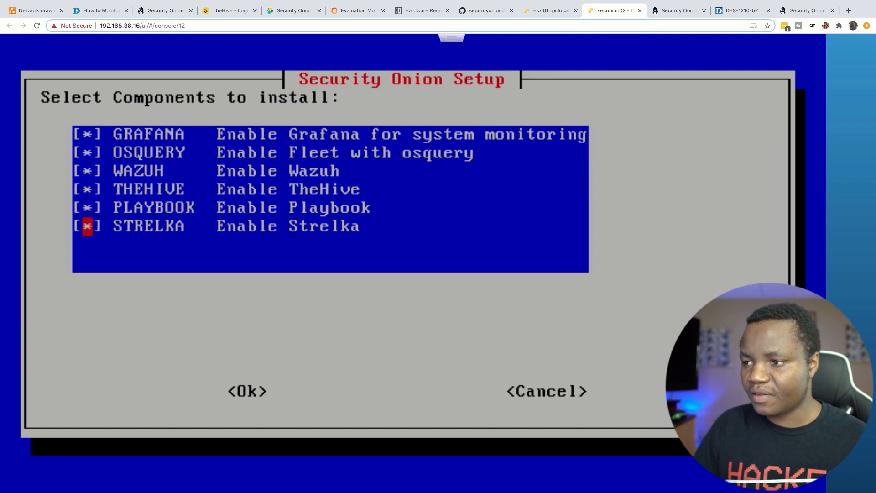
{"action": "key", "text": "Return"}
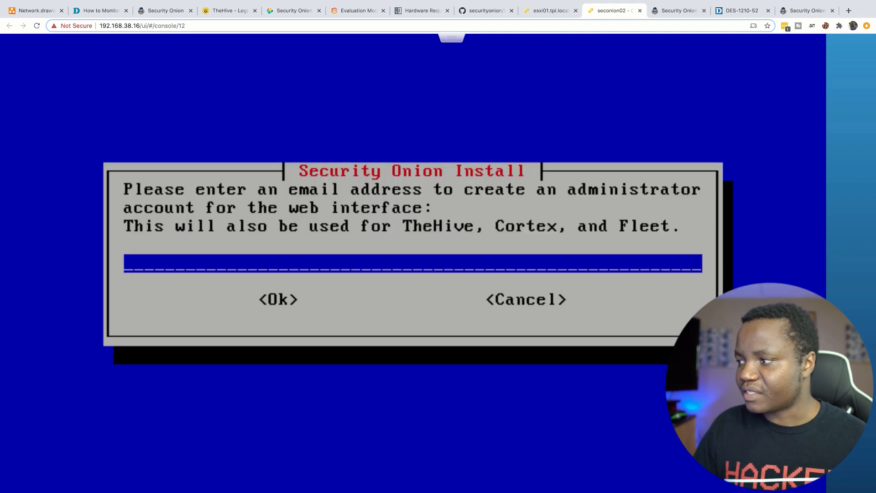
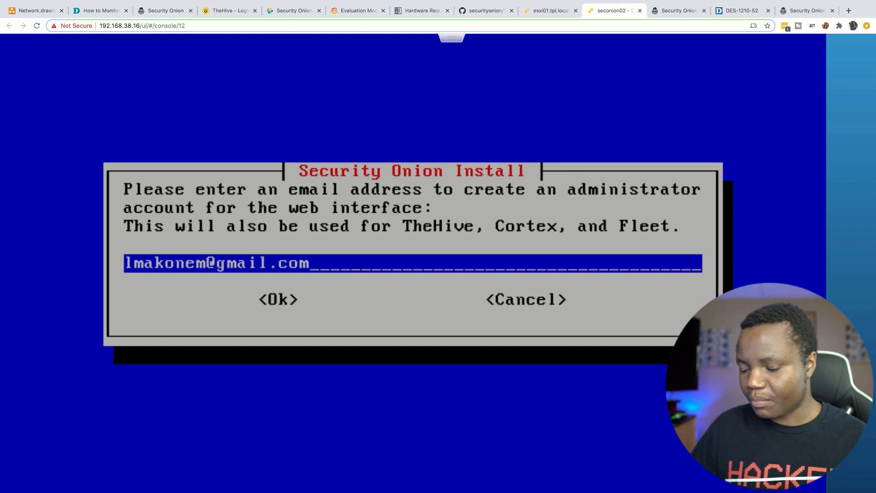
Step: Enter the administrator's e-mail address, then set and re-enter the admin password
{"action": "key", "text": "Tab"}
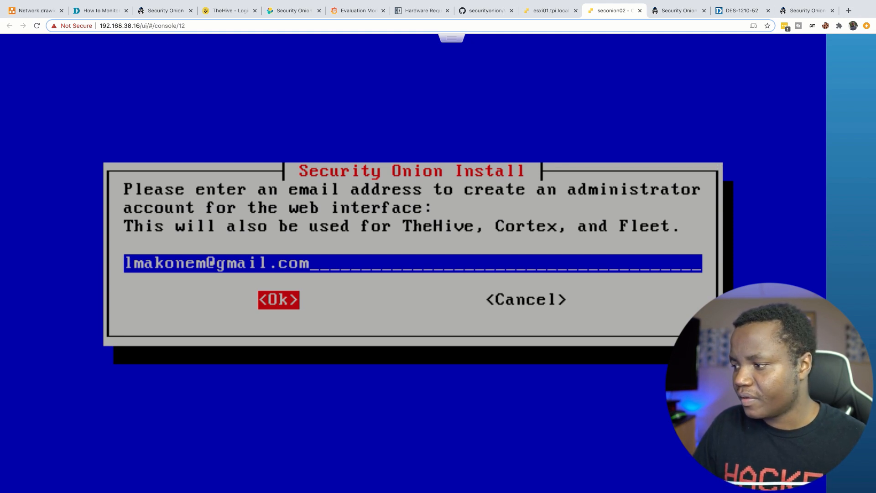
{"action": "key", "text": "Return"}
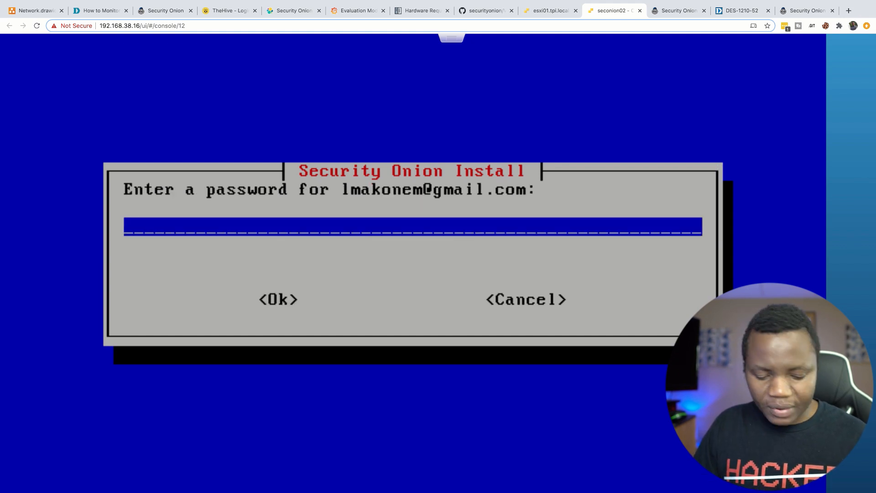
{"action": "type", "text": "*******"}
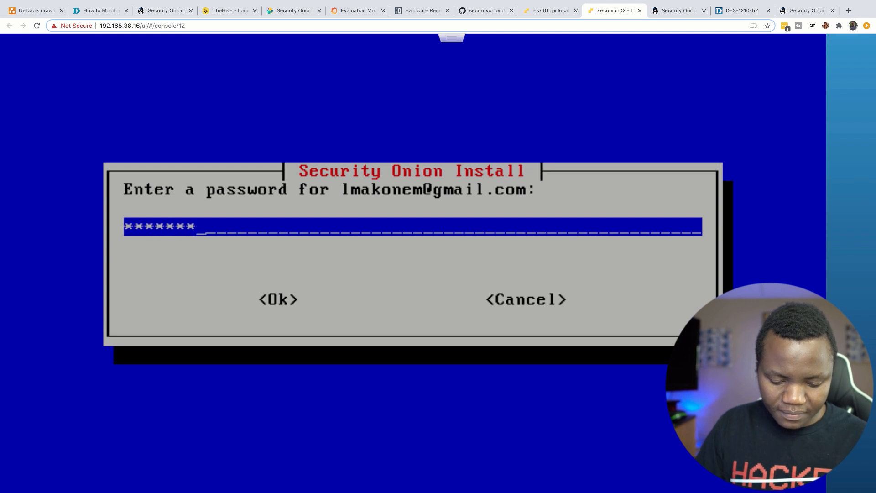
{"action": "type", "text": "******"}
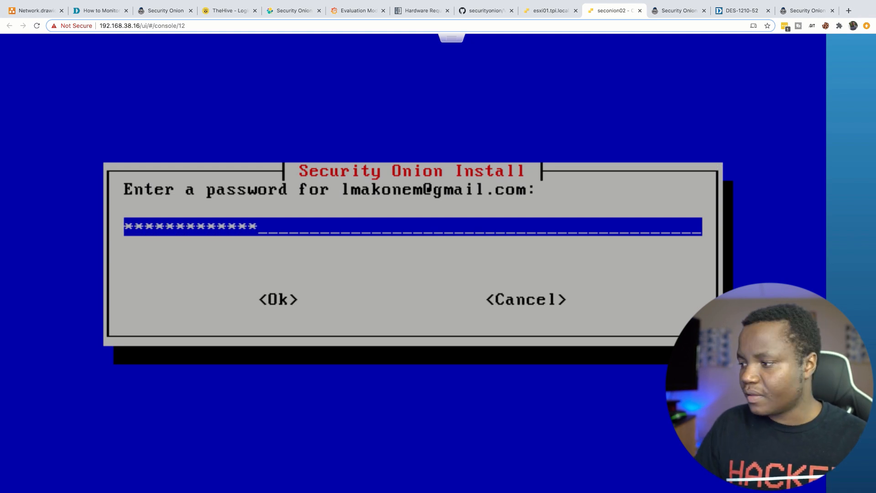
{"action": "key", "text": "Tab"}
{"action": "key", "text": "Return"}
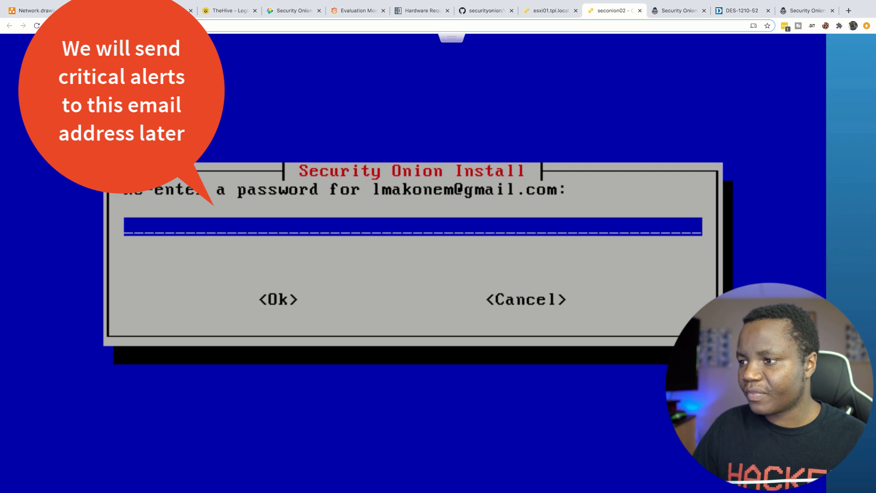
{"action": "type", "text": "**"}
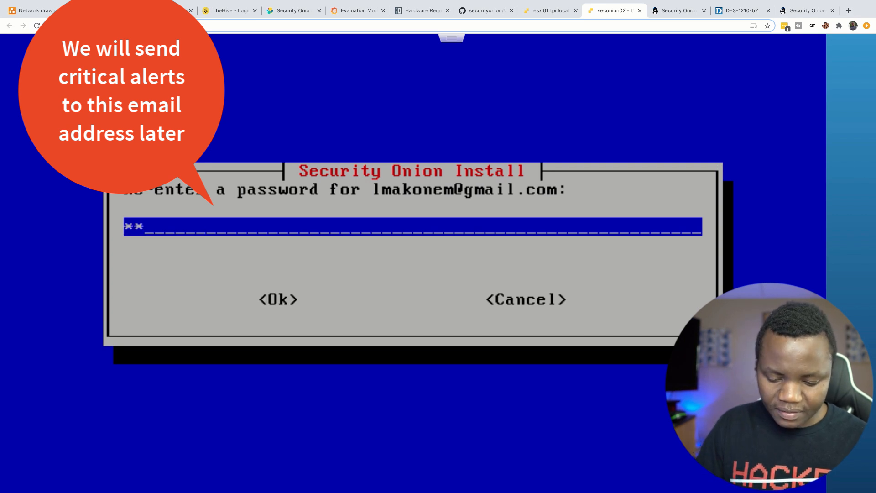
{"action": "type", "text": "******"}
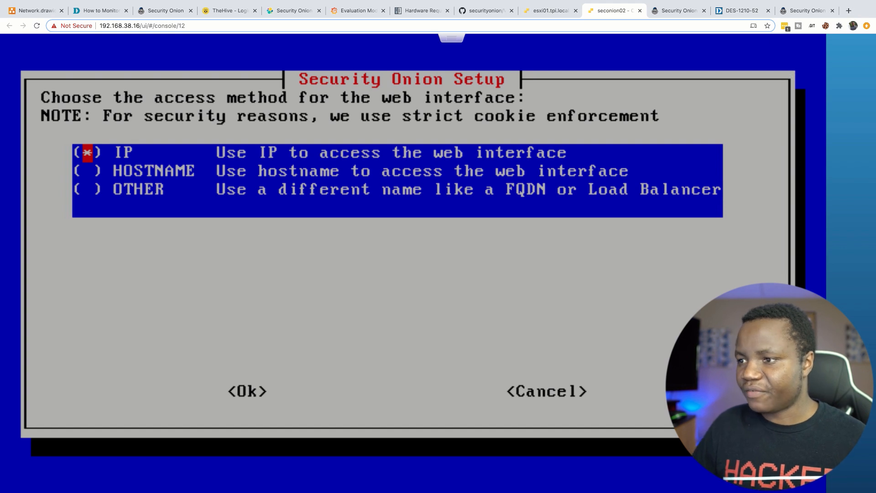
Step: Choose IP web access, allow 192.168.38.0/24 through so-allow, and confirm the EVAL install
{"action": "key", "text": "Return"}
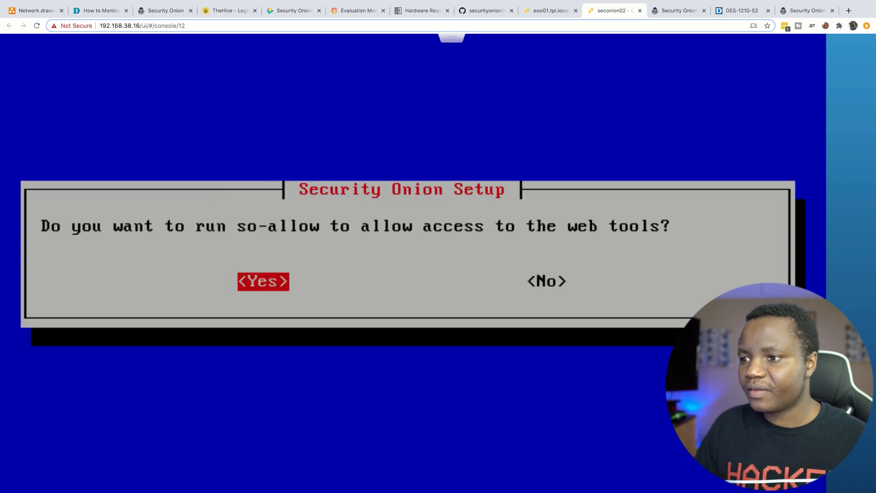
{"action": "key", "text": "Return"}
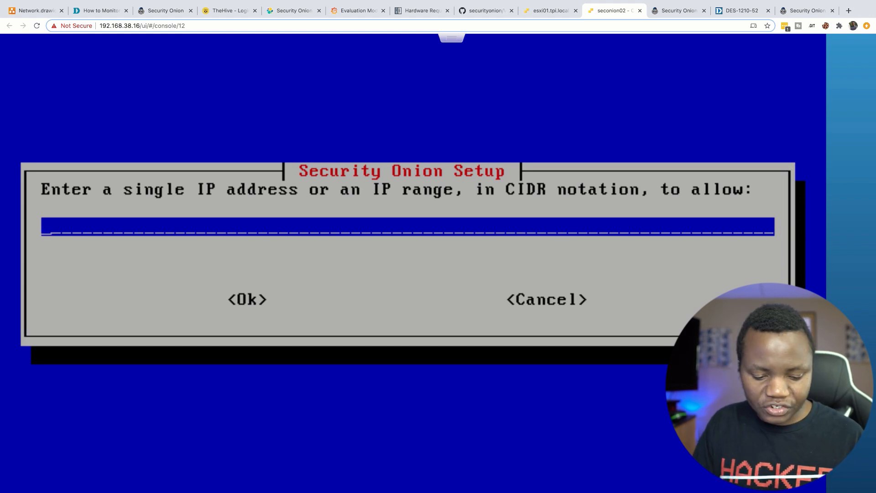
{"action": "type", "text": "192.168"}
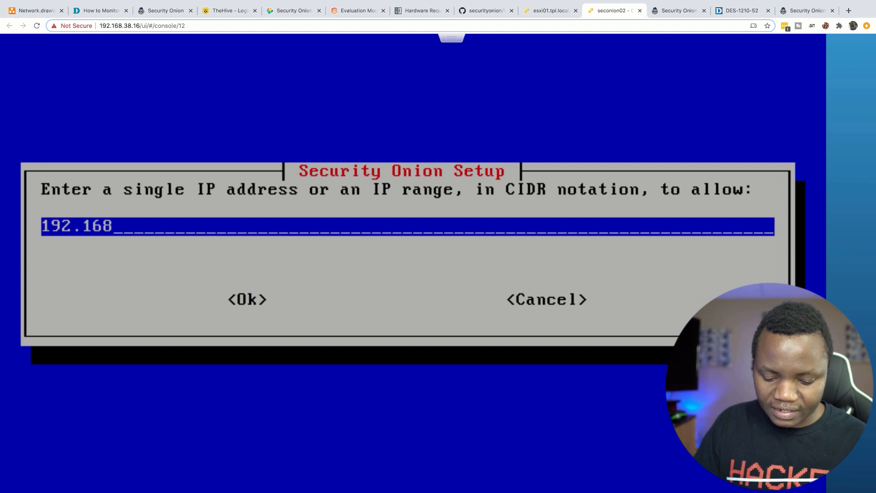
{"action": "type", "text": ".38.0"}
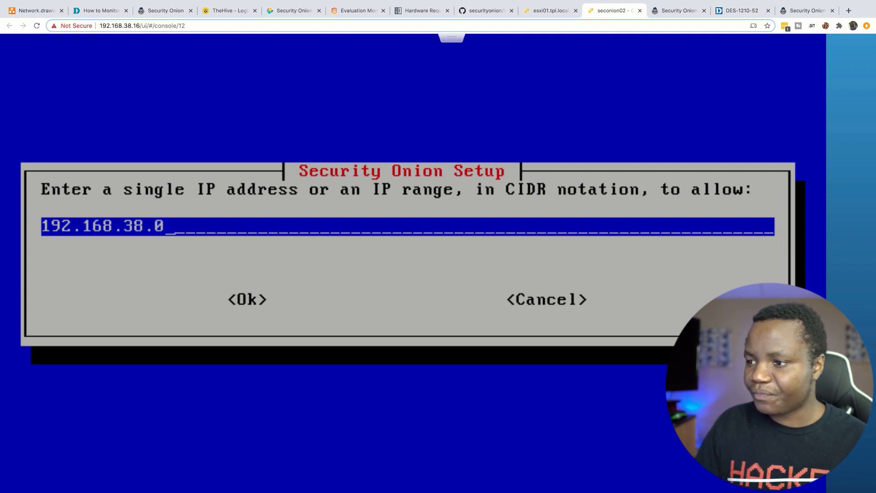
{"action": "type", "text": "/24"}
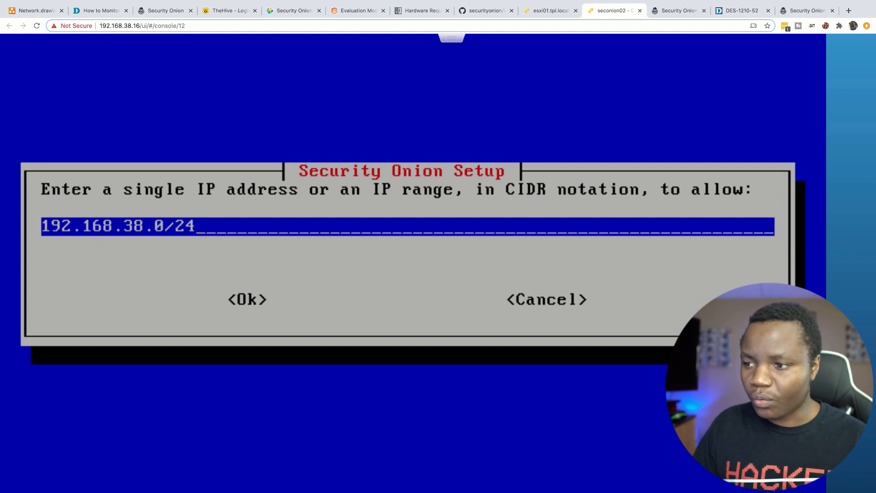
{"action": "key", "text": "Tab"}
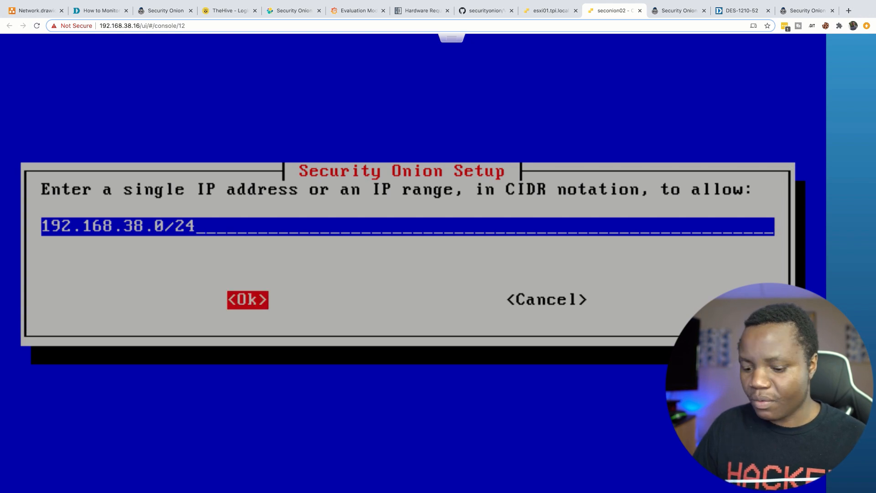
{"action": "key", "text": "Return"}
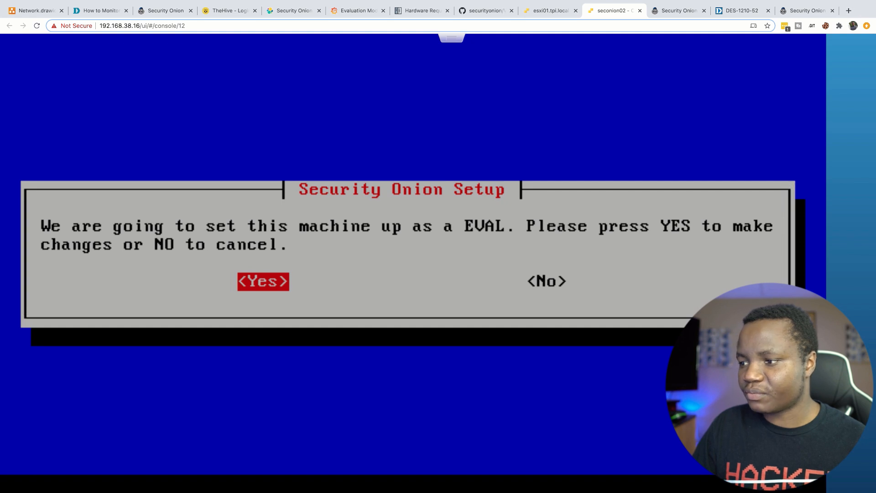
{"action": "key", "text": "Return"}
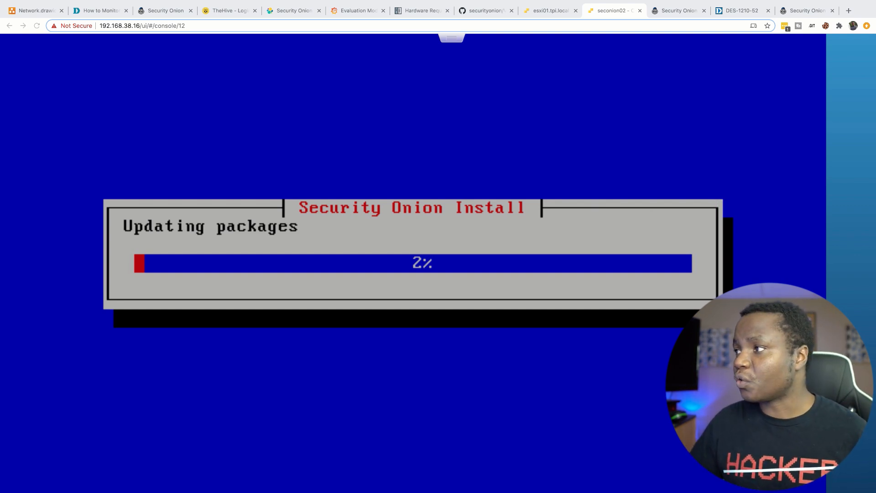
{"action": "left_click", "coordinate": [548, 10]}
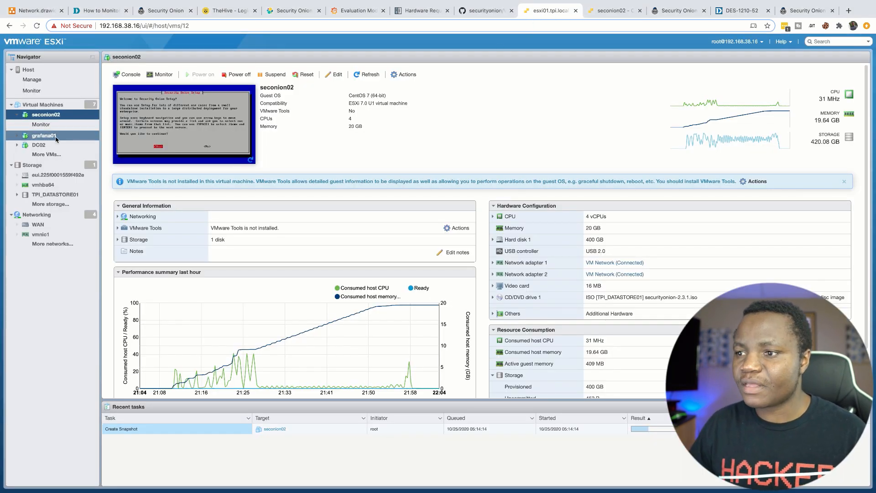
Step: Start a new standard virtual switch on the host named Mirror2
{"action": "left_click", "coordinate": [52, 219]}
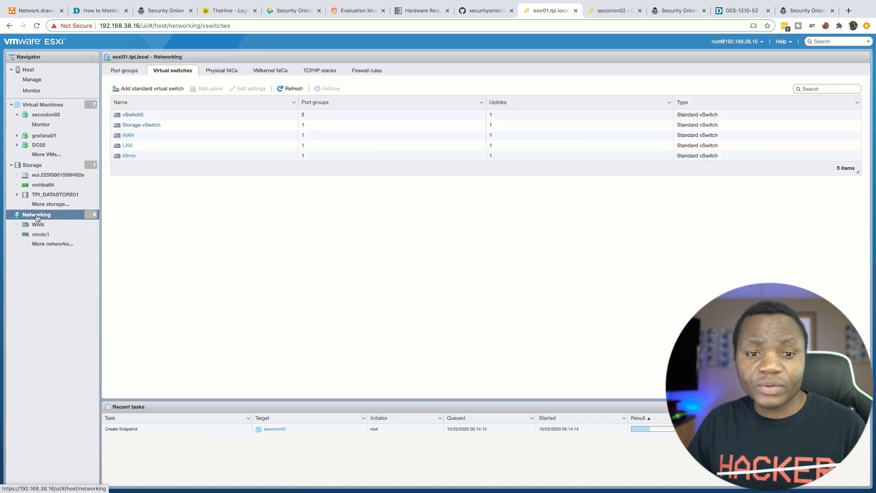
{"action": "left_click", "coordinate": [37, 217]}
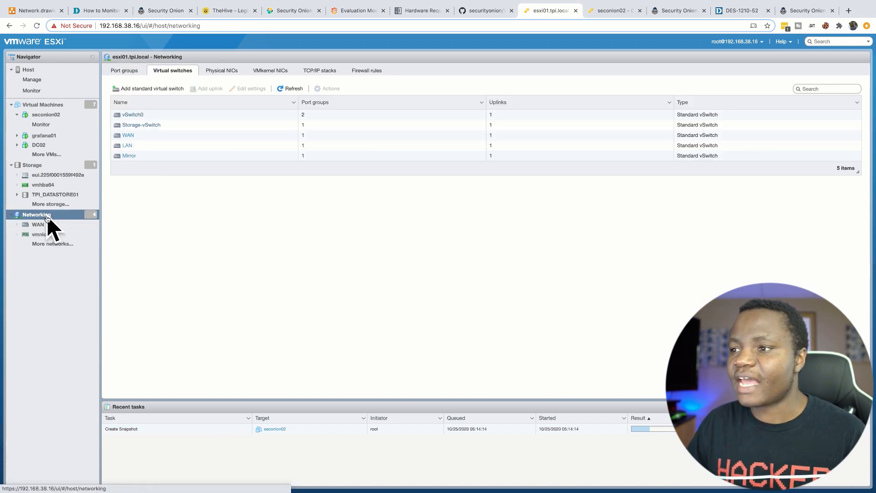
{"action": "left_click", "coordinate": [126, 72]}
{"action": "left_click", "coordinate": [161, 72]}
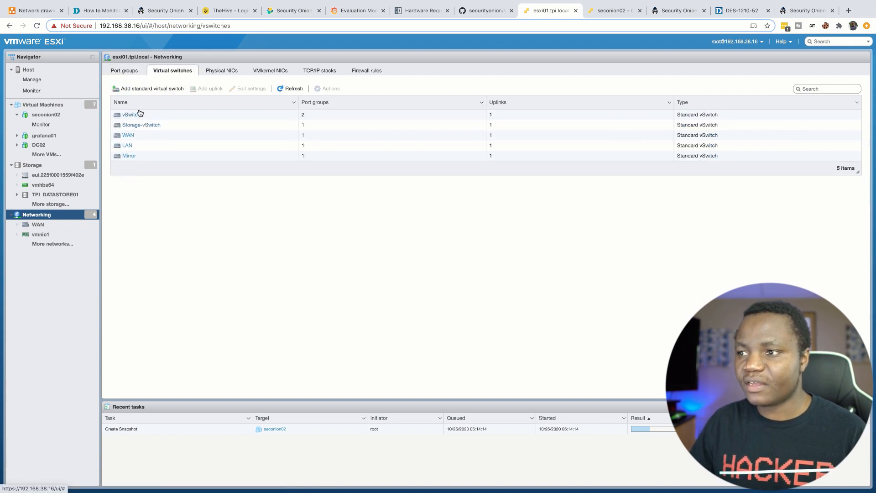
{"action": "left_click", "coordinate": [158, 90]}
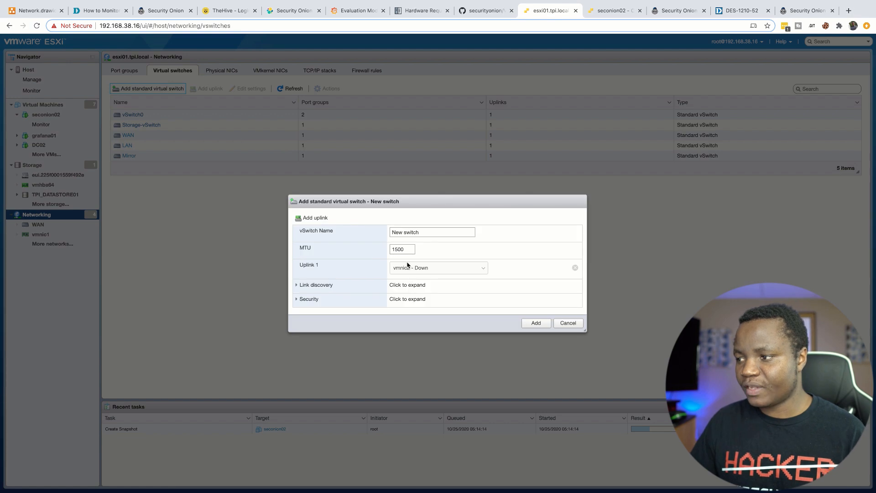
{"action": "left_click_drag", "start_coordinate": [422, 233], "coordinate": [365, 228]}
{"action": "type", "text": "Mirror"}
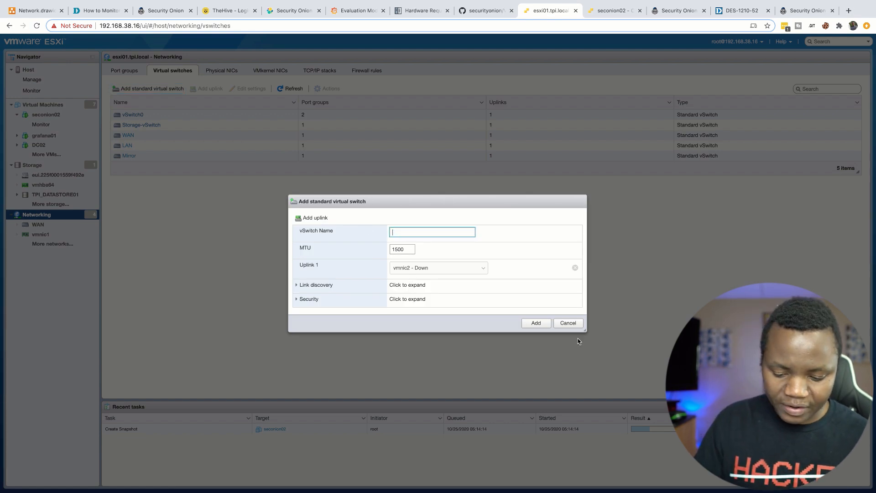
{"action": "type", "text": "2"}
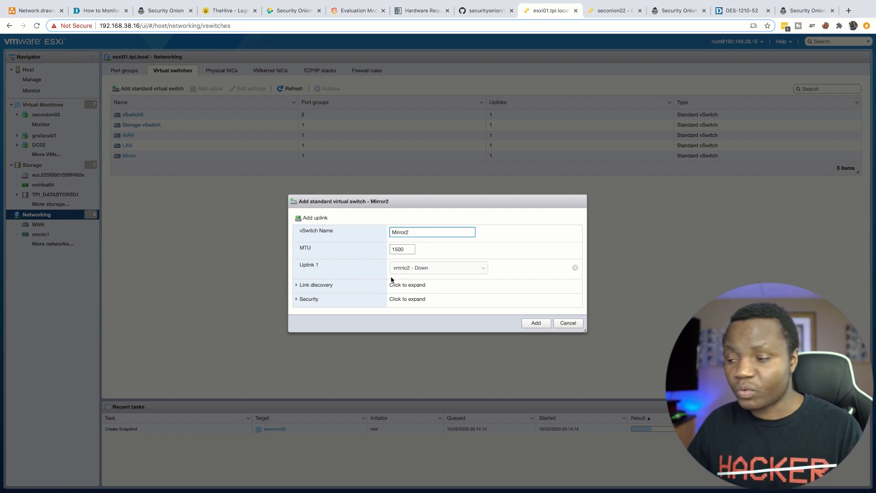
Step: Give Mirror2 uplink vmnic3 and link discovery mode Both, review security, and create it
{"action": "left_click", "coordinate": [436, 271]}
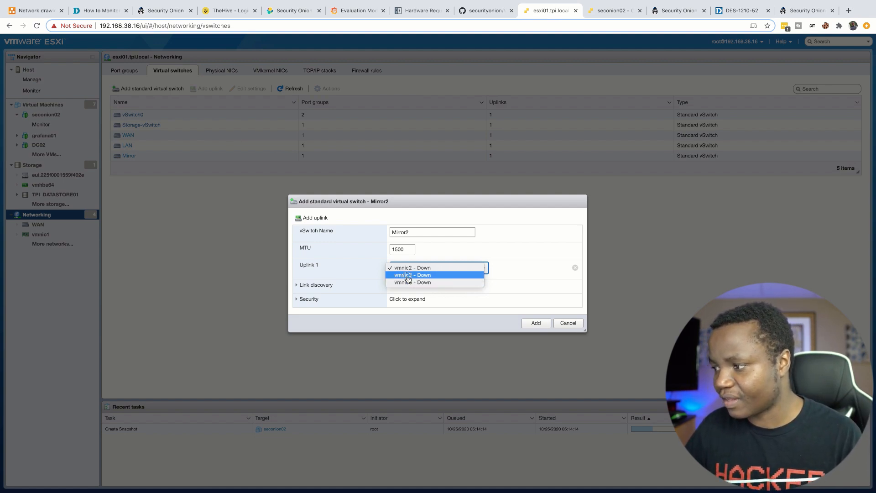
{"action": "left_click", "coordinate": [408, 275]}
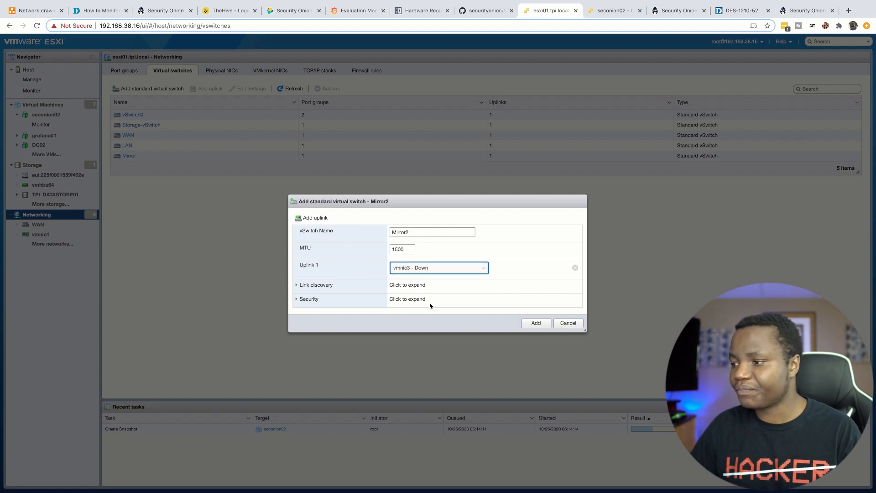
{"action": "left_click", "coordinate": [297, 286]}
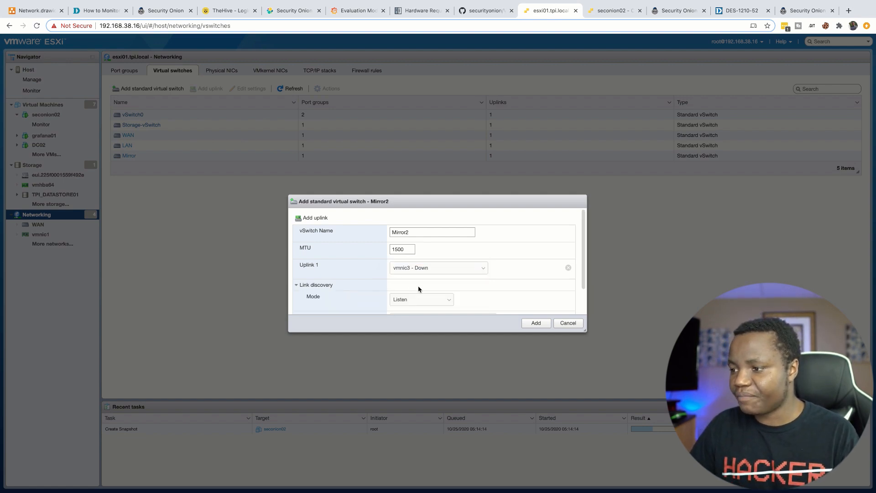
{"action": "scroll", "coordinate": [418, 289], "scroll_direction": "down", "scroll_amount": 2}
{"action": "left_click", "coordinate": [438, 268]}
{"action": "left_click", "coordinate": [400, 283]}
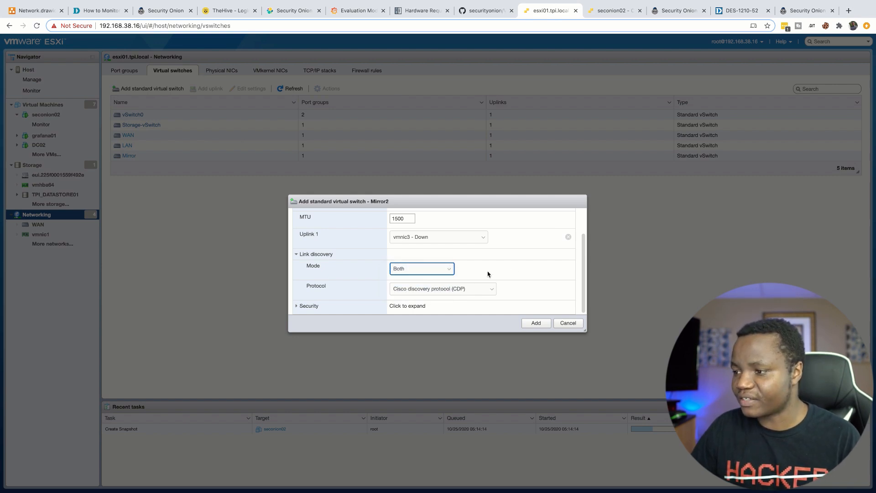
{"action": "left_click", "coordinate": [297, 306]}
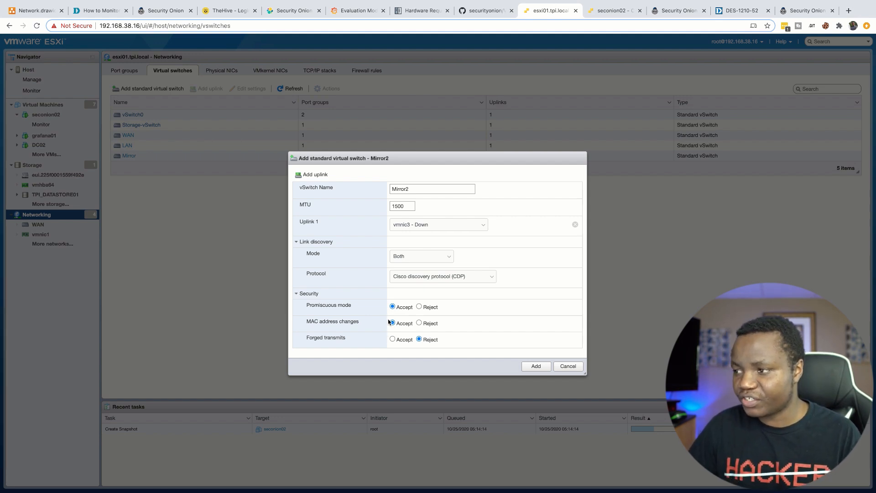
{"action": "left_click", "coordinate": [536, 366]}
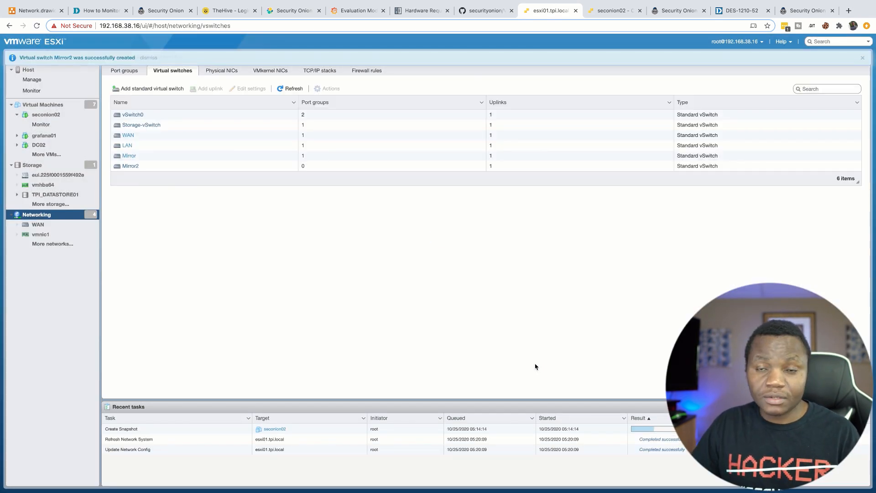
Step: Add a Mirror2 port group attached to the Mirror2 vSwitch and verify it in the switch list
{"action": "left_click", "coordinate": [128, 167]}
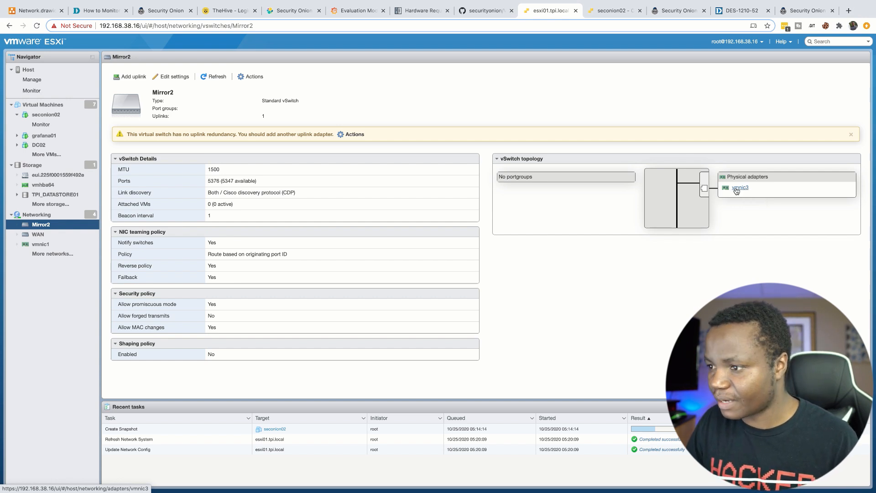
{"action": "left_click", "coordinate": [55, 216]}
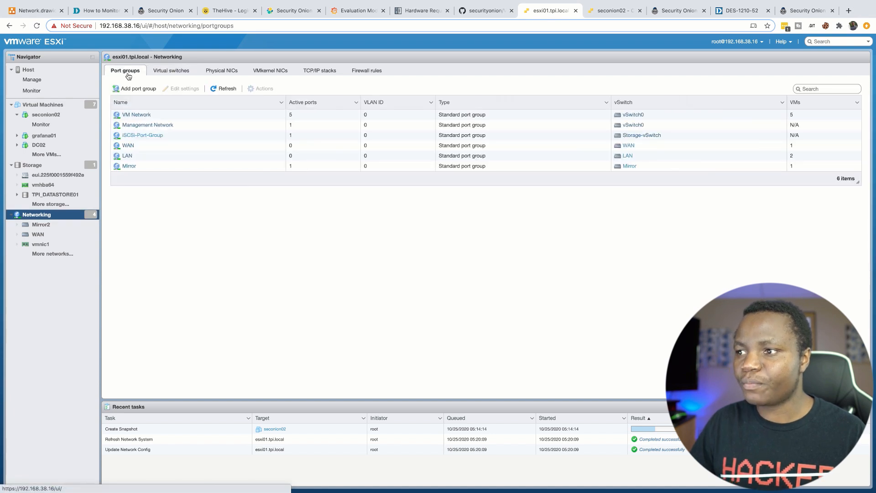
{"action": "left_click", "coordinate": [135, 89]}
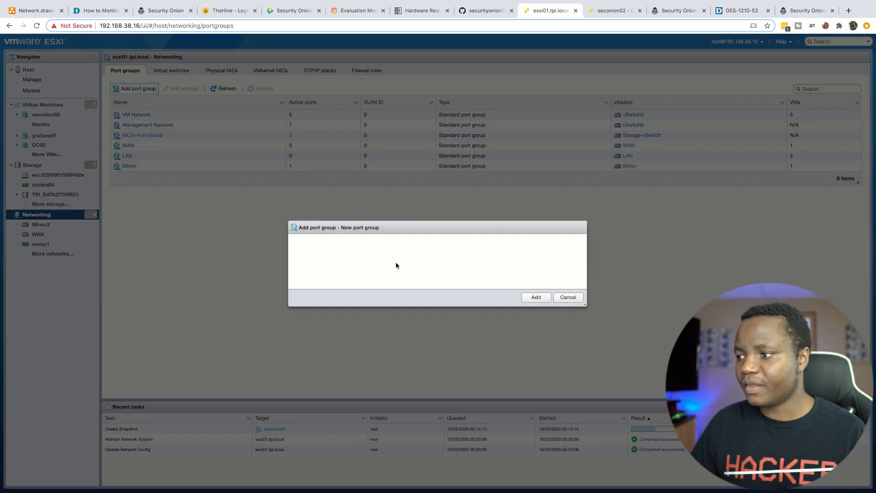
{"action": "left_click_drag", "start_coordinate": [428, 234], "coordinate": [393, 233]}
{"action": "type", "text": "M"}
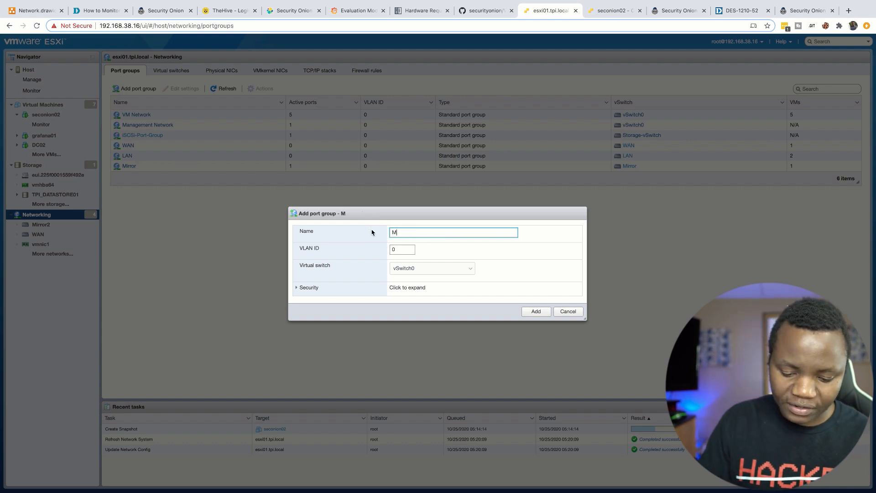
{"action": "type", "text": "i"}
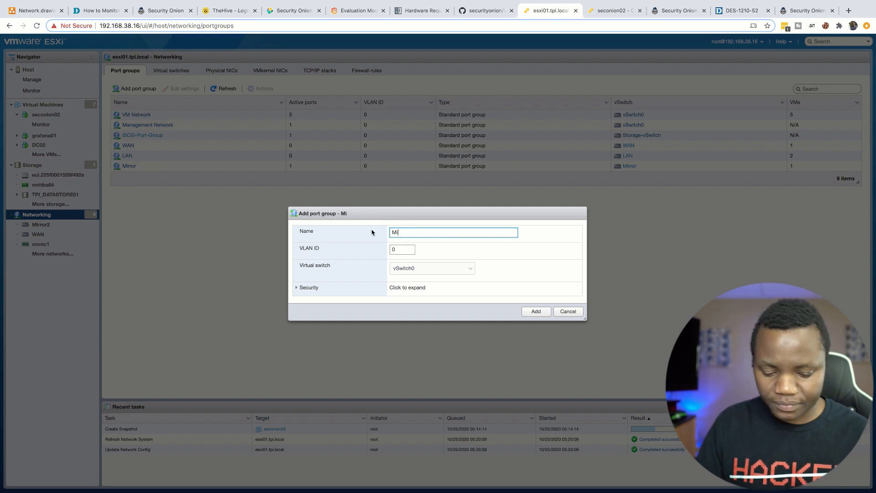
{"action": "type", "text": "=ro"}
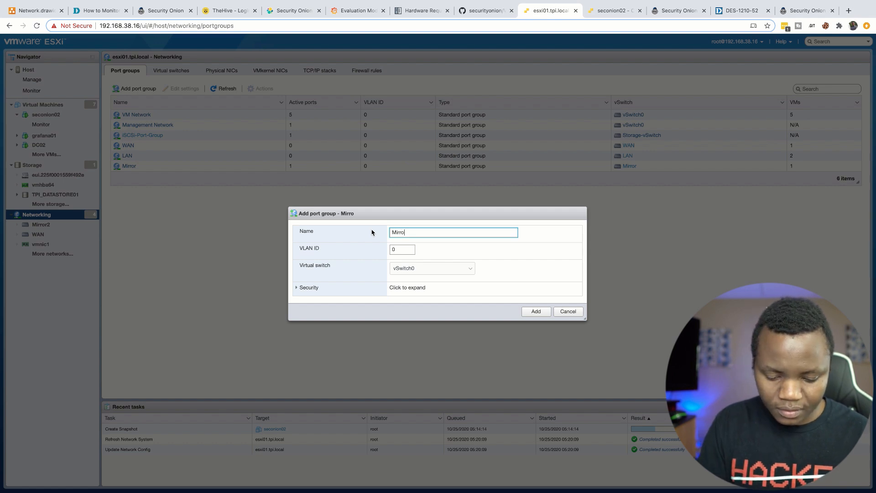
{"action": "type", "text": "r2"}
{"action": "left_click", "coordinate": [397, 250]}
{"action": "left_click", "coordinate": [460, 270]}
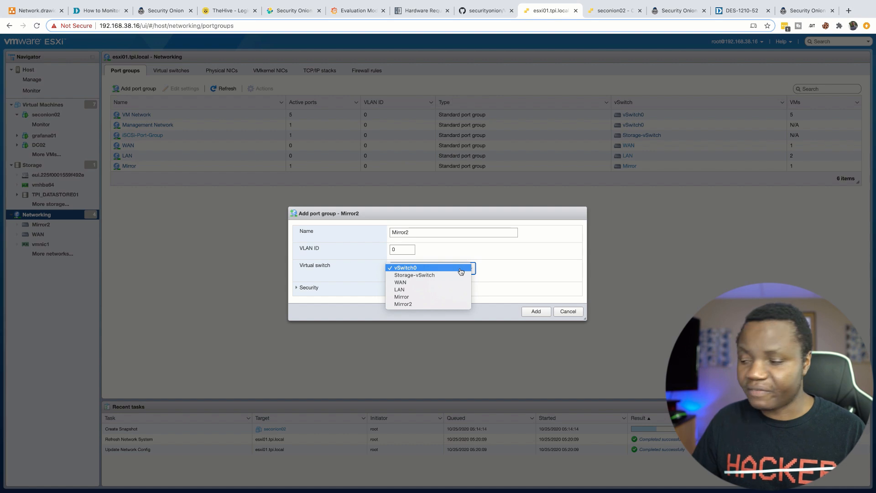
{"action": "left_click", "coordinate": [398, 305]}
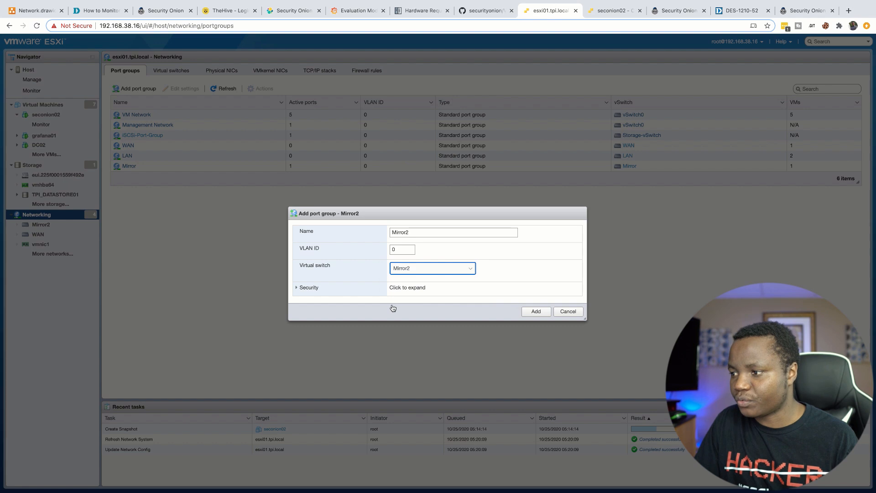
{"action": "left_click", "coordinate": [297, 287]}
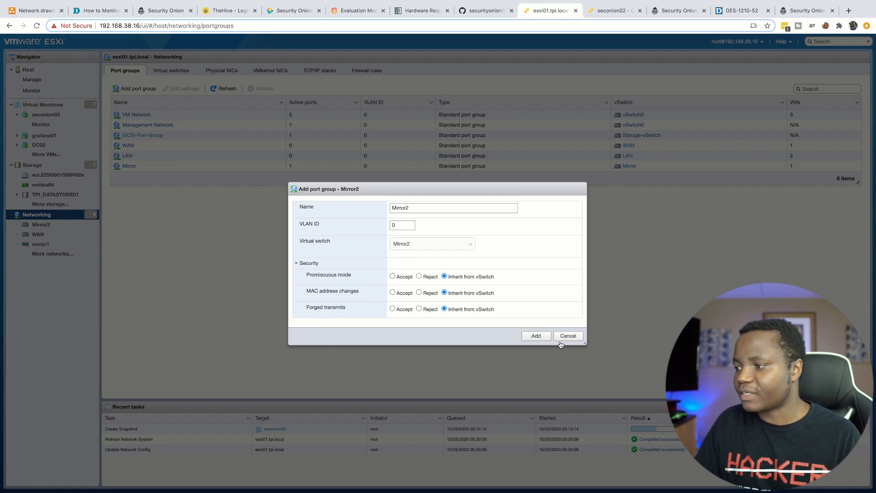
{"action": "left_click", "coordinate": [536, 336]}
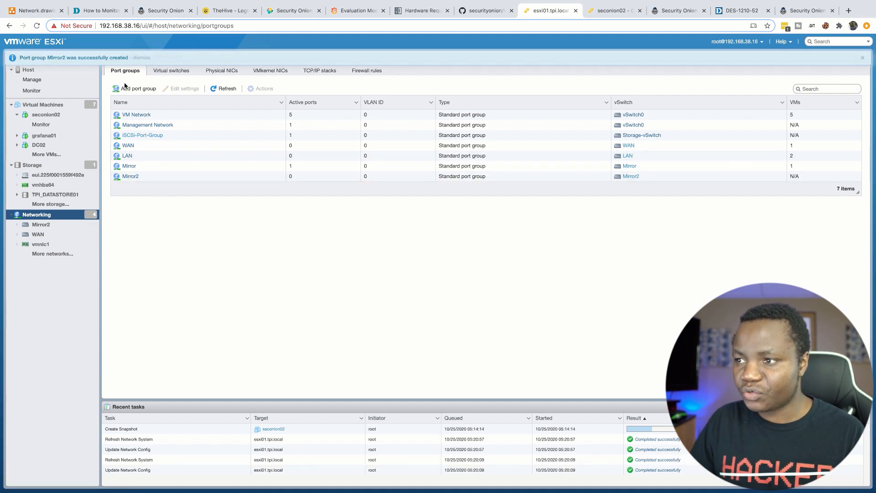
{"action": "left_click", "coordinate": [167, 73]}
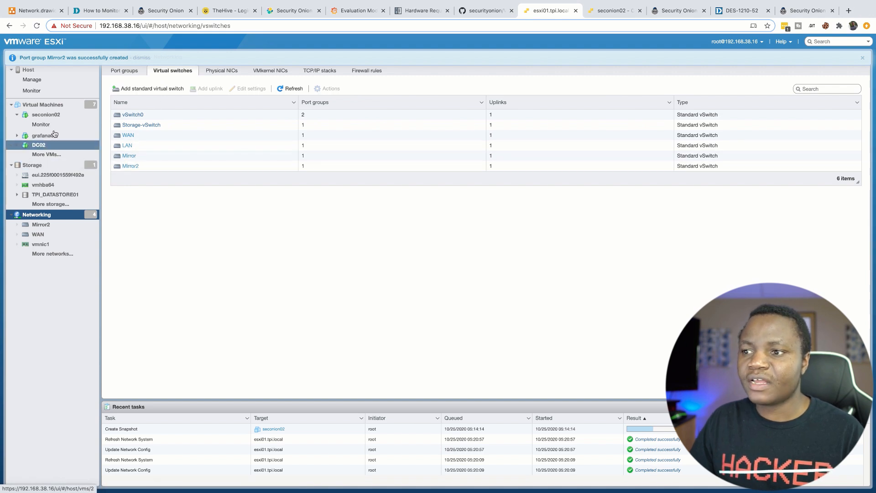
Step: Check which networks seconion02's Network Adapter 2 can use, then cancel its settings unchanged
{"action": "left_click", "coordinate": [52, 107]}
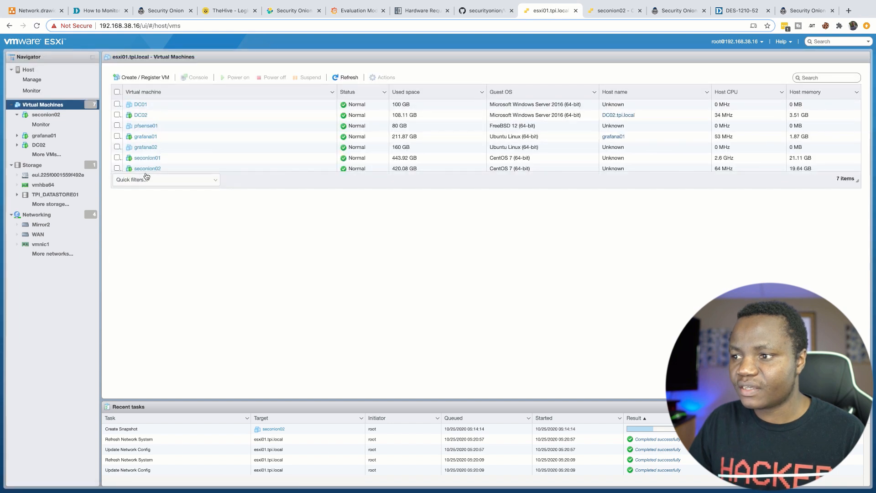
{"action": "right_click", "coordinate": [152, 168]}
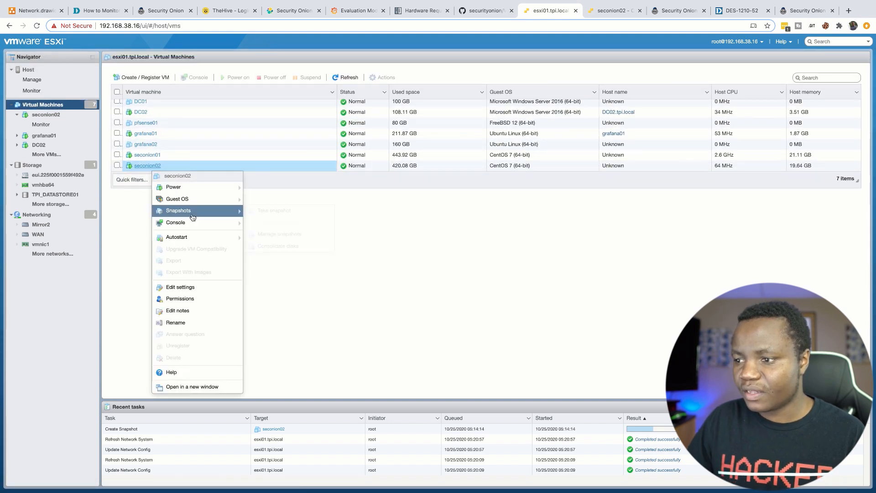
{"action": "left_click", "coordinate": [187, 288]}
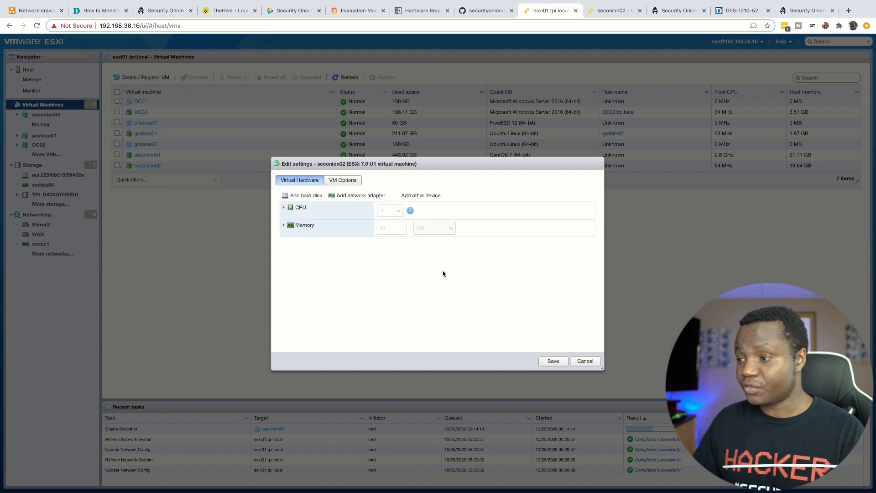
{"action": "scroll", "coordinate": [371, 303], "scroll_direction": "down", "scroll_amount": 1}
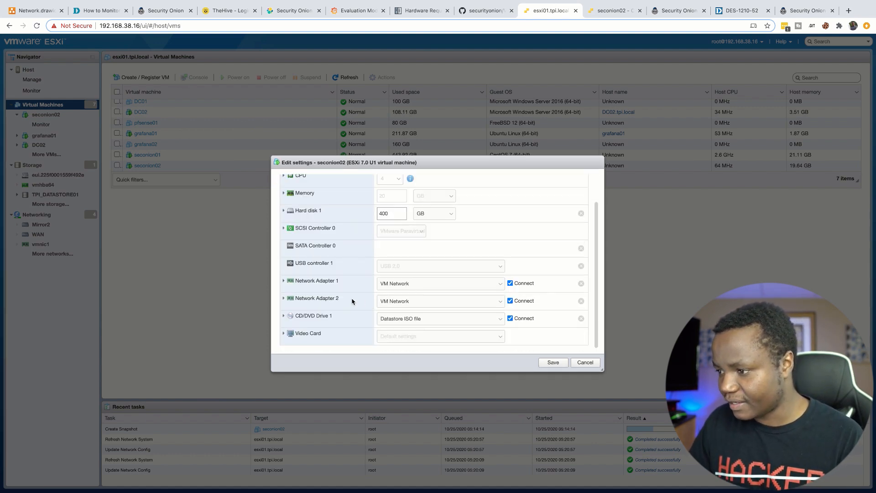
{"action": "left_click", "coordinate": [499, 302]}
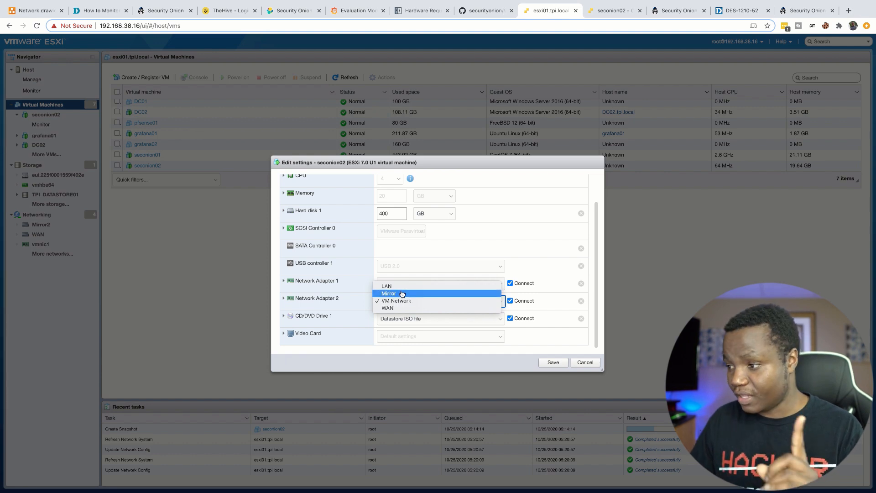
{"action": "left_click", "coordinate": [589, 367]}
{"action": "left_click", "coordinate": [588, 367]}
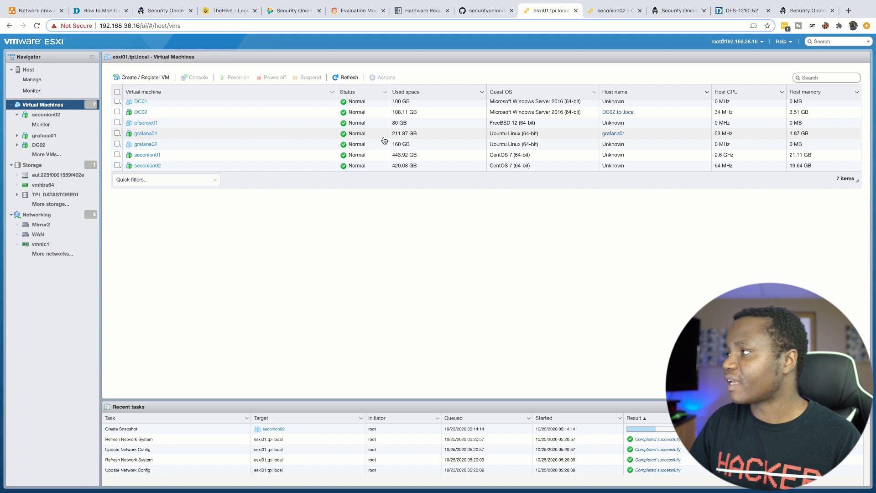
Step: Read through the D-Link DGS-1210-Series port mirroring FAQ, then bring up the Network.drawio diagram
{"action": "left_click", "coordinate": [741, 11]}
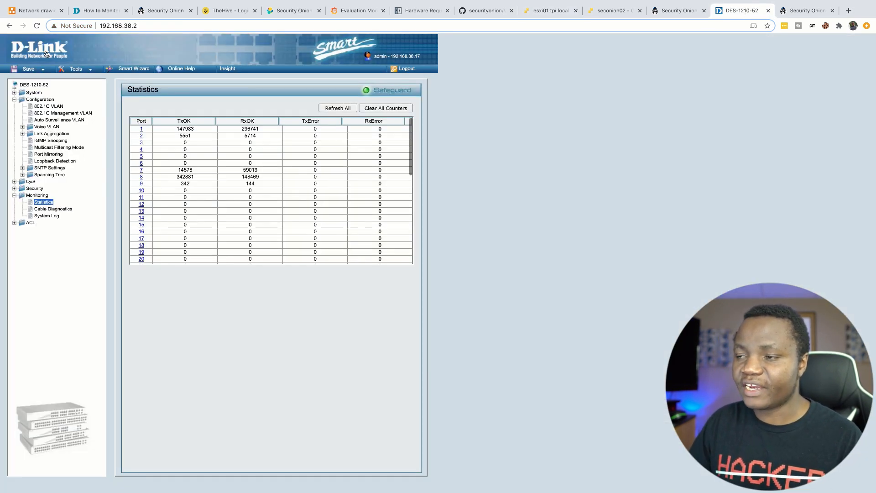
{"action": "left_click", "coordinate": [103, 12]}
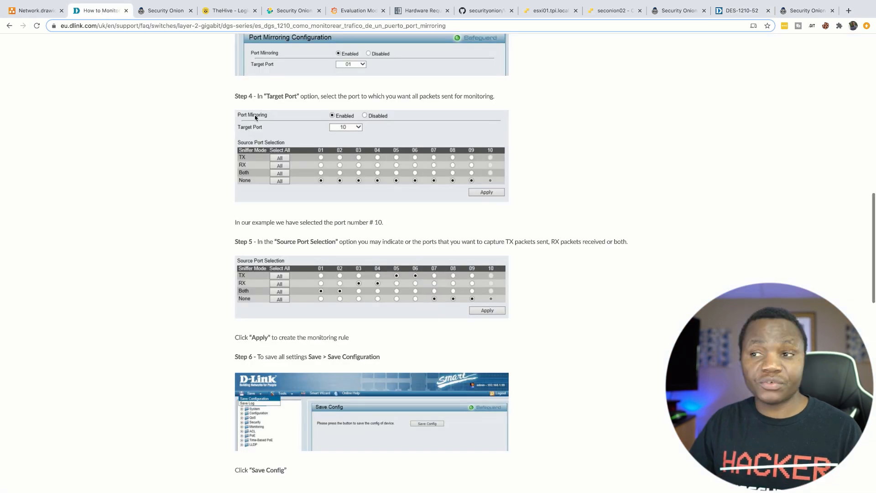
{"action": "scroll", "coordinate": [255, 117], "scroll_direction": "up", "scroll_amount": 15}
{"action": "left_click_drag", "start_coordinate": [223, 137], "coordinate": [711, 147]}
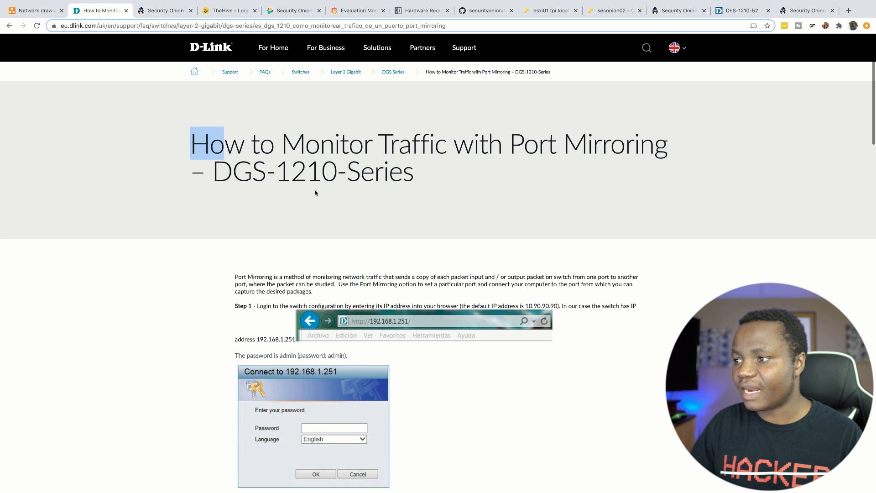
{"action": "left_click_drag", "start_coordinate": [408, 172], "coordinate": [228, 173]}
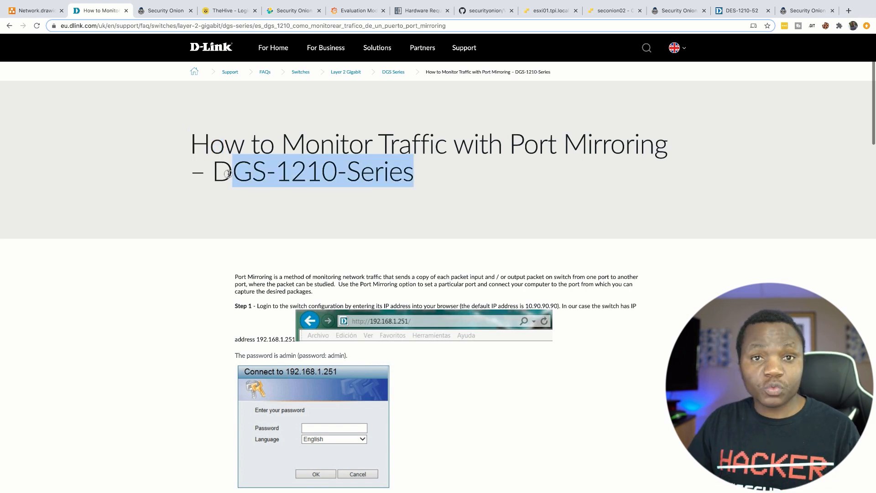
{"action": "scroll", "coordinate": [296, 206], "scroll_direction": "down", "scroll_amount": 10}
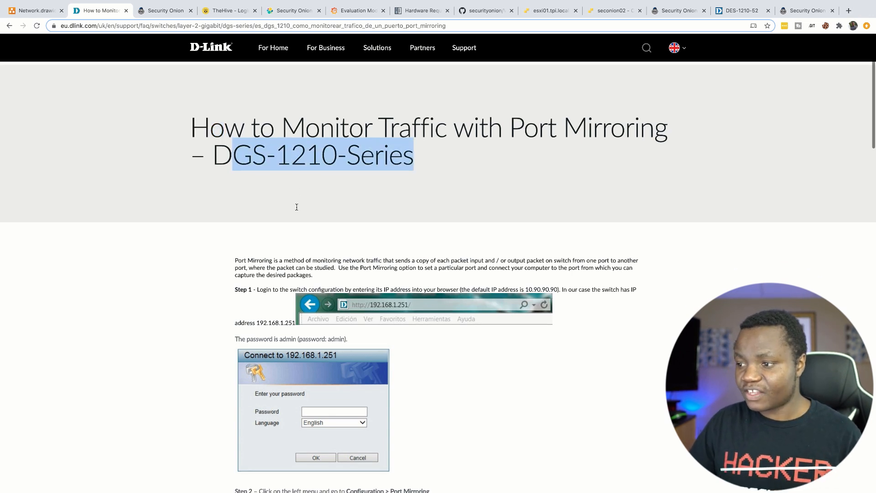
{"action": "scroll", "coordinate": [296, 206], "scroll_direction": "down", "scroll_amount": 10}
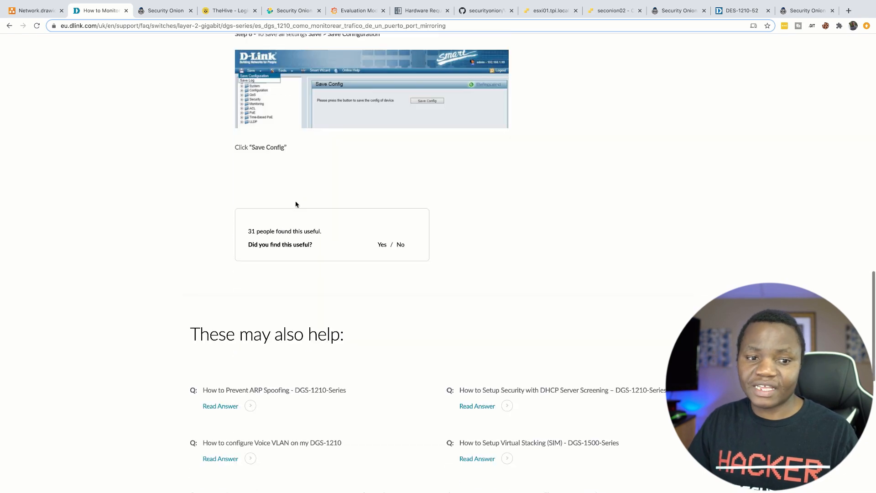
{"action": "scroll", "coordinate": [296, 204], "scroll_direction": "up", "scroll_amount": 15}
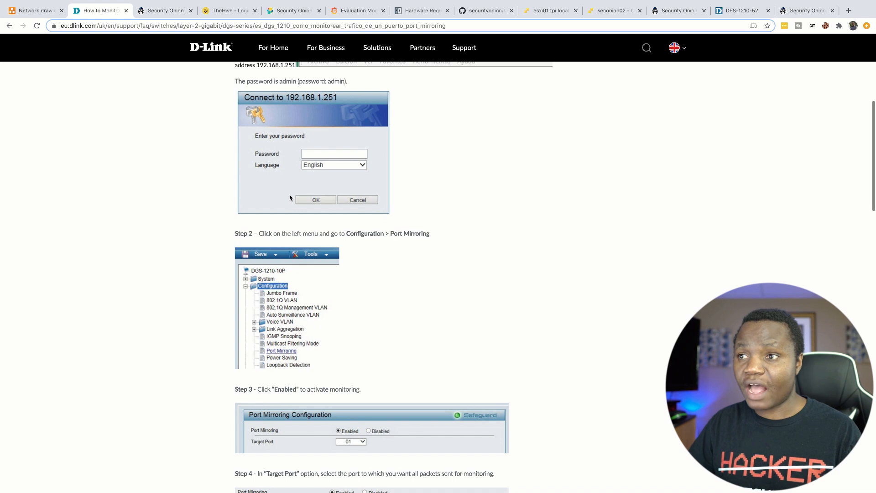
{"action": "left_click", "coordinate": [32, 9]}
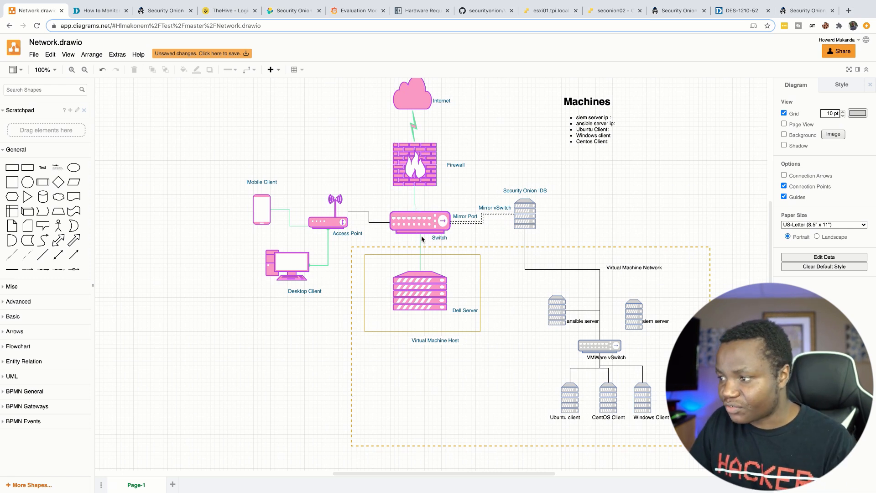
Step: Point out the diagram's Virtual Machine Network area, then return to the switch's Statistics page
{"action": "left_click", "coordinate": [421, 269]}
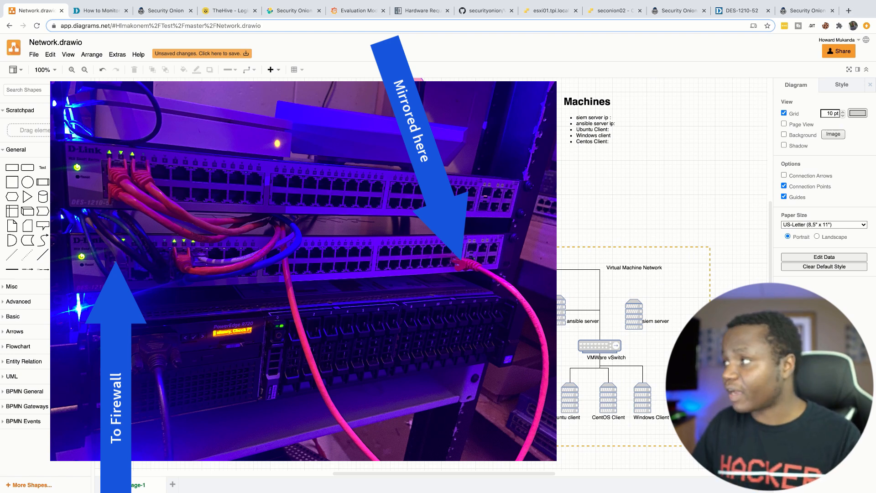
{"action": "left_click", "coordinate": [733, 13]}
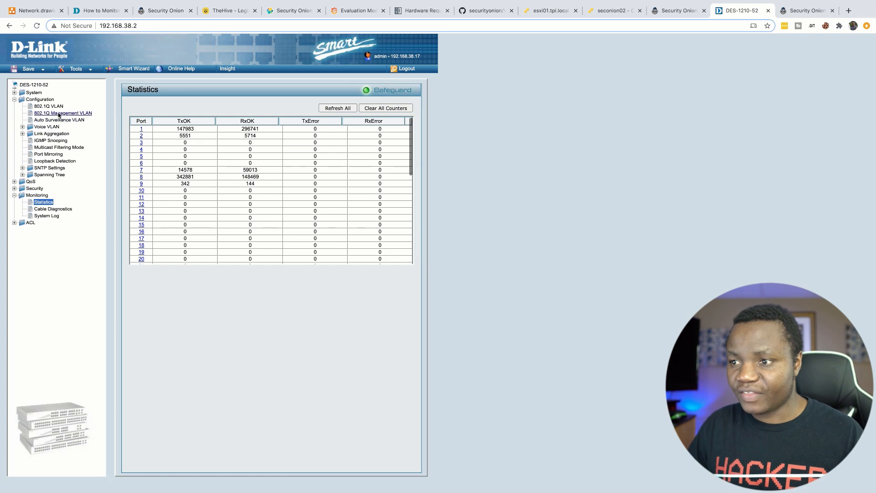
Step: Log back into the D-Link switch after the session timeout and open System Settings
{"action": "left_click", "coordinate": [14, 93]}
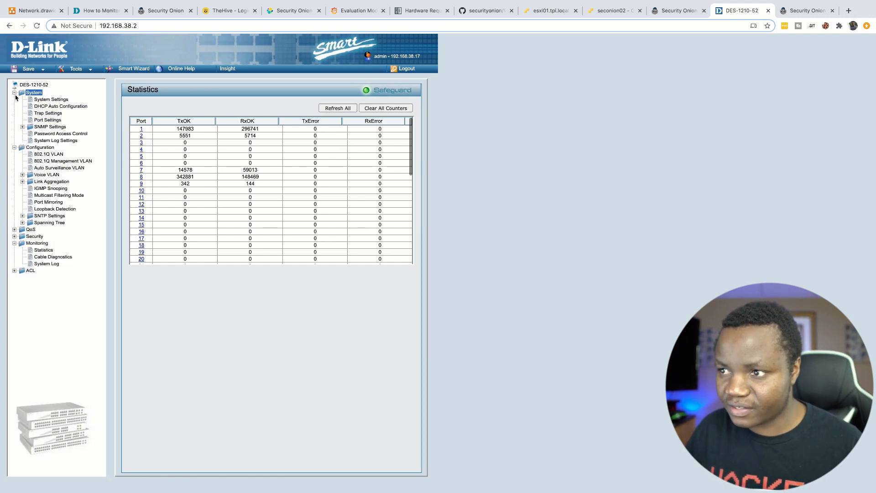
{"action": "left_click", "coordinate": [46, 99]}
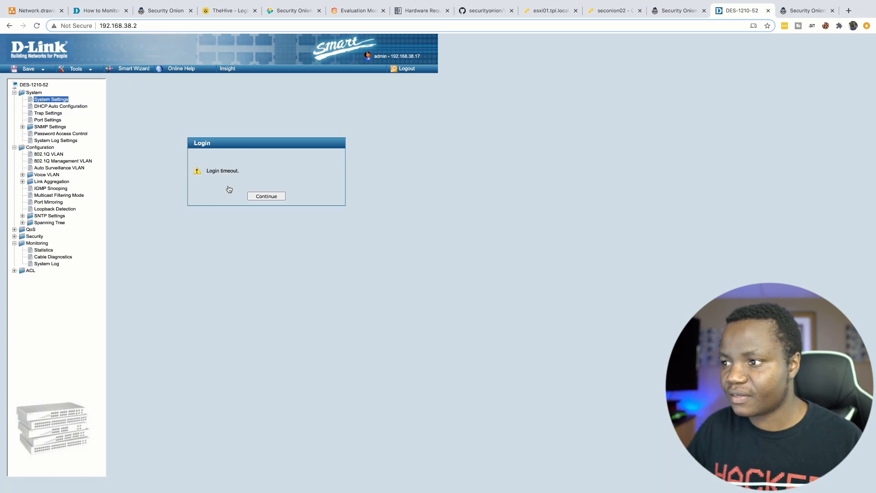
{"action": "left_click", "coordinate": [263, 197]}
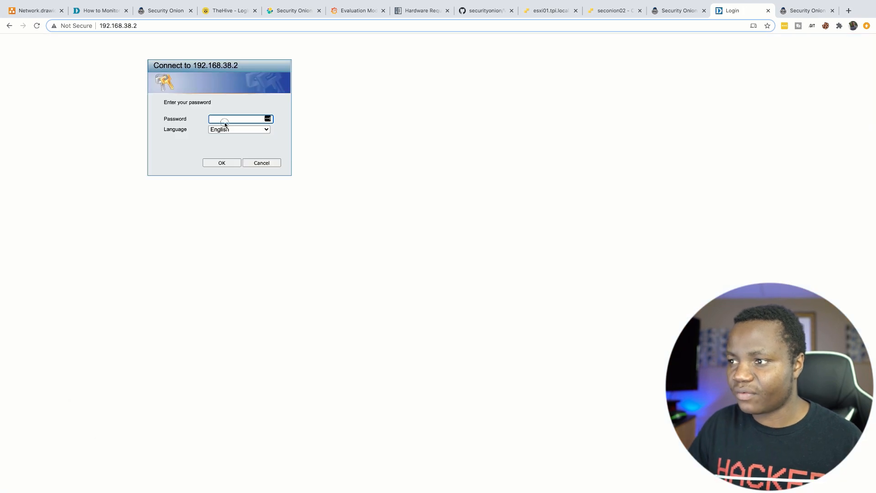
{"action": "type", "text": "••••••••"}
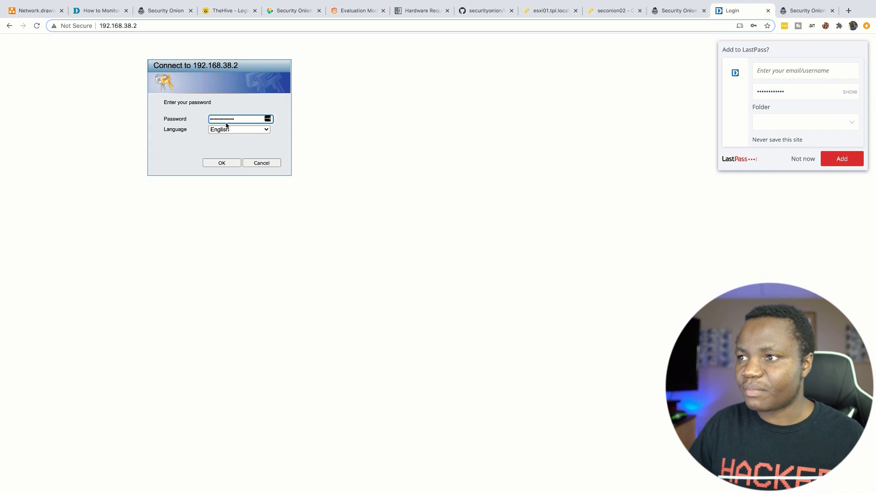
{"action": "left_click", "coordinate": [221, 162]}
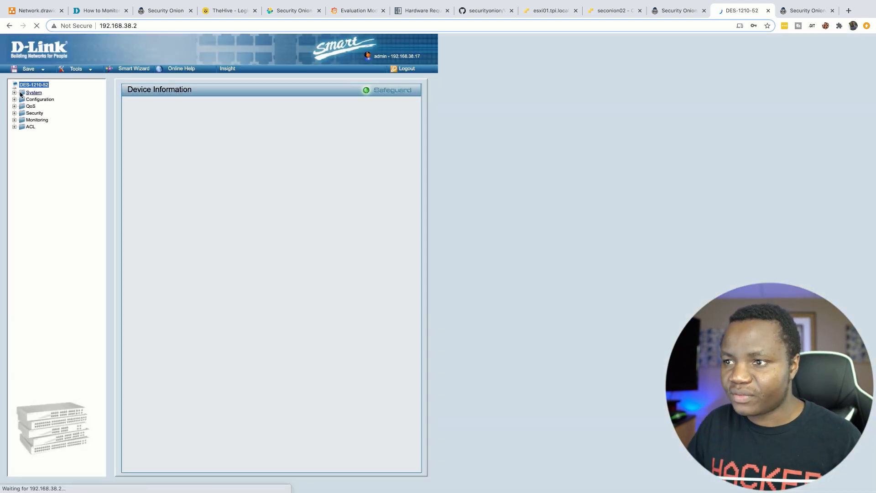
{"action": "left_click", "coordinate": [54, 100]}
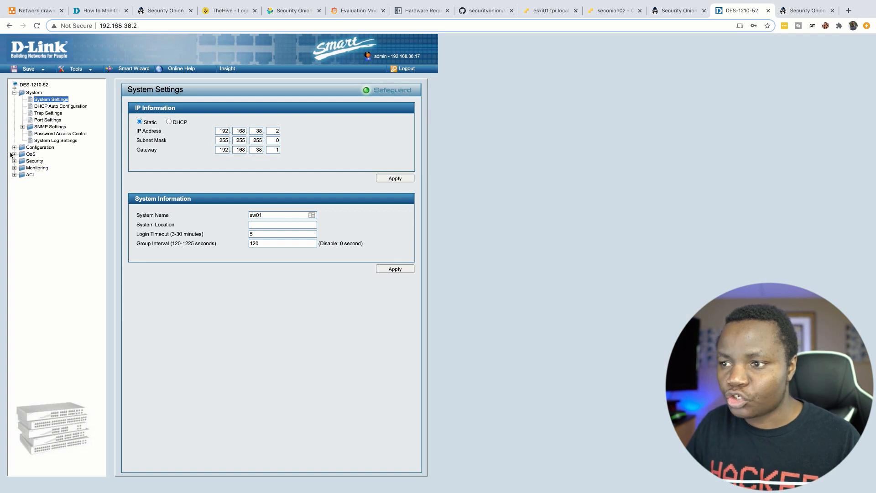
Step: Expand the switch's Configuration section and check Step 2 of the port mirroring FAQ
{"action": "left_click", "coordinate": [35, 147]}
{"action": "left_click", "coordinate": [101, 10]}
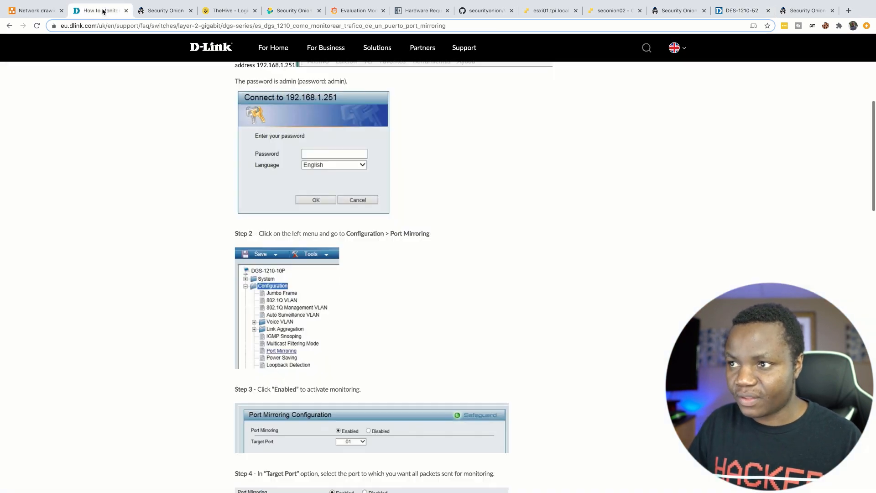
{"action": "scroll", "coordinate": [284, 295], "scroll_direction": "down", "scroll_amount": 1}
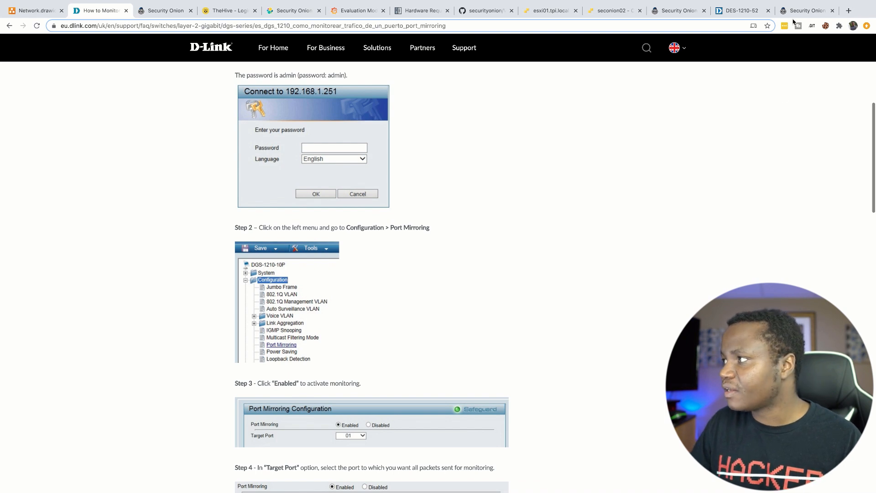
{"action": "left_click", "coordinate": [741, 10]}
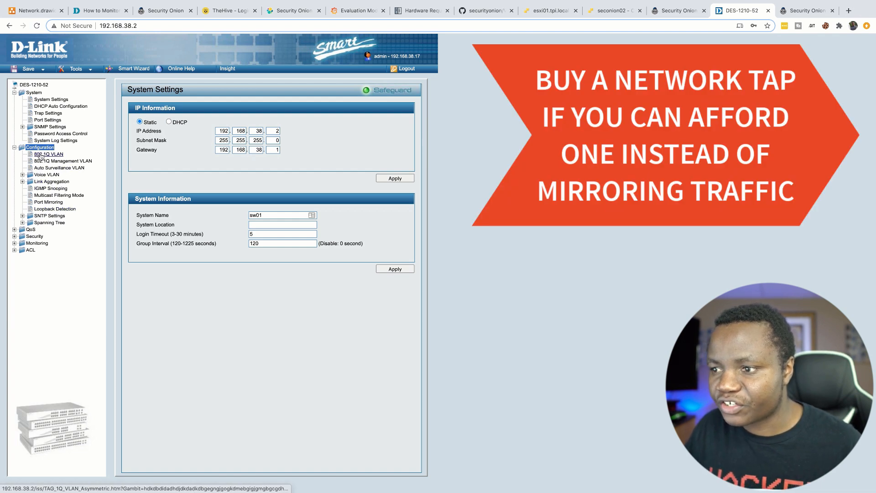
Step: Confirm port mirroring targets port 48, then check port 48's TxOK count of 811482
{"action": "left_click", "coordinate": [47, 203]}
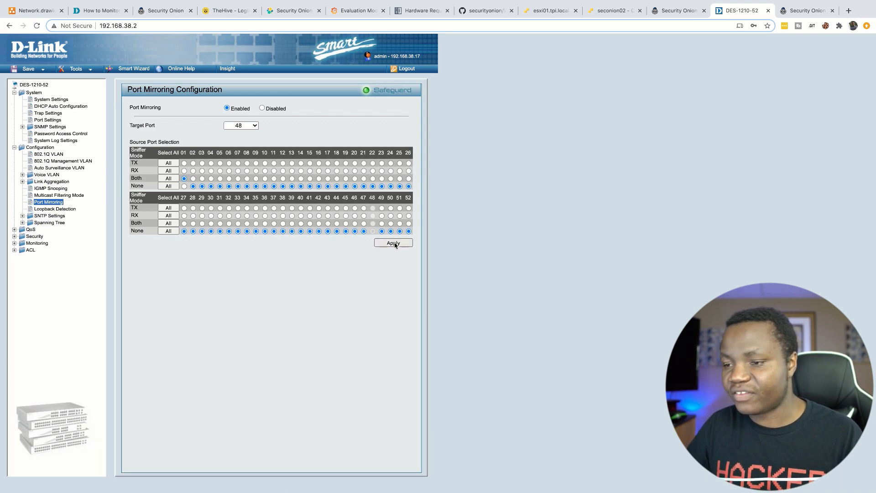
{"action": "left_click", "coordinate": [36, 243]}
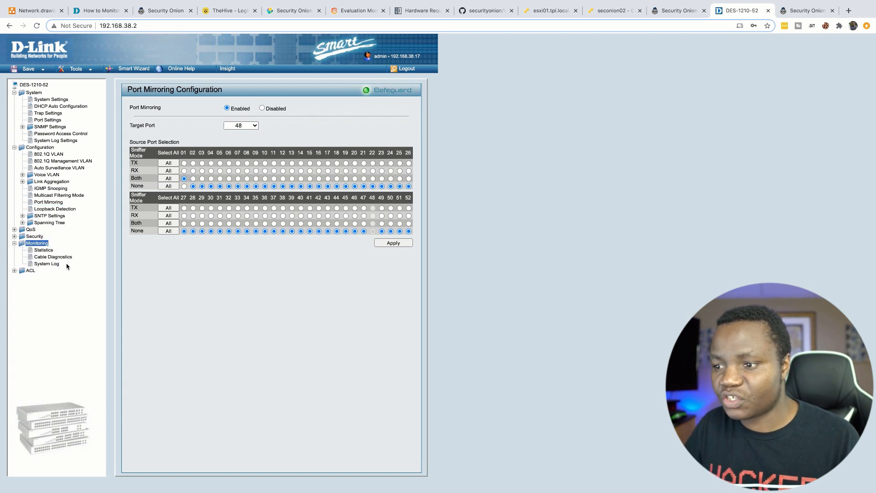
{"action": "left_click", "coordinate": [44, 250]}
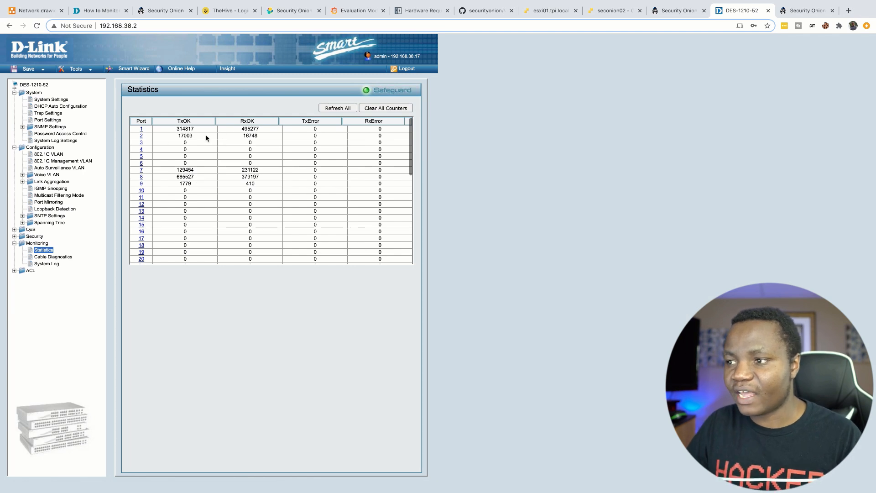
{"action": "left_click_drag", "start_coordinate": [180, 128], "coordinate": [176, 129]}
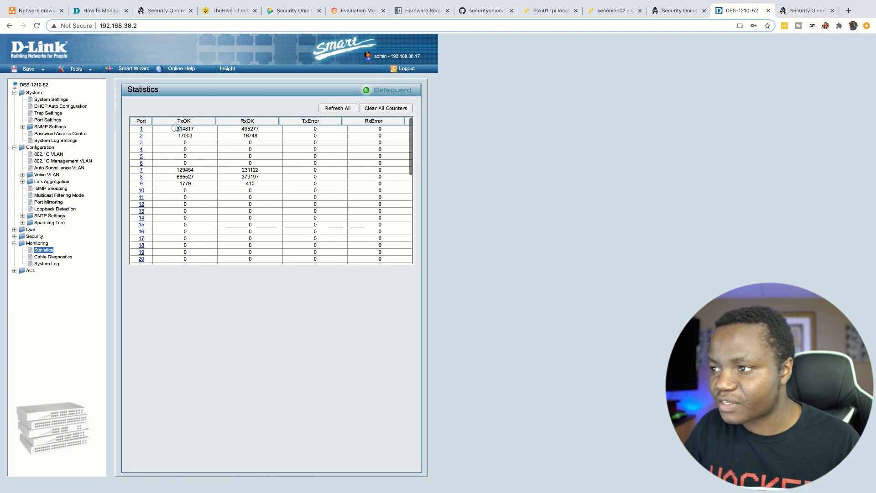
{"action": "scroll", "coordinate": [215, 205], "scroll_direction": "down", "scroll_amount": 5}
{"action": "left_click_drag", "start_coordinate": [199, 233], "coordinate": [178, 235]}
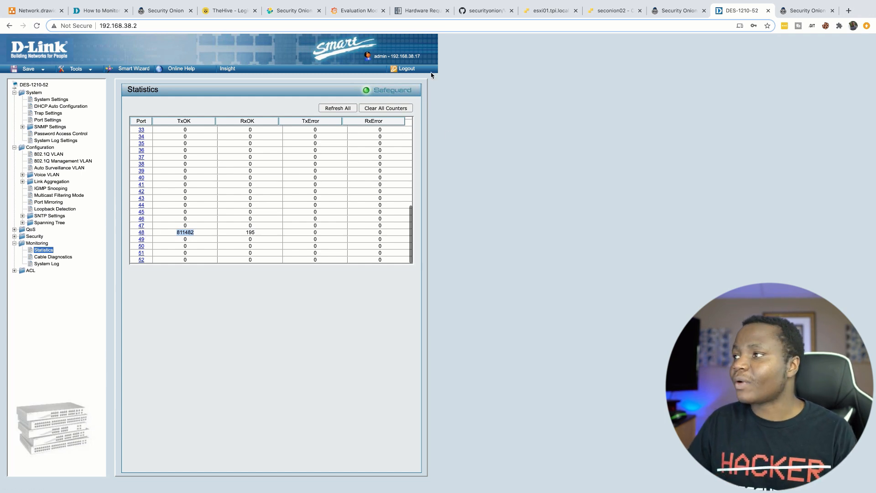
{"action": "left_click", "coordinate": [552, 10]}
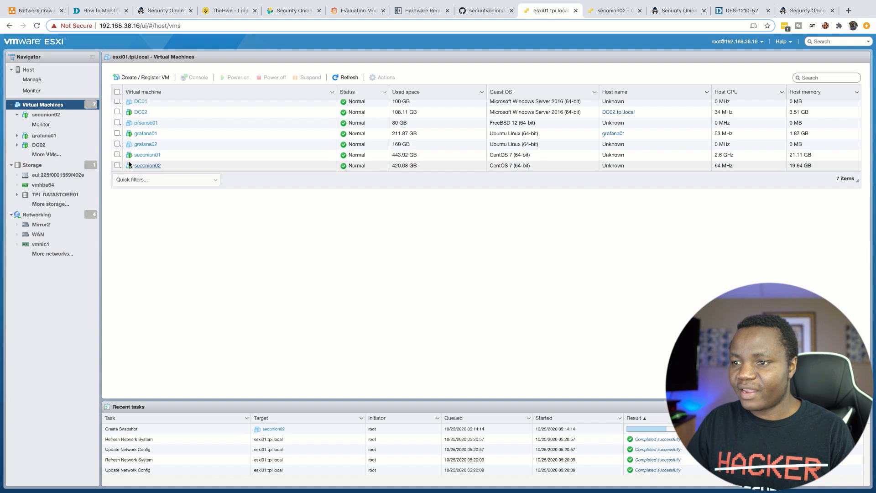
Step: Inspect the Mirror vSwitch, showing seconion01 attached via vmnic4, then return to switch statistics
{"action": "left_click", "coordinate": [47, 215]}
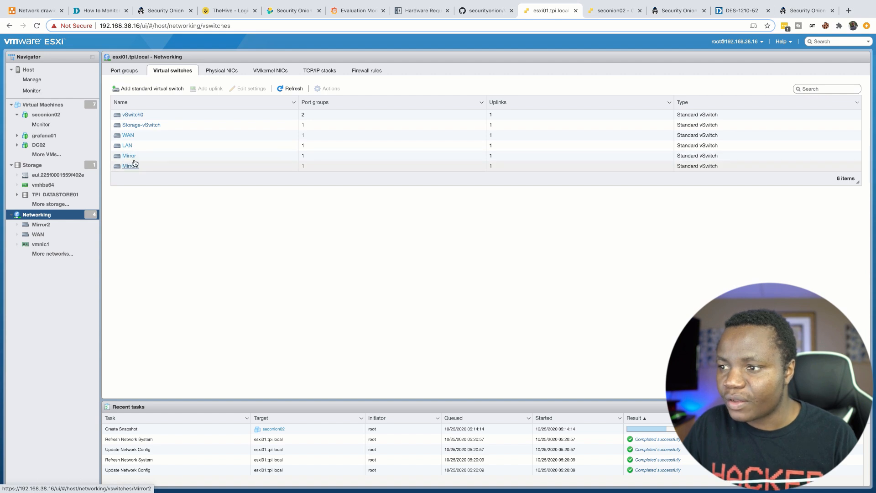
{"action": "left_click", "coordinate": [129, 156]}
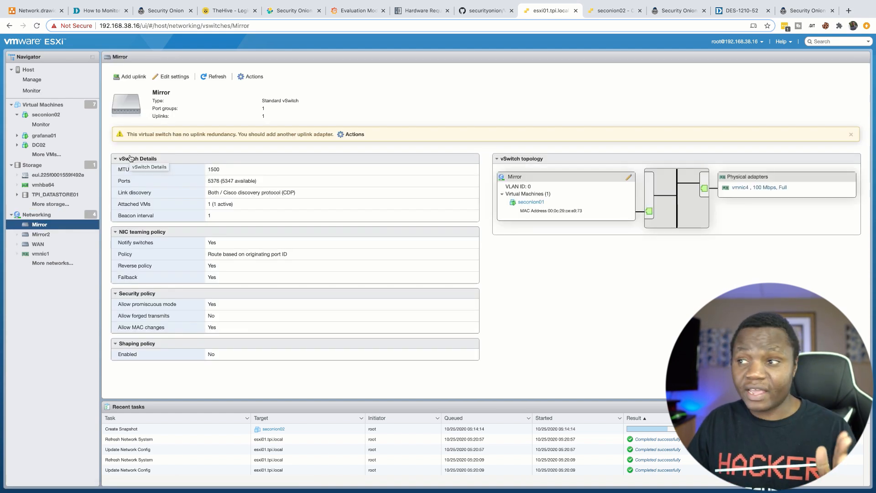
{"action": "left_click", "coordinate": [745, 10]}
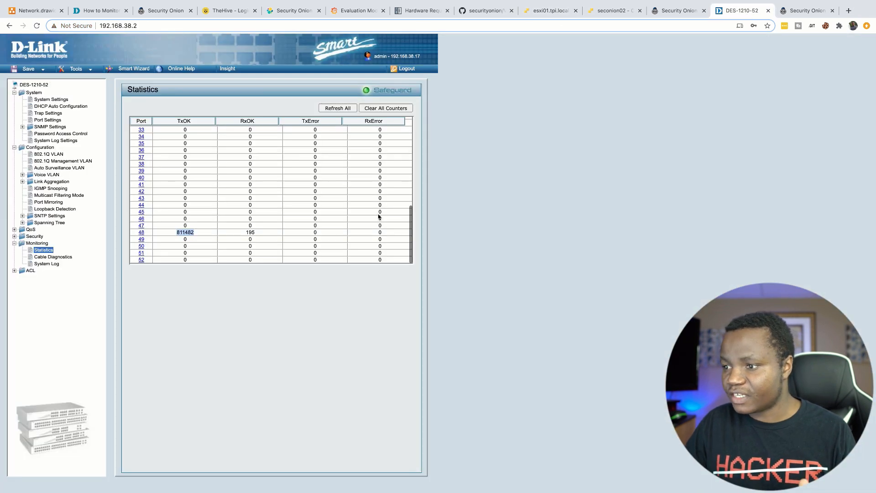
Step: View port 48's detailed traffic counters on the D-Link switch, then return to the ESXi tab
{"action": "left_click", "coordinate": [141, 234]}
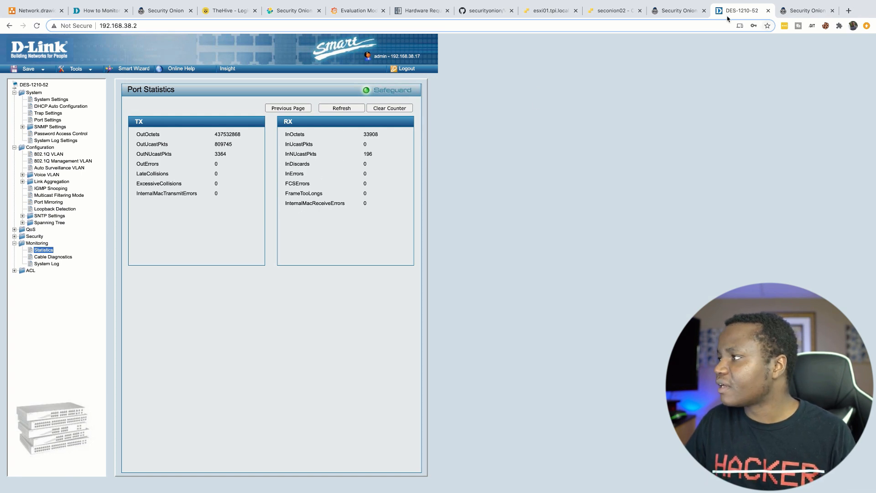
{"action": "left_click", "coordinate": [546, 11]}
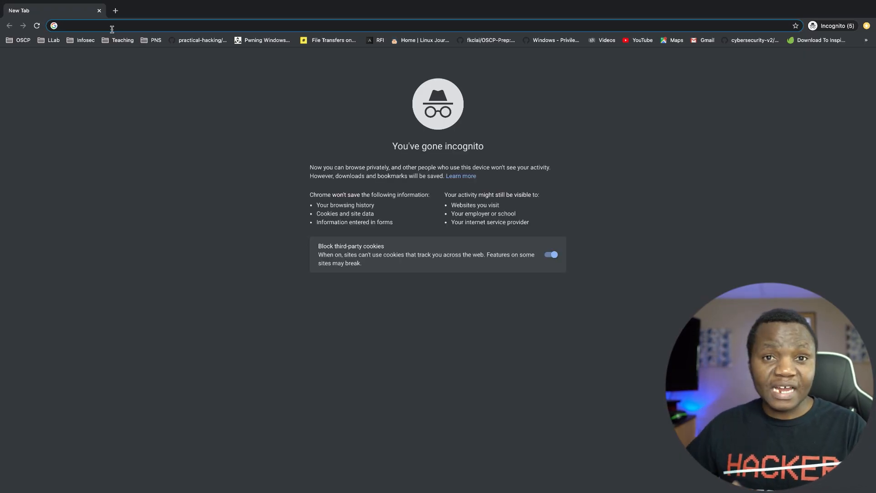
{"action": "right_click", "coordinate": [68, 25]}
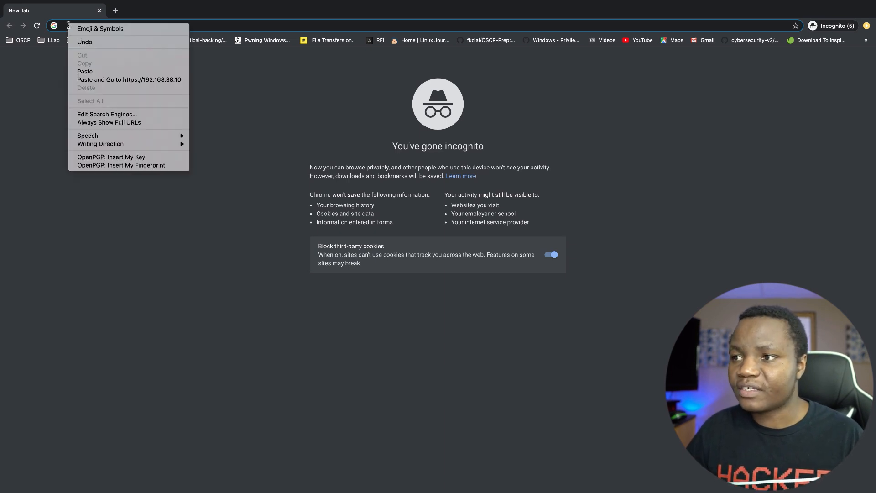
{"action": "left_click", "coordinate": [85, 71]}
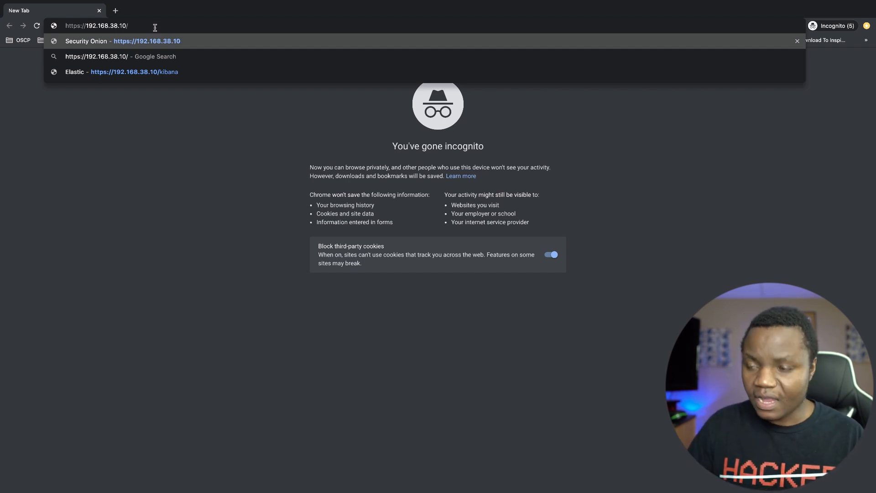
{"action": "key", "text": "Return"}
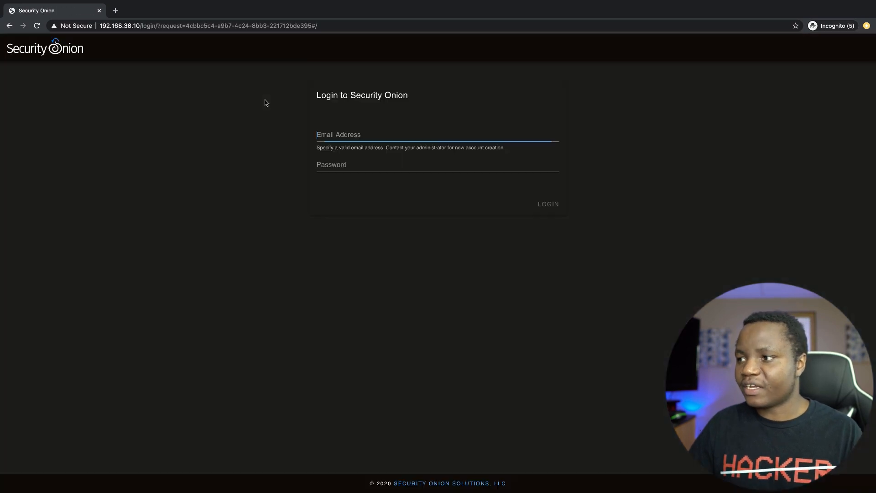
Step: Log in to Security Onion with the saved administrator e-mail and the pasted password
{"action": "left_click", "coordinate": [349, 136]}
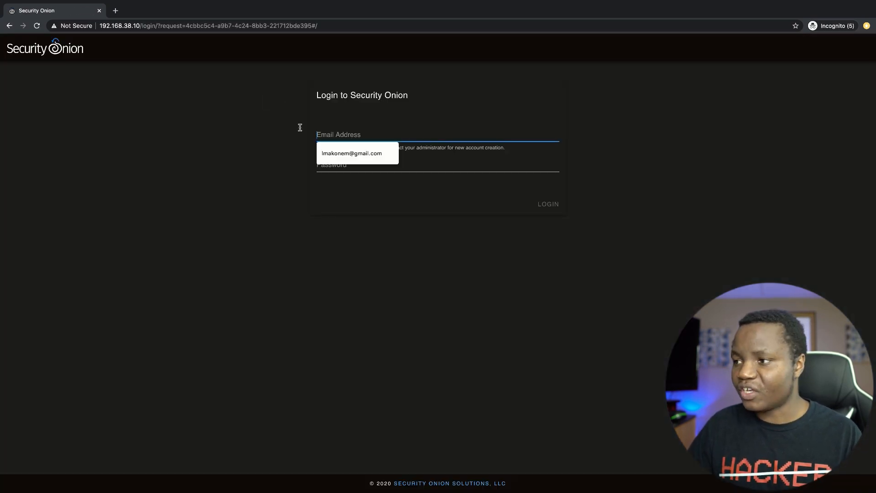
{"action": "left_click", "coordinate": [350, 153]}
{"action": "left_click_drag", "start_coordinate": [388, 134], "coordinate": [307, 134]}
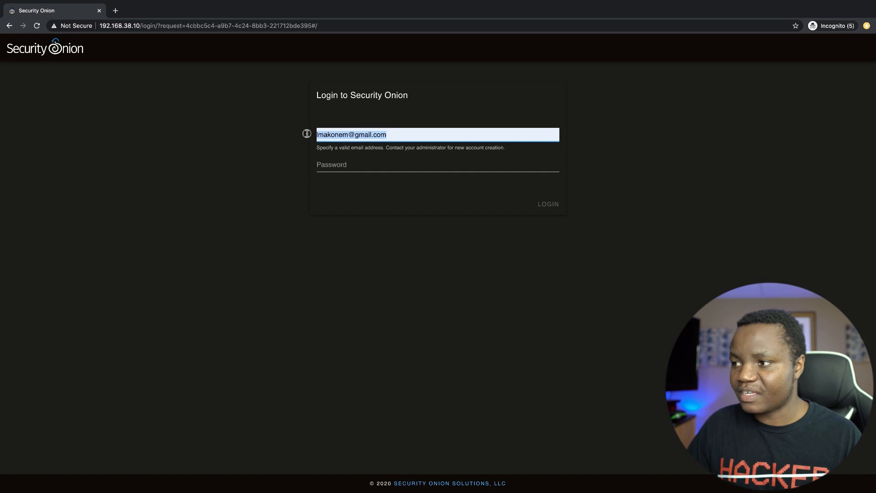
{"action": "left_click", "coordinate": [364, 164]}
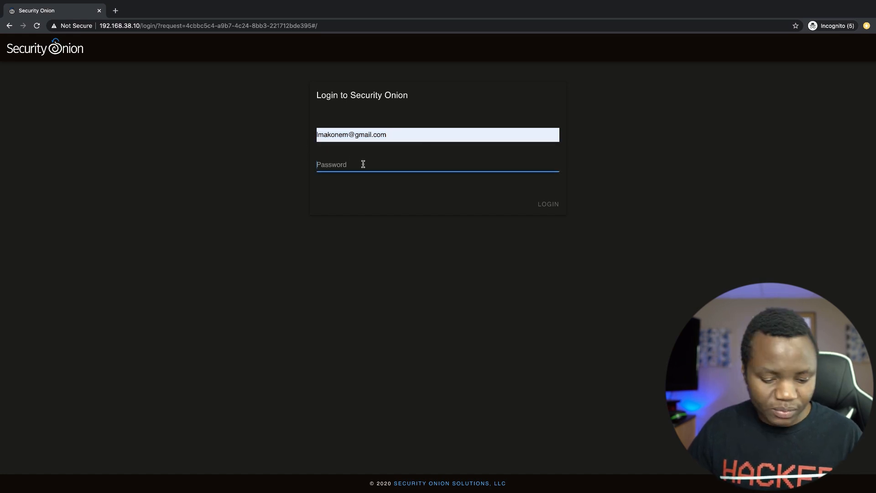
{"action": "key", "text": "ctrl+v"}
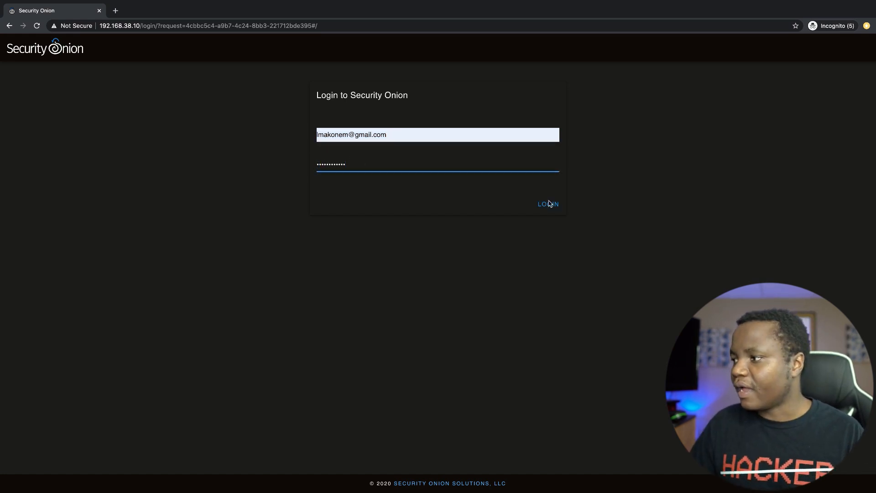
{"action": "left_click", "coordinate": [549, 204]}
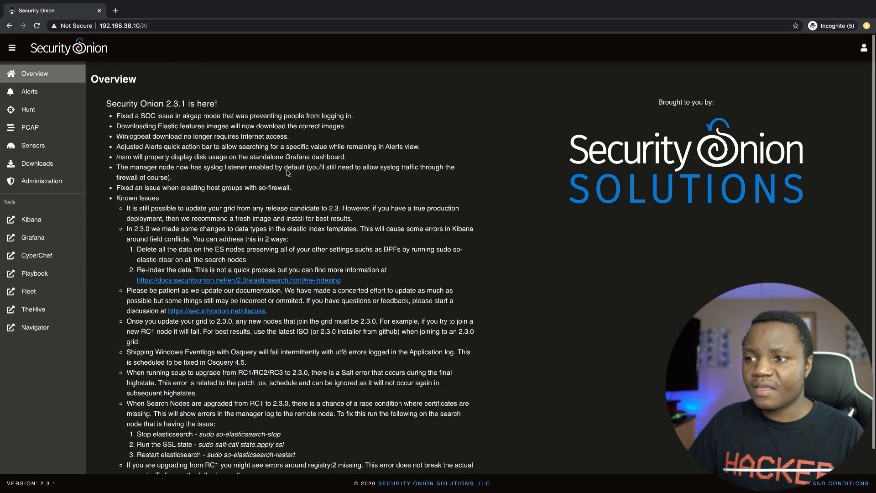
Step: Review the Alerts, Hunt, PCAP and Sensors pages, then launch Kibana from Tools
{"action": "left_click", "coordinate": [25, 92]}
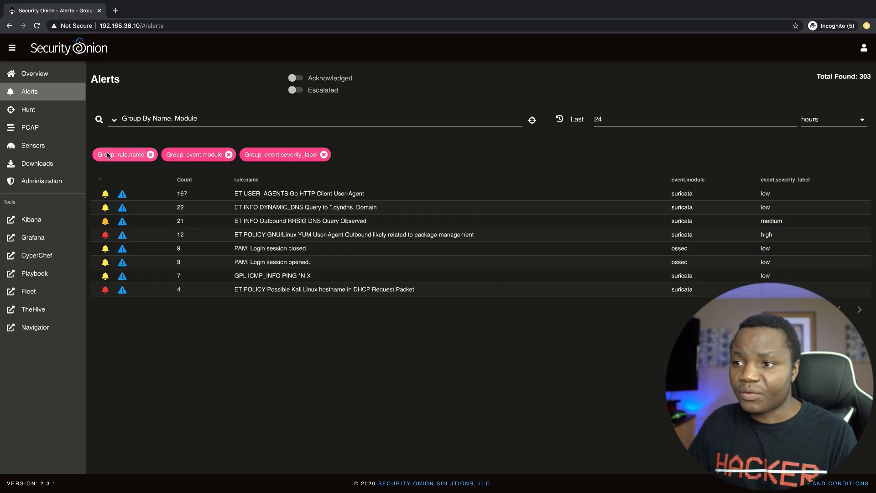
{"action": "left_click", "coordinate": [35, 109]}
{"action": "scroll", "coordinate": [288, 290], "scroll_direction": "down", "scroll_amount": 5}
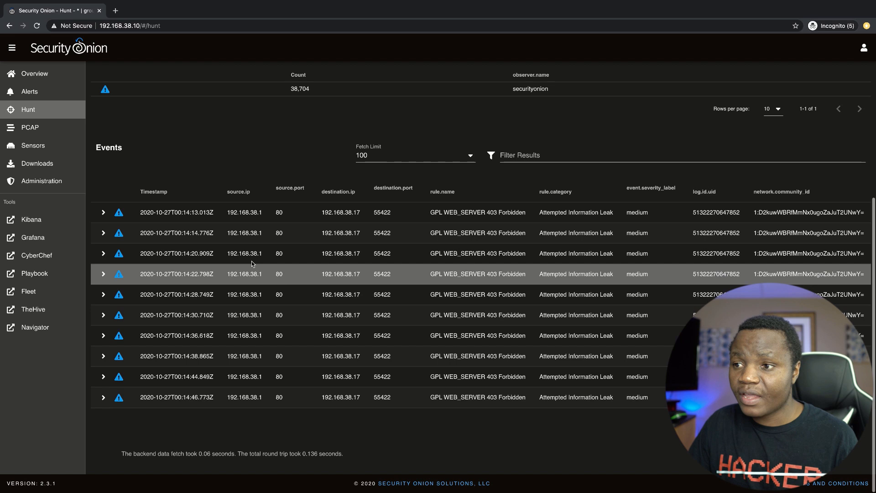
{"action": "left_click", "coordinate": [42, 131]}
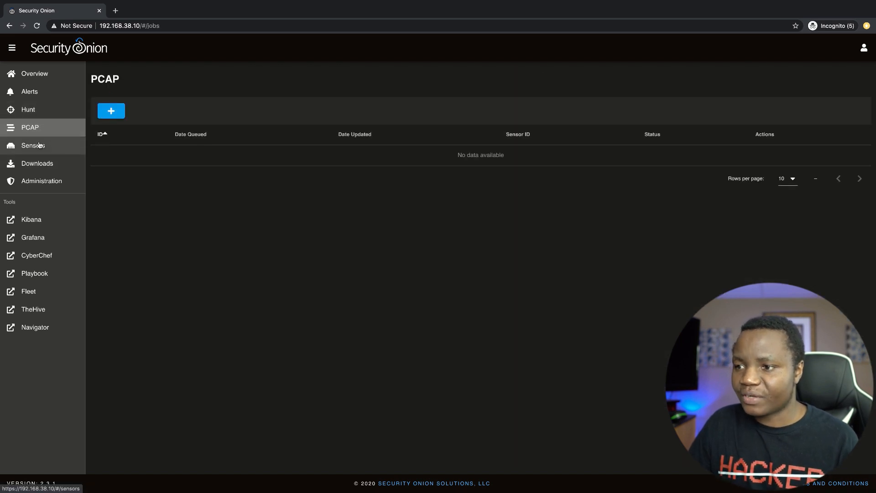
{"action": "left_click", "coordinate": [39, 145]}
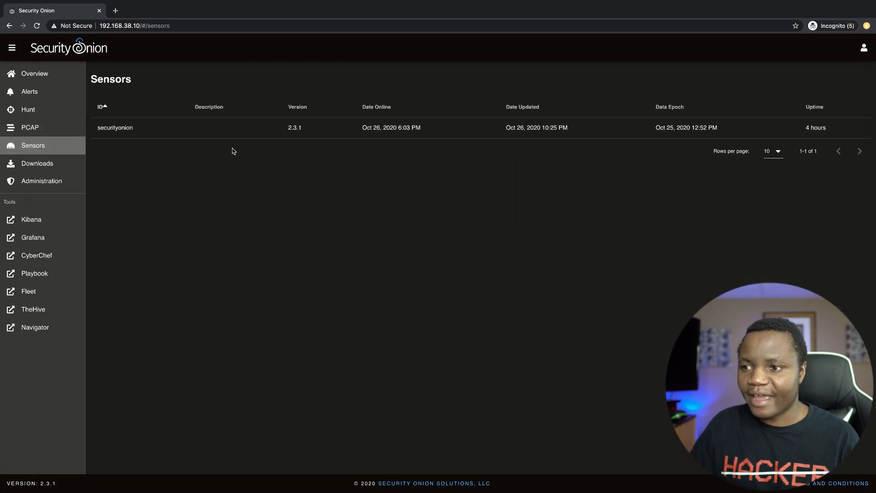
{"action": "left_click", "coordinate": [33, 222]}
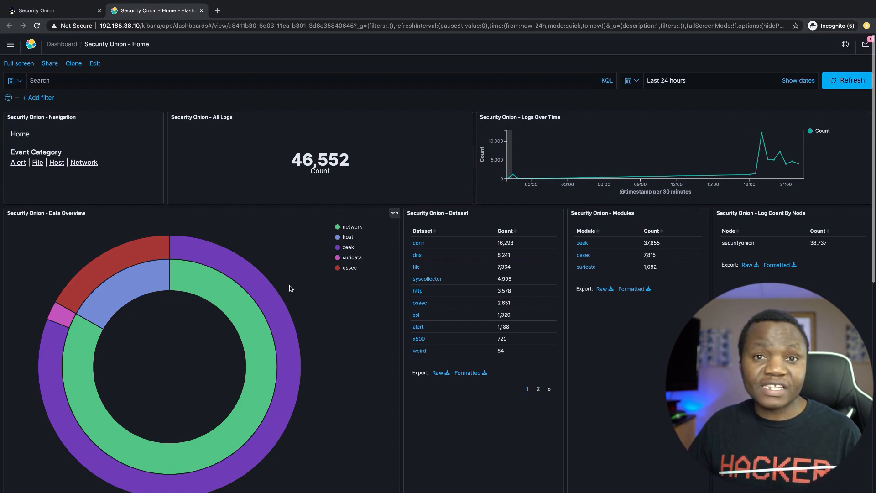
Step: Return to the Security Onion console and launch Grafana from Tools
{"action": "left_click", "coordinate": [44, 10]}
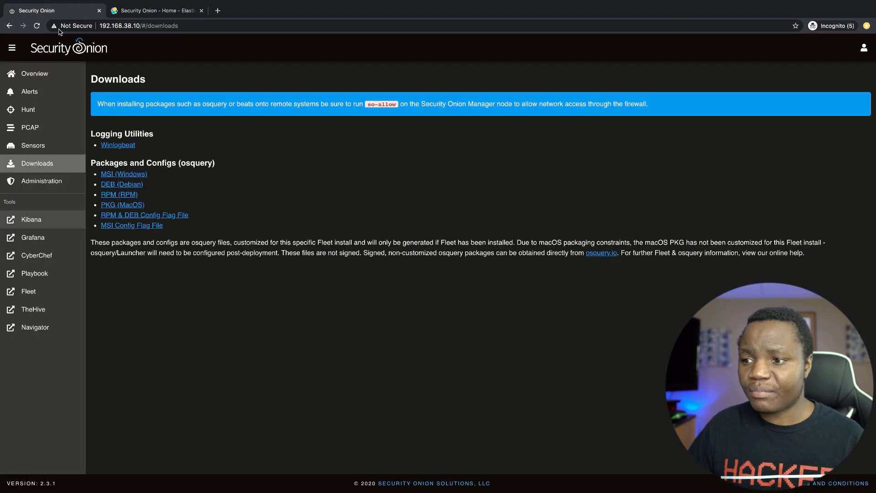
{"action": "left_click", "coordinate": [52, 239]}
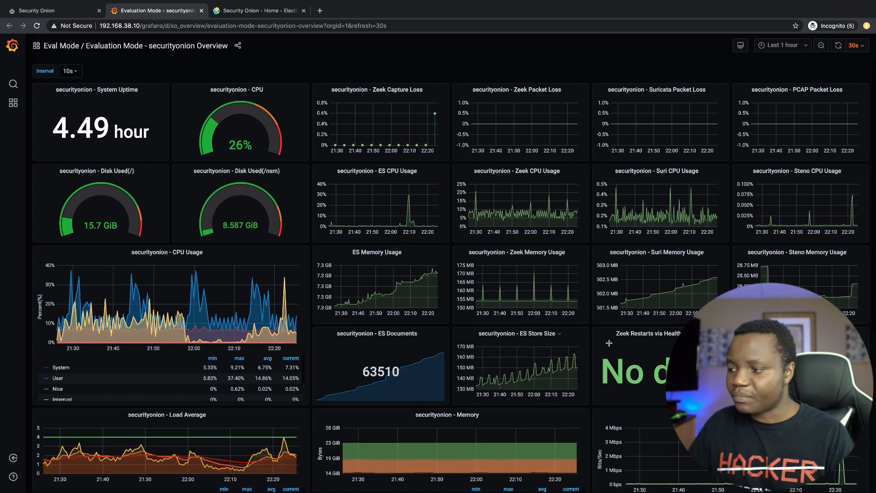
Step: Scroll through the Grafana securityonion Overview panels
{"action": "scroll", "coordinate": [655, 360], "scroll_direction": "down", "scroll_amount": 3}
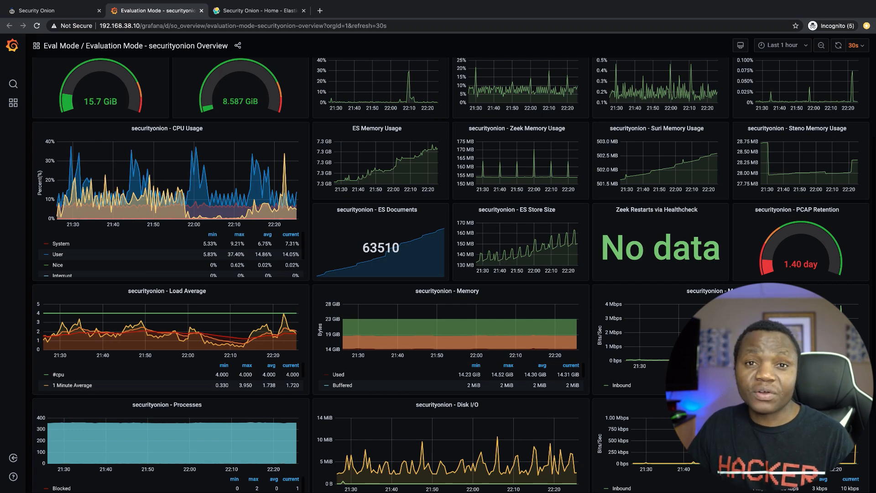
{"action": "scroll", "coordinate": [735, 215], "scroll_direction": "down", "scroll_amount": 3}
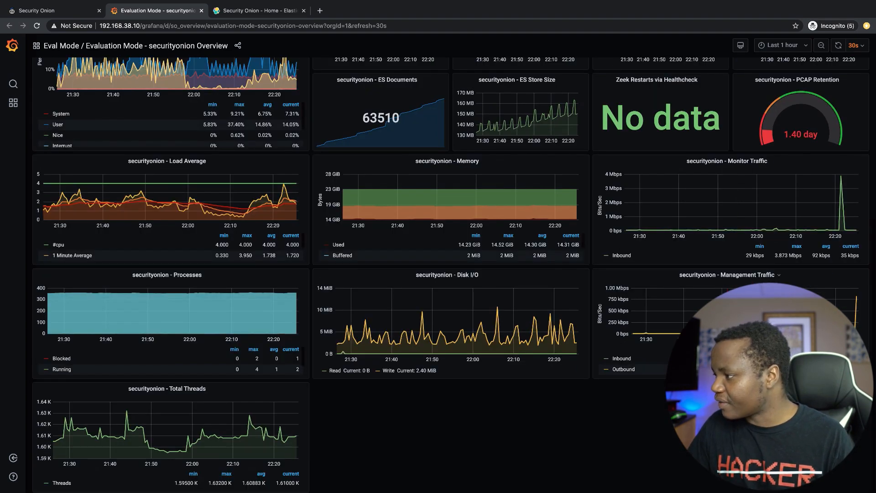
{"action": "scroll", "coordinate": [445, 274], "scroll_direction": "up", "scroll_amount": 5}
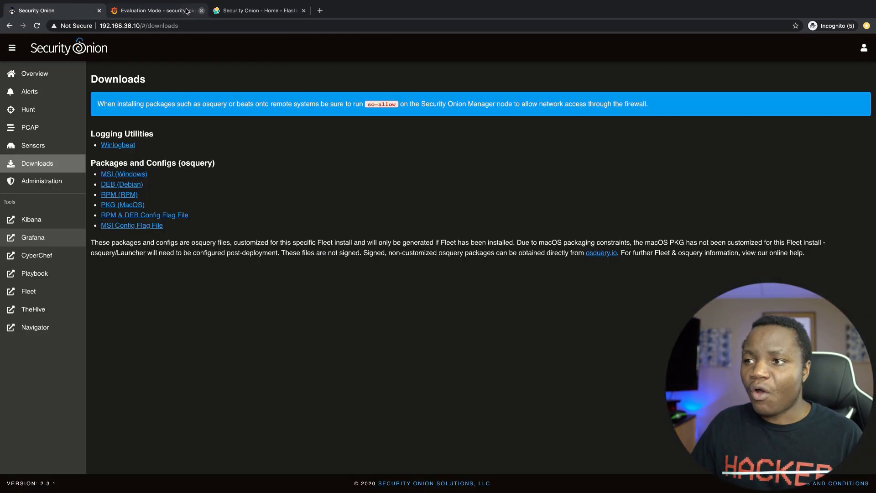
Step: Close the Grafana, Security Onion and Kibana incognito tabs
{"action": "left_click", "coordinate": [201, 10]}
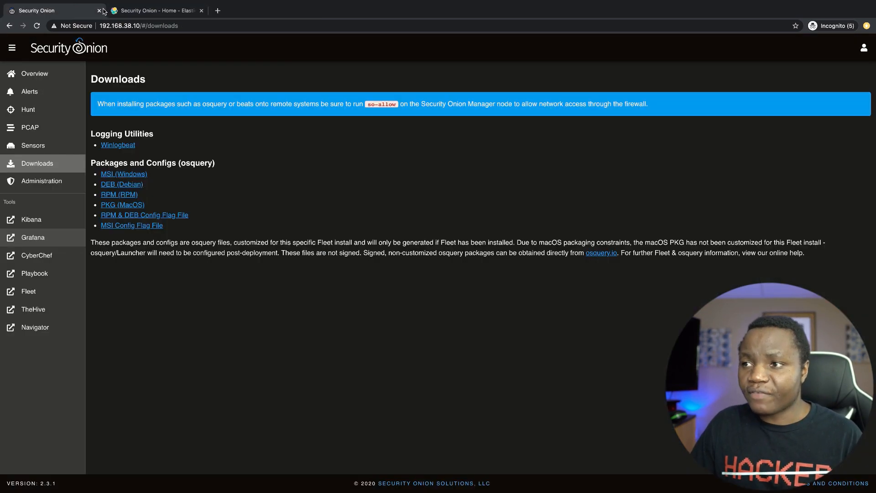
{"action": "left_click", "coordinate": [99, 11]}
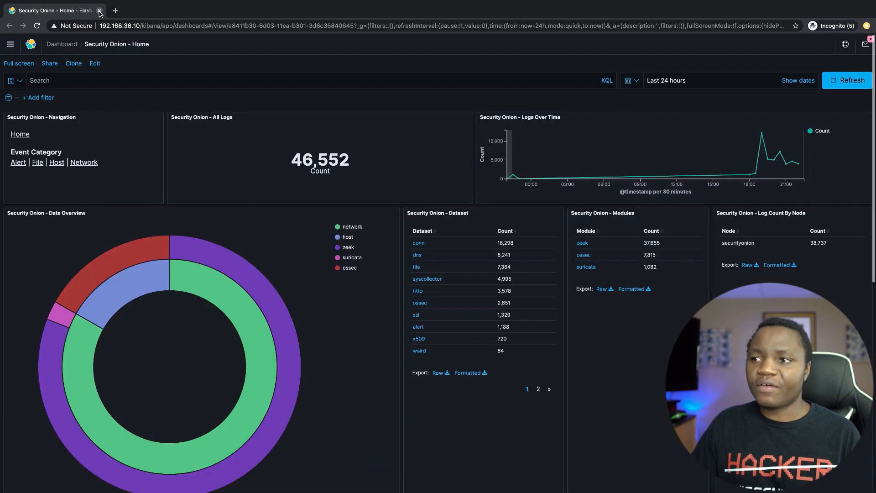
{"action": "left_click", "coordinate": [99, 10]}
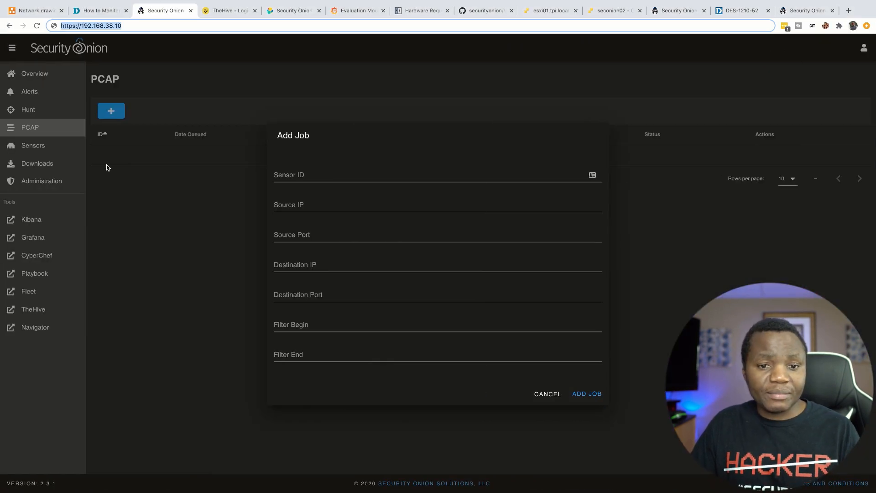